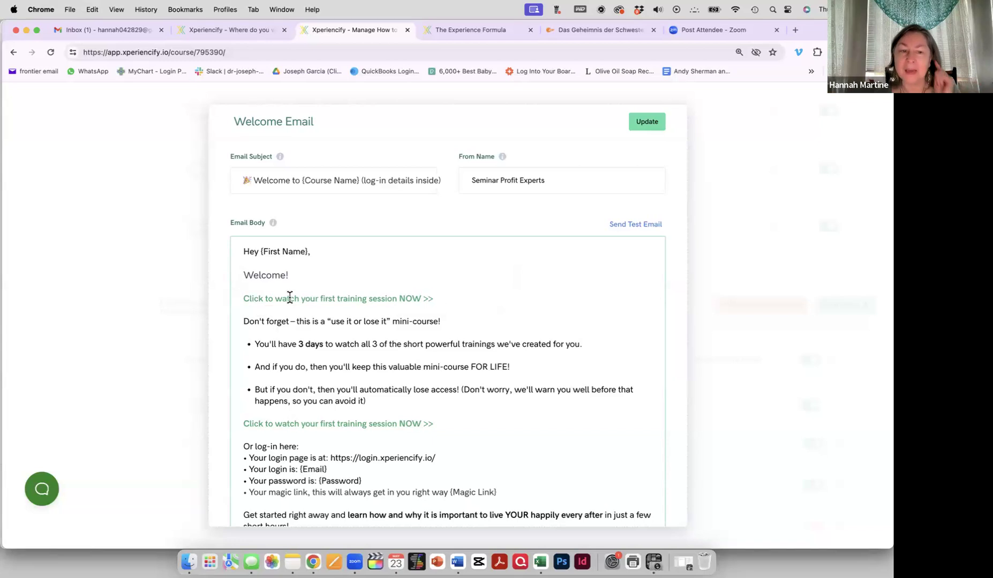
Check the link targets behind both "Click to watch your first training session NOW >>" lines in the Welcome Email body.
{"action": "left_click_drag", "start_coordinate": [244, 298], "coordinate": [450, 295]}
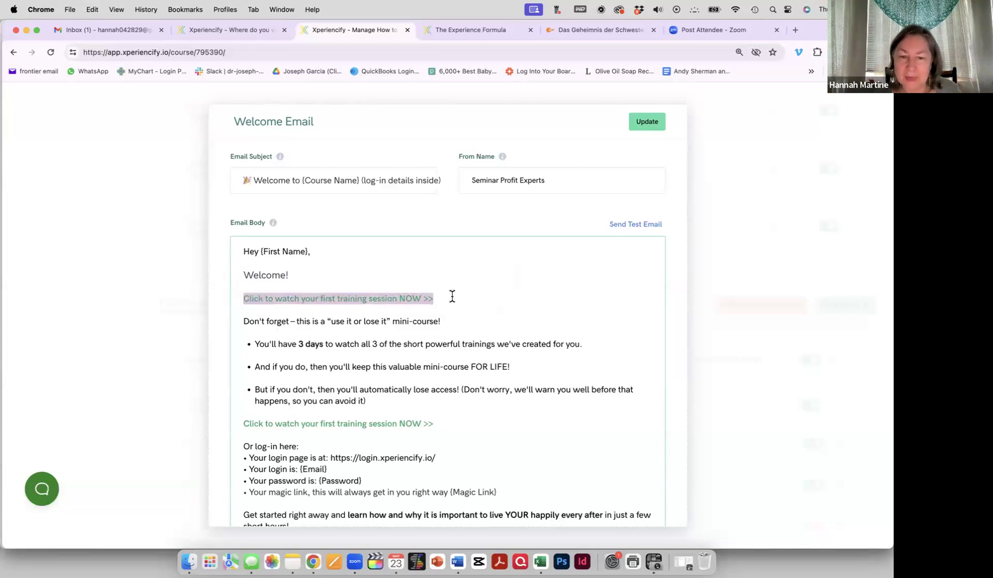
{"action": "left_click", "coordinate": [463, 303]}
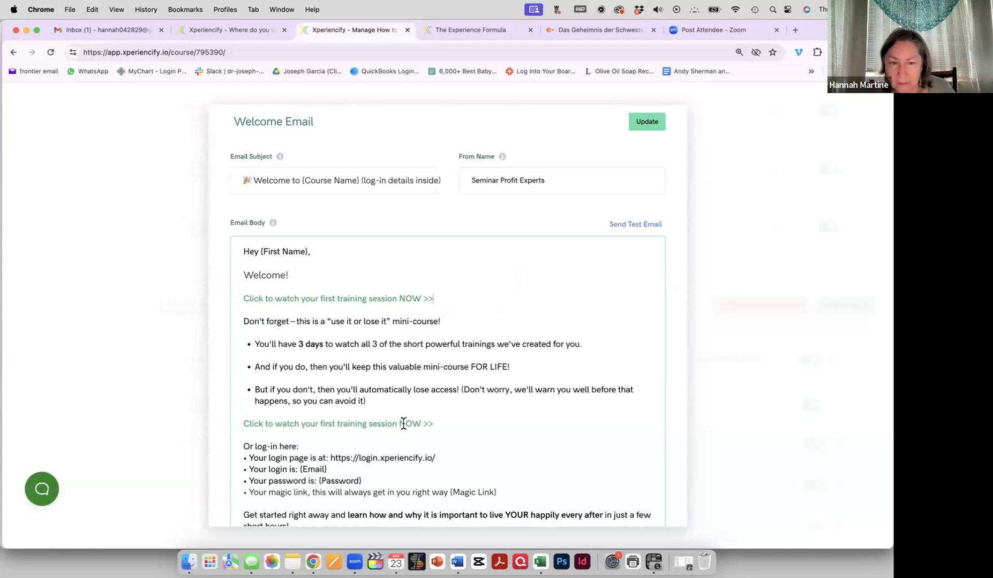
{"action": "left_click", "coordinate": [239, 424]}
{"action": "left_click_drag", "start_coordinate": [239, 425], "coordinate": [505, 417]}
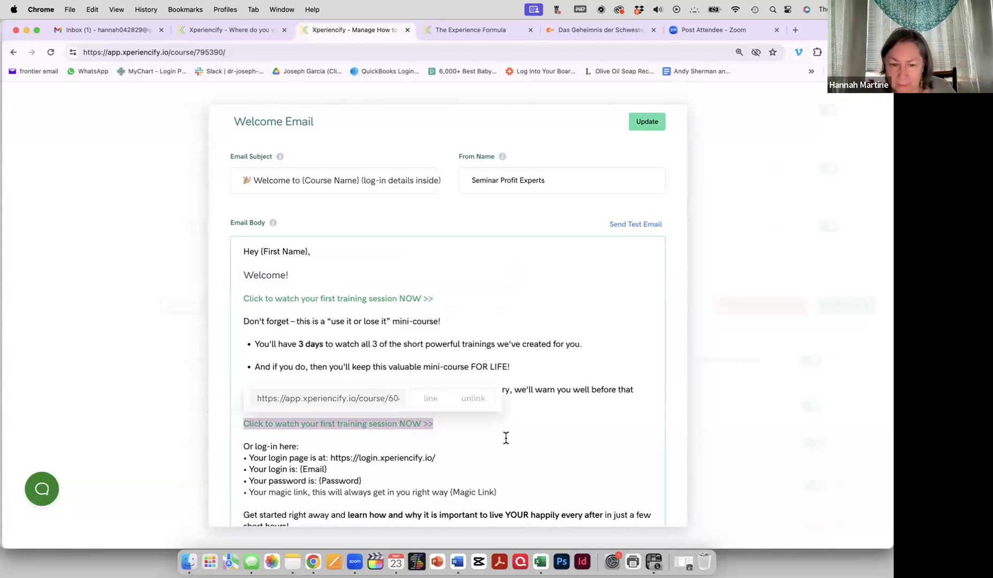
{"action": "left_click", "coordinate": [505, 438]}
{"action": "left_click_drag", "start_coordinate": [243, 298], "coordinate": [476, 303]}
{"action": "left_click", "coordinate": [476, 303]}
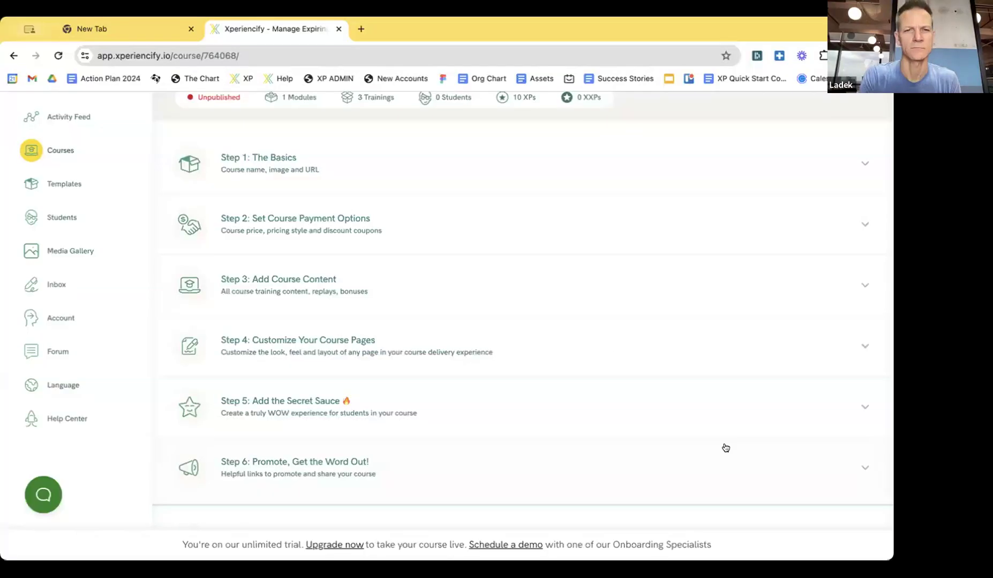
Open the "Get ready for {Course Name} (log-in details inside)" email under Step 5: Add the Secret Sauce of the Expiring Mini-Course.
{"action": "scroll", "coordinate": [331, 377], "scroll_direction": "up", "scroll_amount": 2}
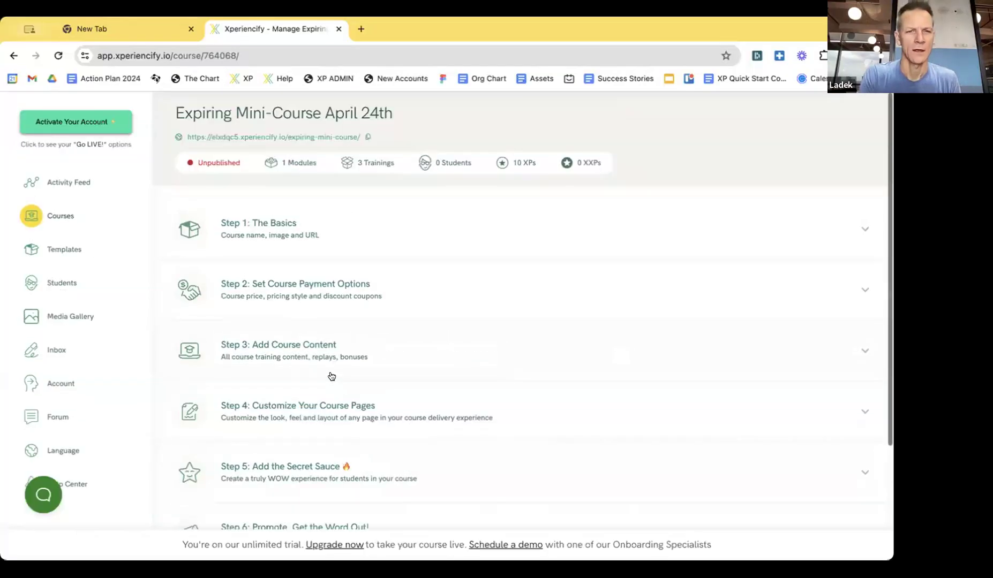
{"action": "scroll", "coordinate": [335, 381], "scroll_direction": "down", "scroll_amount": 3}
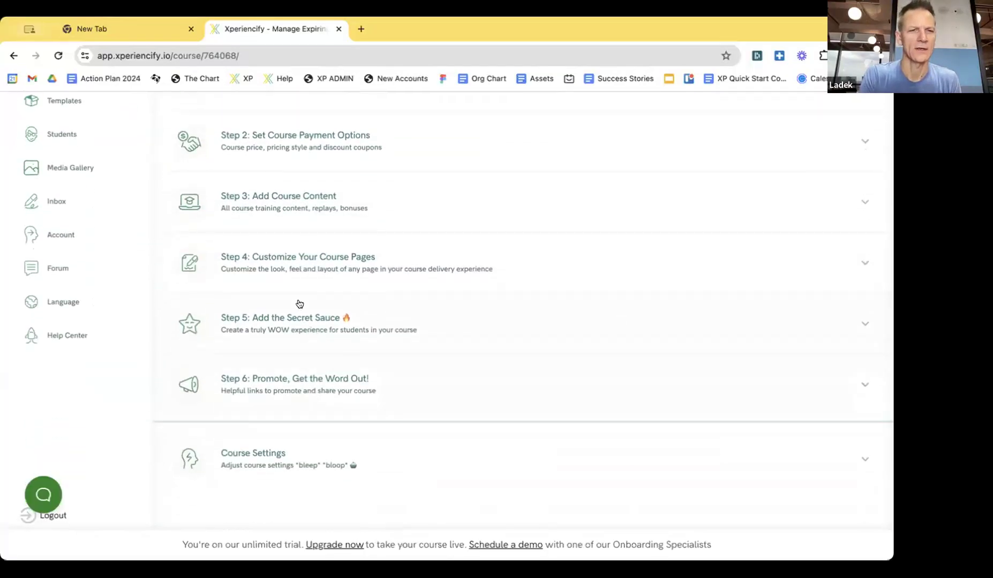
{"action": "scroll", "coordinate": [297, 304], "scroll_direction": "up", "scroll_amount": 3}
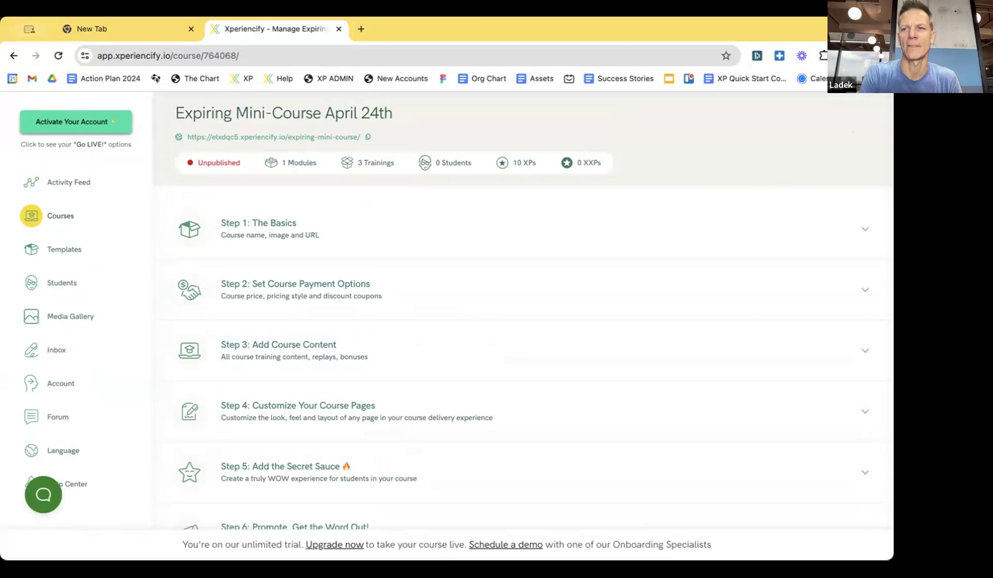
{"action": "scroll", "coordinate": [340, 263], "scroll_direction": "down", "scroll_amount": 3}
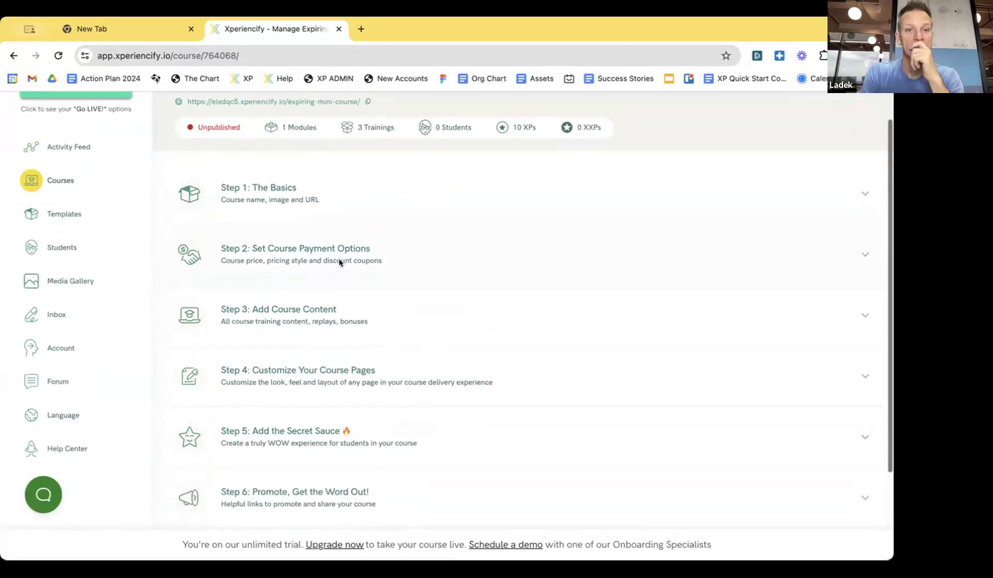
{"action": "scroll", "coordinate": [340, 262], "scroll_direction": "down", "scroll_amount": 2}
{"action": "left_click", "coordinate": [316, 317]}
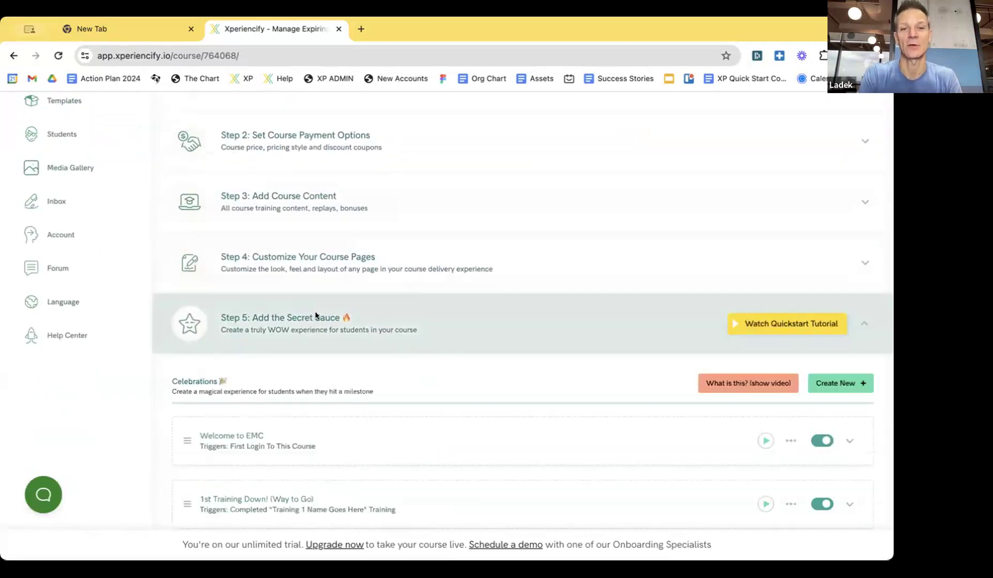
{"action": "scroll", "coordinate": [346, 295], "scroll_direction": "down", "scroll_amount": 6}
{"action": "left_click", "coordinate": [250, 227]}
{"action": "left_click", "coordinate": [283, 216]}
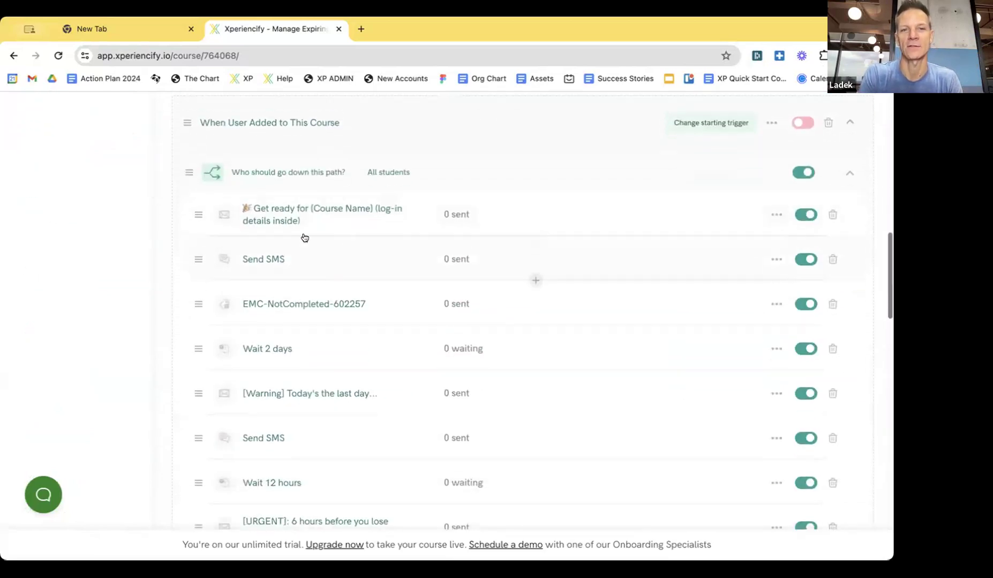
{"action": "left_click", "coordinate": [285, 210]}
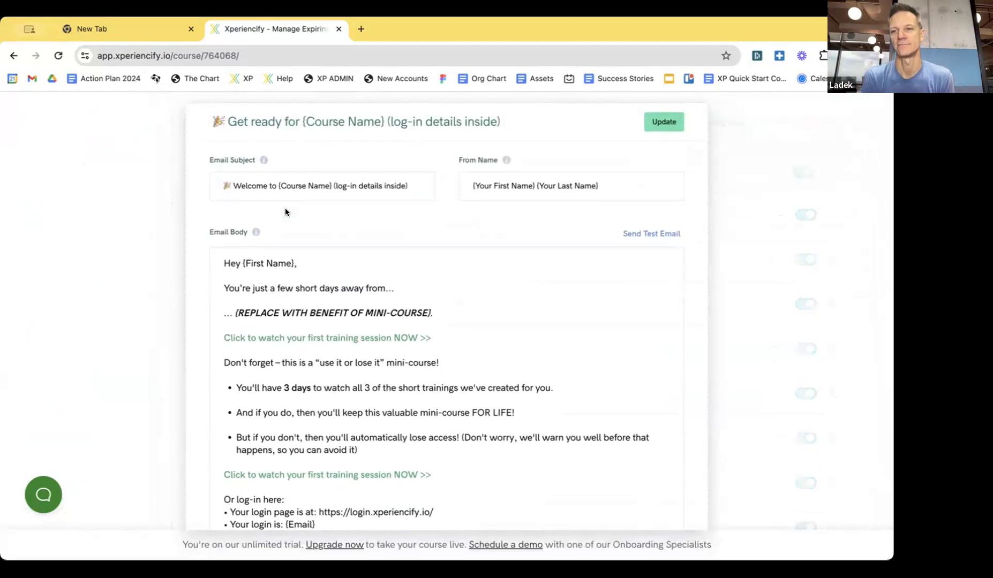
Inspect the link target of the first "Click to watch your first training session NOW >>" line in the email body.
{"action": "left_click_drag", "start_coordinate": [434, 337], "coordinate": [194, 337]}
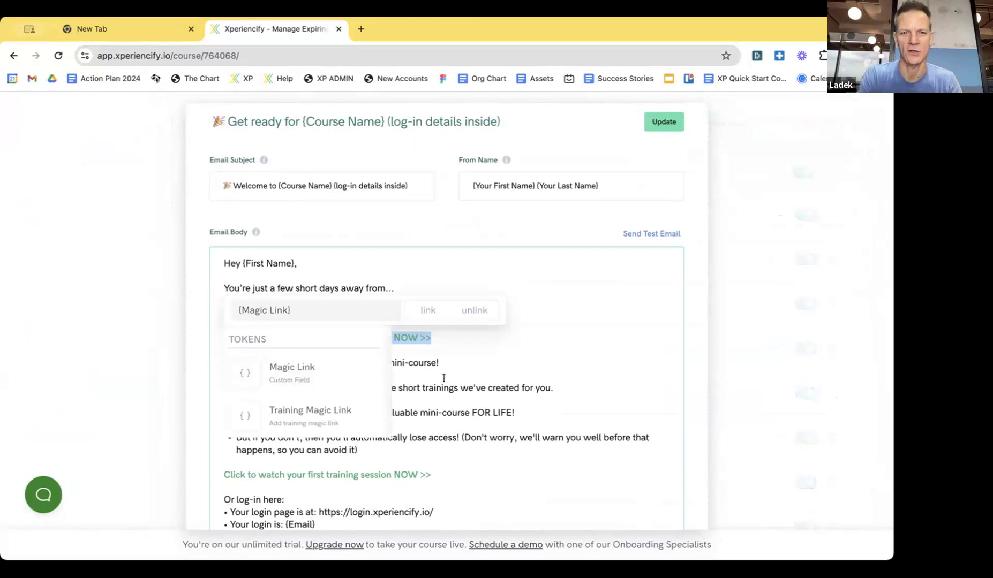
{"action": "left_click", "coordinate": [442, 353]}
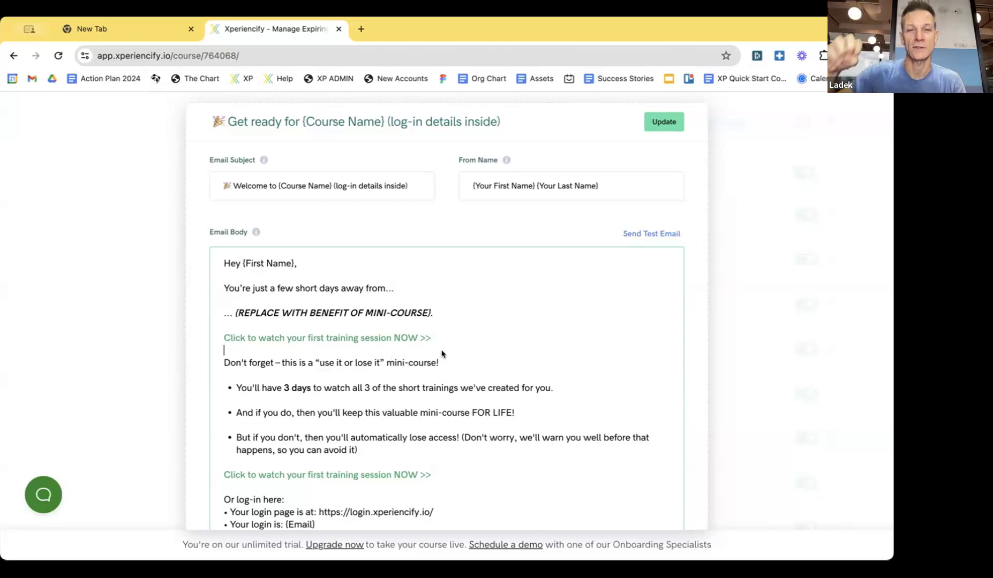
{"action": "scroll", "coordinate": [453, 330], "scroll_direction": "down", "scroll_amount": 3}
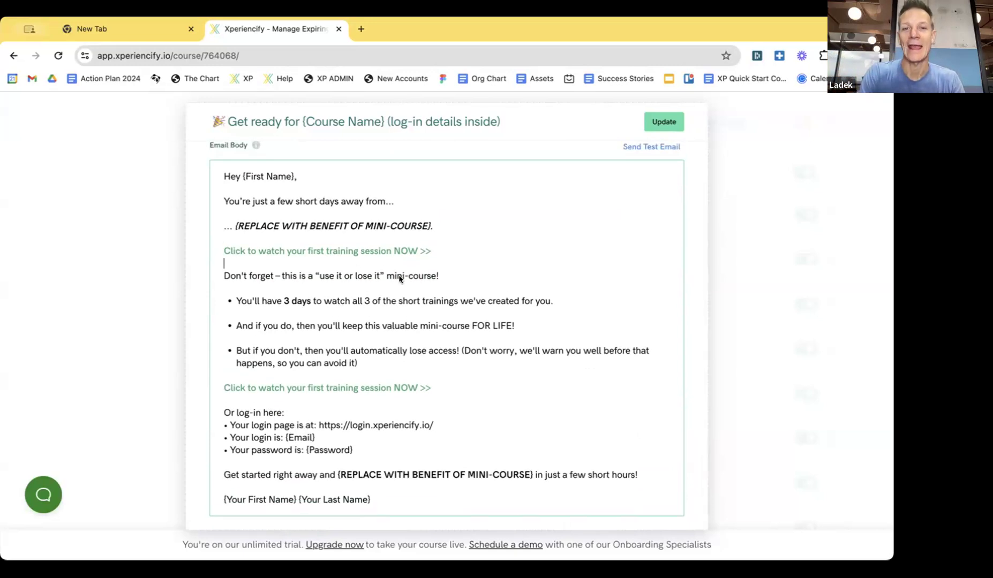
Unlink the first "Click to watch your first training session NOW >>" line, undoing any accidental deletion of its text.
{"action": "left_click_drag", "start_coordinate": [431, 251], "coordinate": [190, 247]}
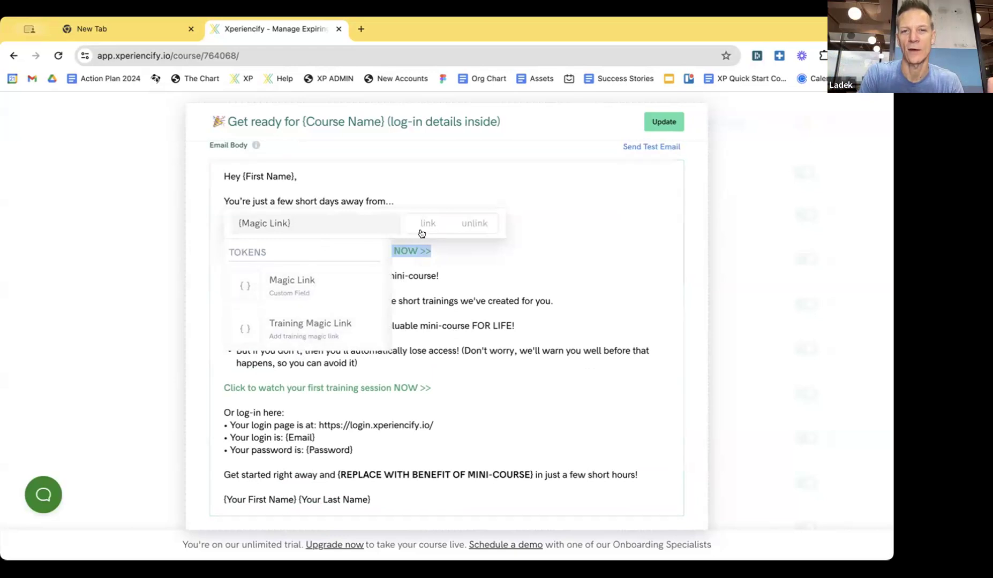
{"action": "left_click", "coordinate": [481, 223]}
{"action": "left_click_drag", "start_coordinate": [423, 250], "coordinate": [224, 251]}
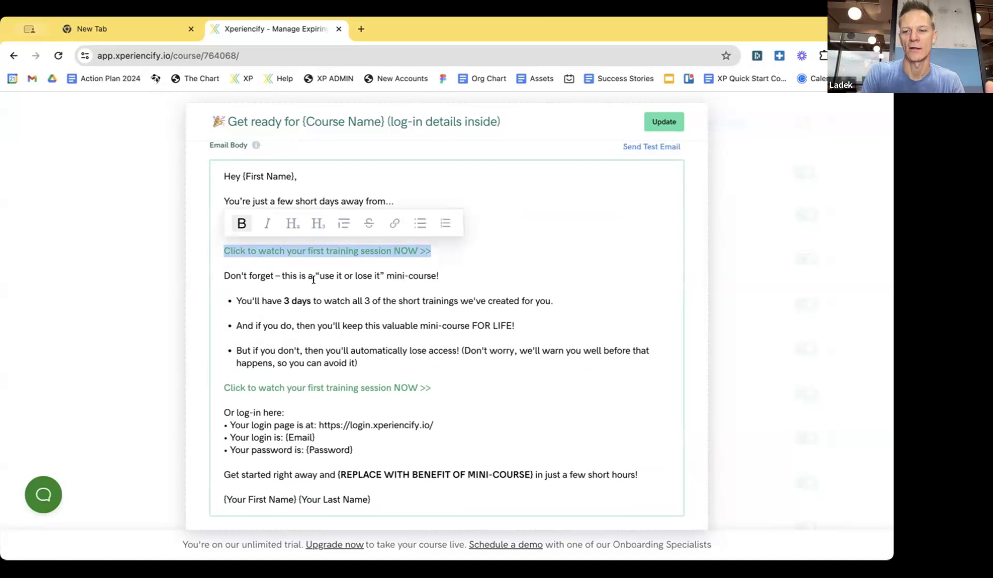
{"action": "type", "text": "/"}
{"action": "key", "text": "BackSpace"}
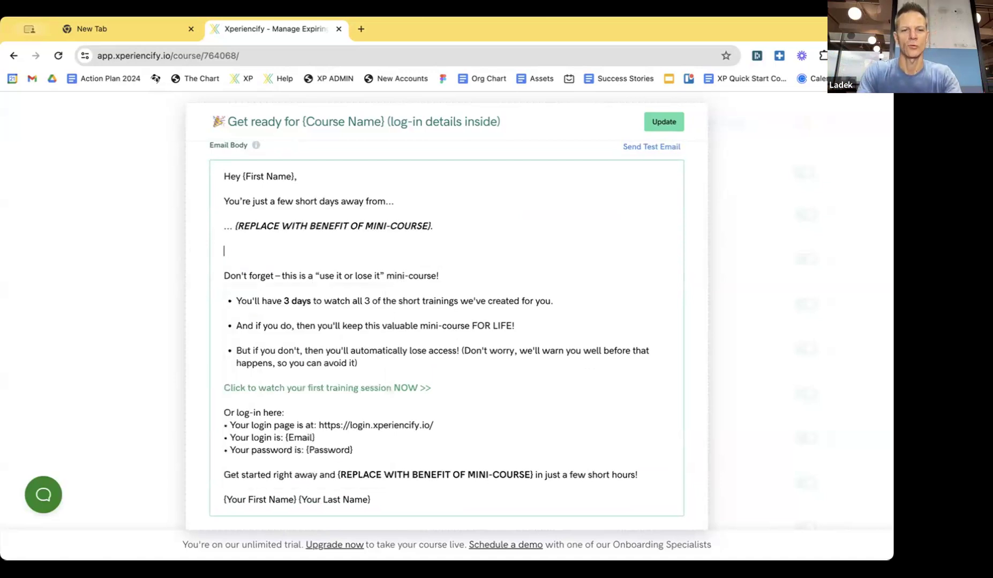
{"action": "key", "text": "super+z"}
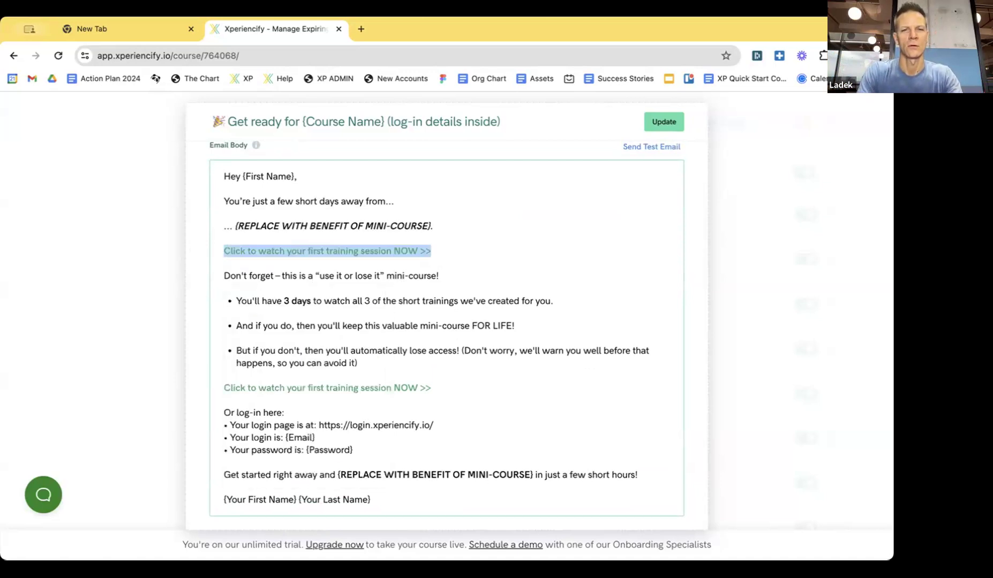
Link the first "Click to watch your first training session NOW >>" line to the Magic Link token.
{"action": "left_click", "coordinate": [431, 250]}
{"action": "triple_click", "coordinate": [431, 251]}
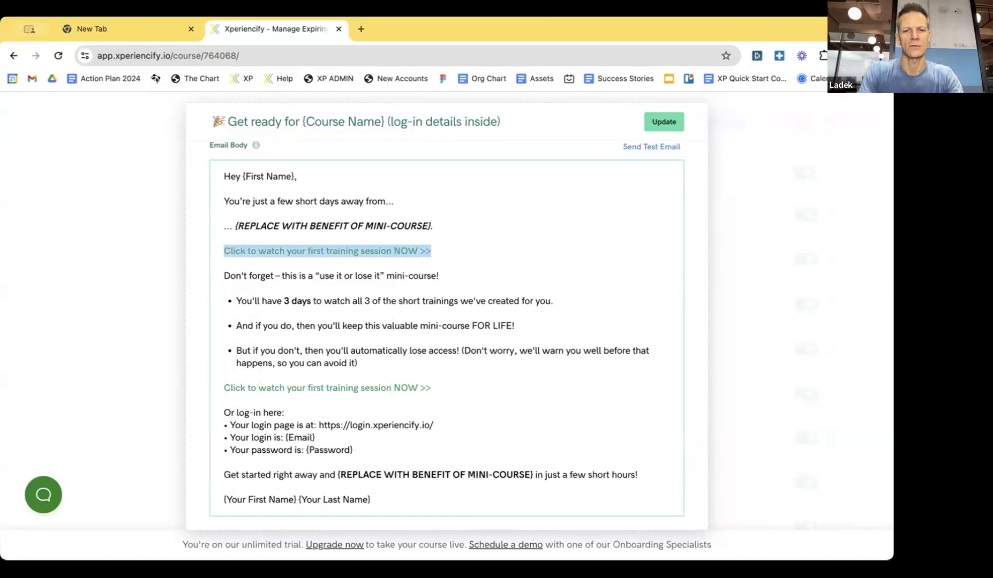
{"action": "left_click", "coordinate": [439, 249]}
{"action": "triple_click", "coordinate": [439, 249]}
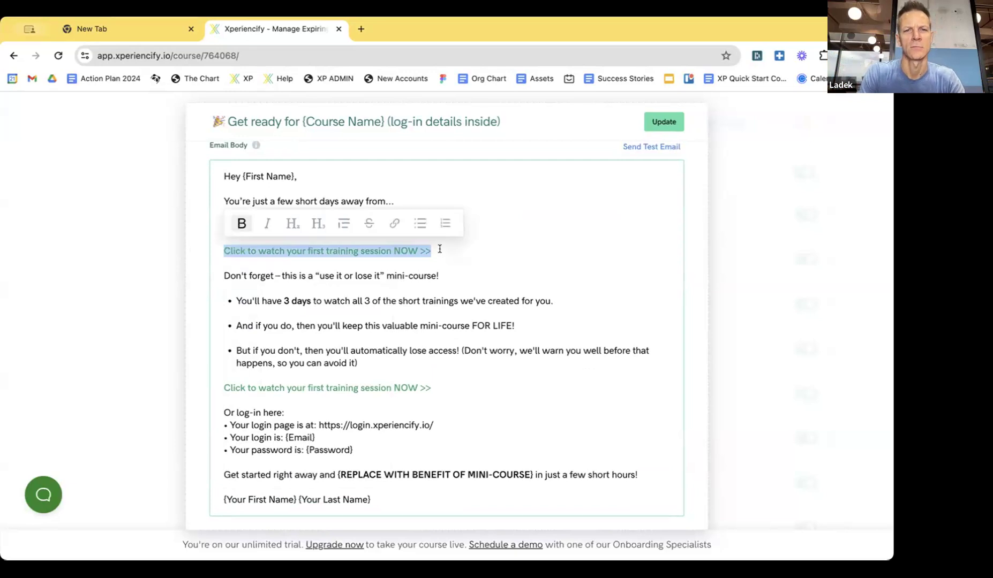
{"action": "left_click", "coordinate": [394, 223]}
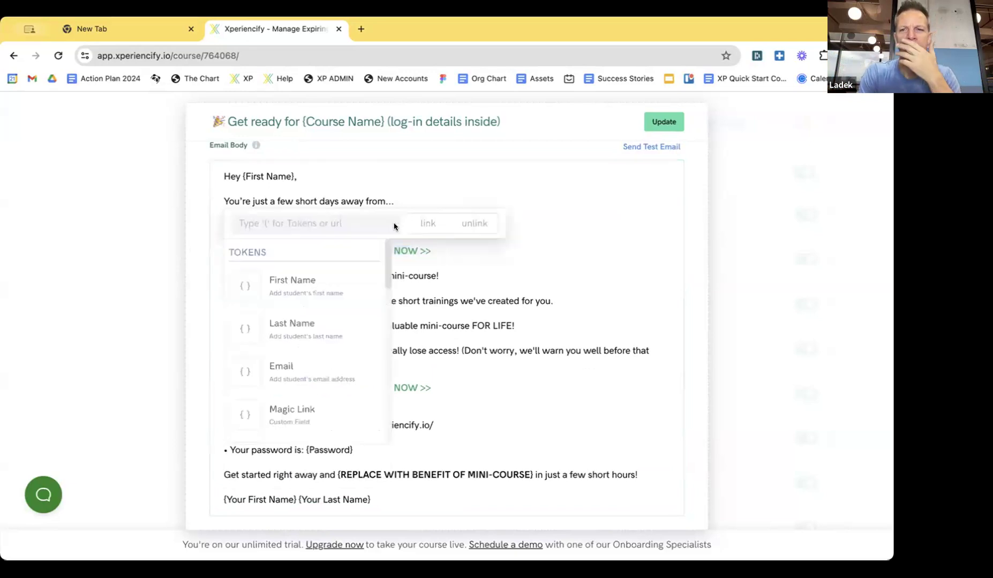
{"action": "key", "text": "Return"}
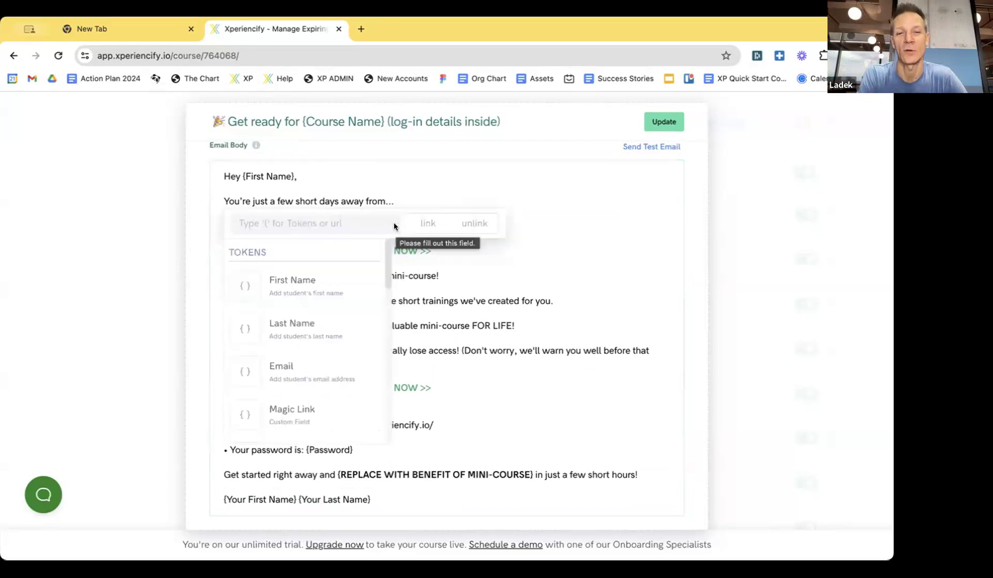
{"action": "scroll", "coordinate": [374, 284], "scroll_direction": "down", "scroll_amount": 3}
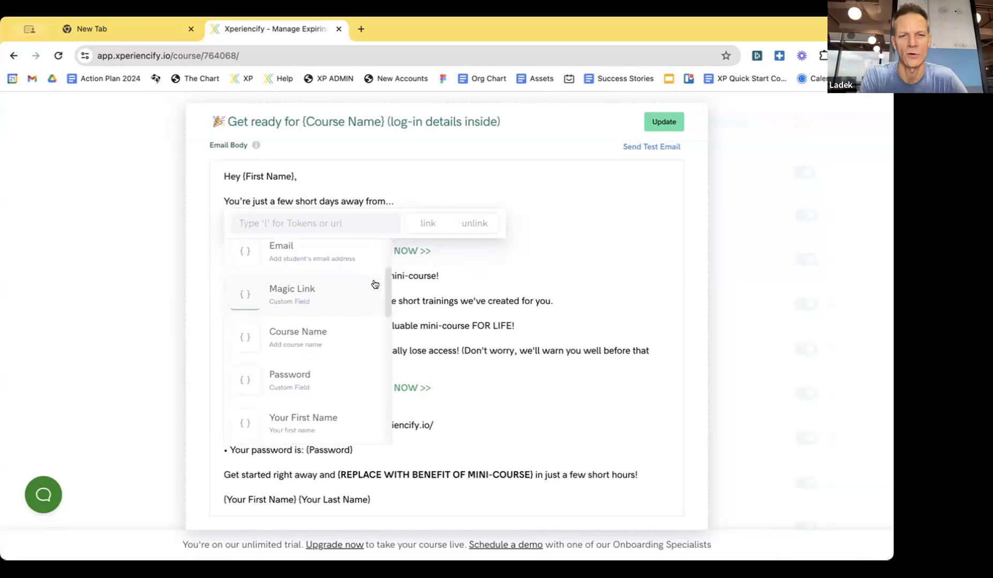
{"action": "scroll", "coordinate": [375, 284], "scroll_direction": "up", "scroll_amount": 2}
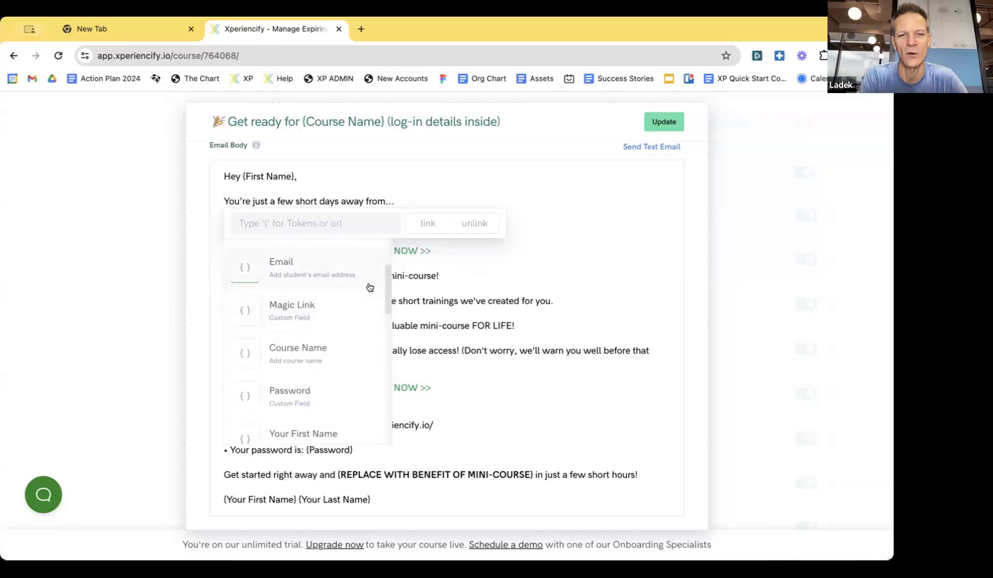
{"action": "left_click", "coordinate": [280, 306]}
{"action": "left_click", "coordinate": [304, 227]}
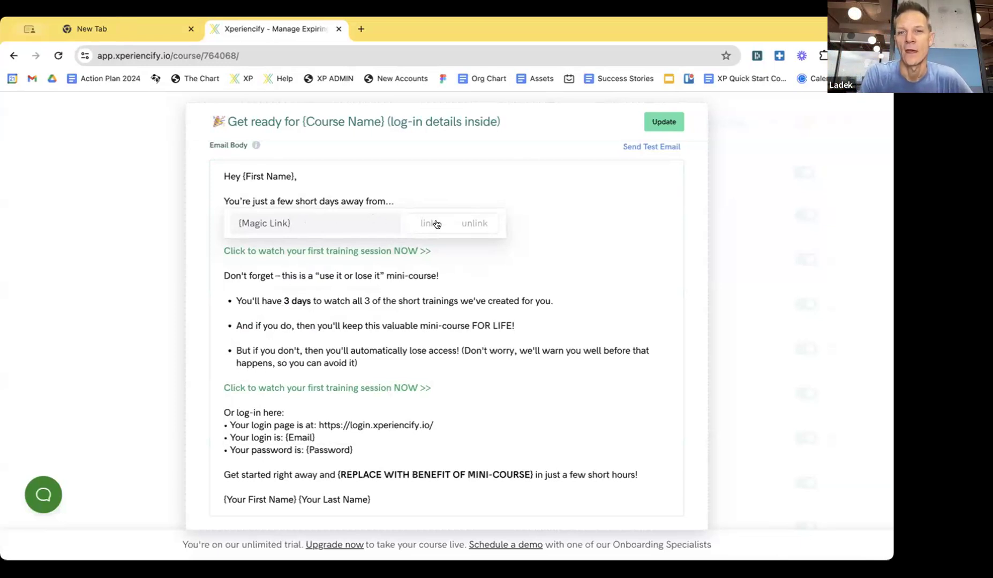
{"action": "left_click", "coordinate": [471, 214]}
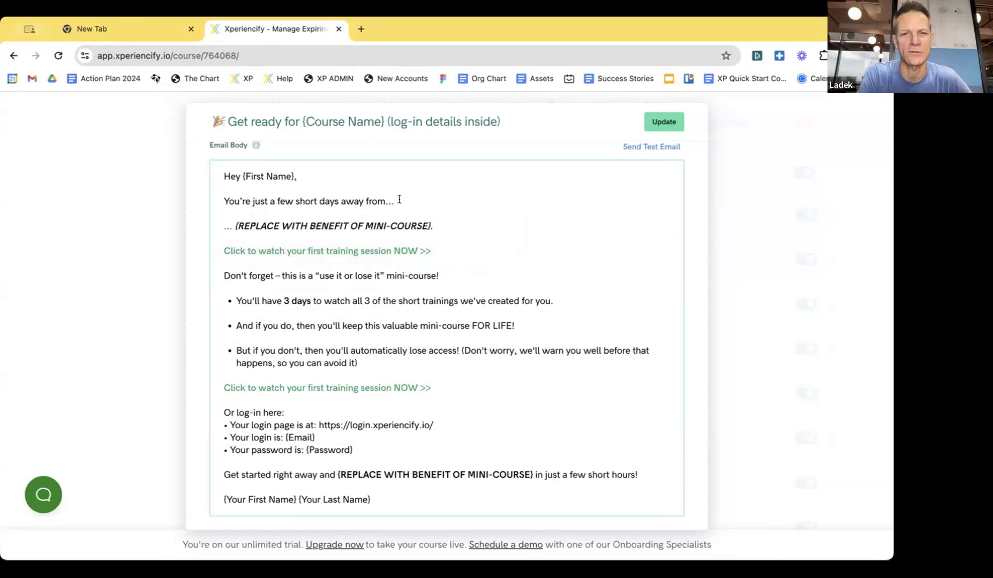
Try to link the "... {REPLACE WITH BENEFIT OF MINI-COURSE}." line to the Magic Link token.
{"action": "left_click_drag", "start_coordinate": [438, 222], "coordinate": [215, 222]}
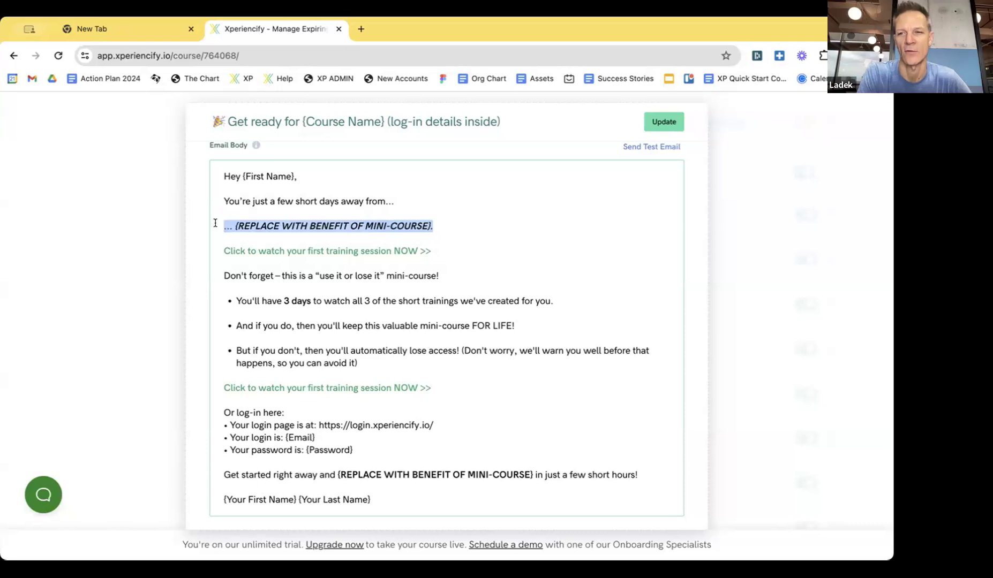
{"action": "left_click_drag", "start_coordinate": [215, 223], "coordinate": [215, 222]}
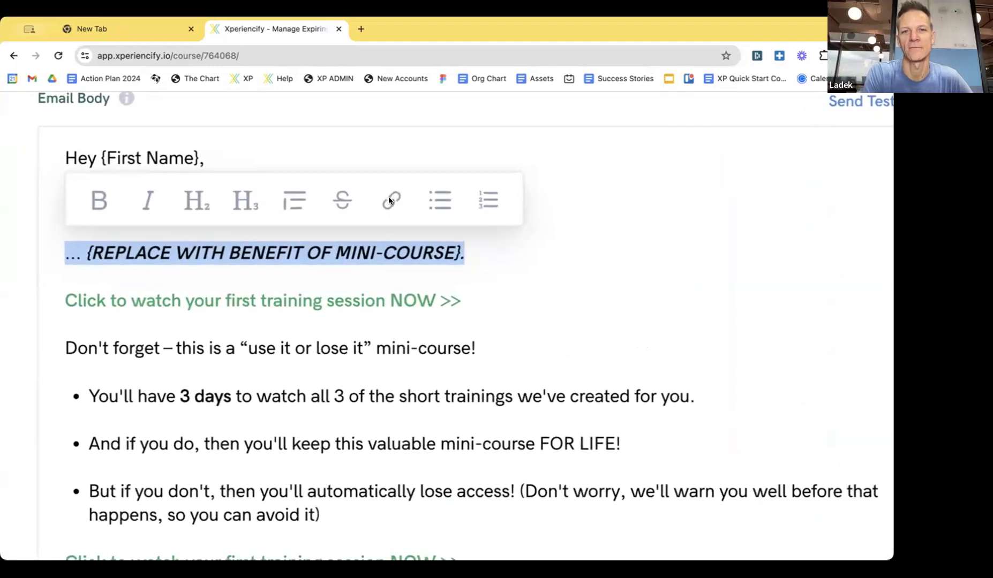
{"action": "left_click", "coordinate": [391, 200]}
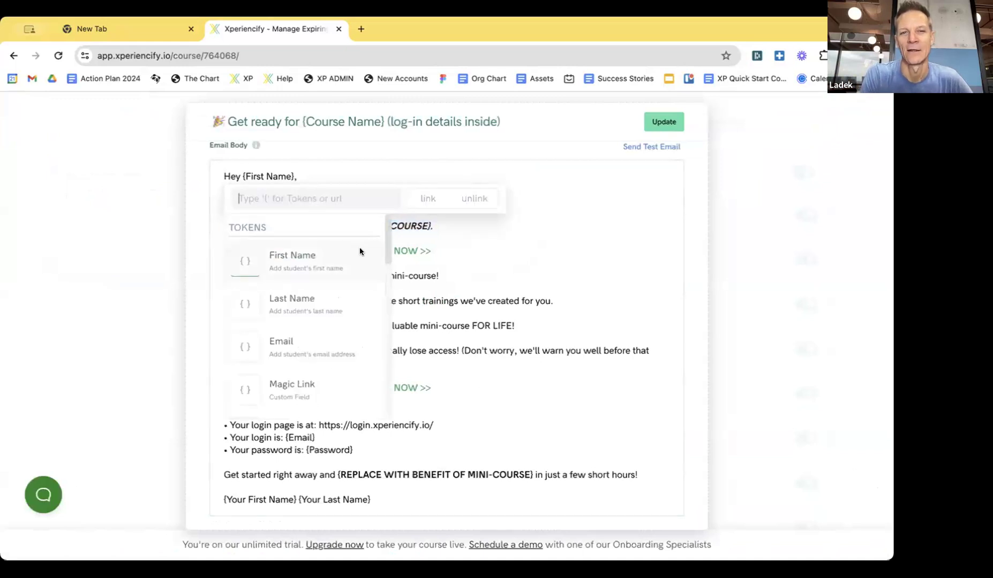
{"action": "scroll", "coordinate": [384, 246], "scroll_direction": "down", "scroll_amount": 2}
{"action": "scroll", "coordinate": [384, 249], "scroll_direction": "up", "scroll_amount": 2}
{"action": "scroll", "coordinate": [381, 267], "scroll_direction": "down", "scroll_amount": 3}
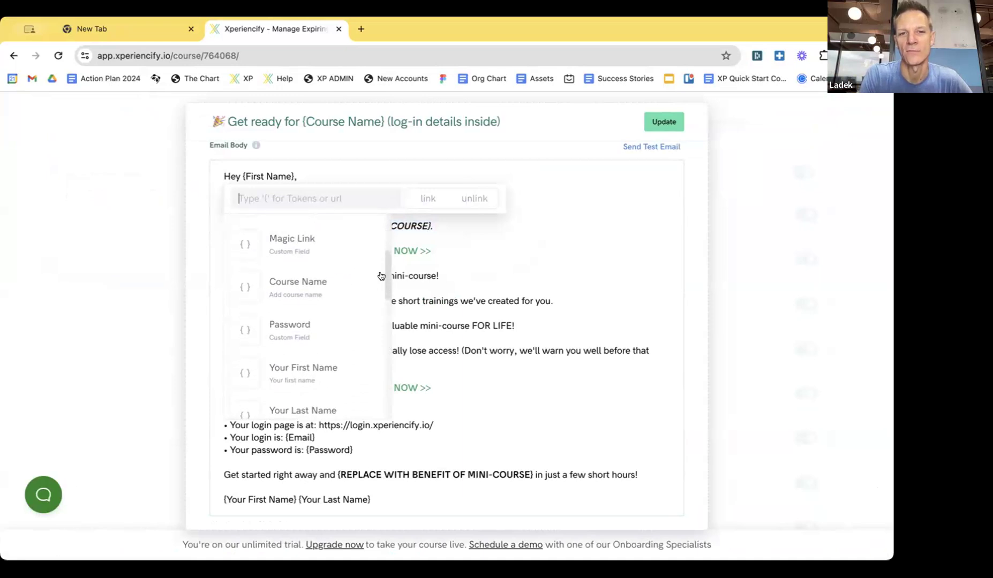
{"action": "left_click", "coordinate": [288, 246]}
{"action": "left_click", "coordinate": [518, 247]}
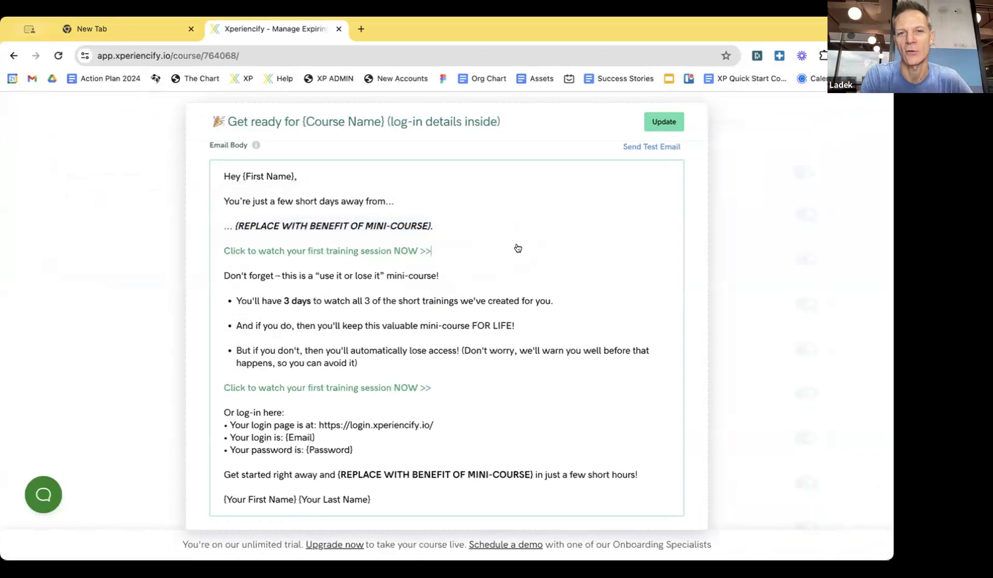
Choose the Magic Link token again as the link address for the mini-course benefit placeholder line, and dismiss the link editor.
{"action": "left_click", "coordinate": [356, 227]}
{"action": "left_click_drag", "start_coordinate": [436, 226], "coordinate": [219, 226]}
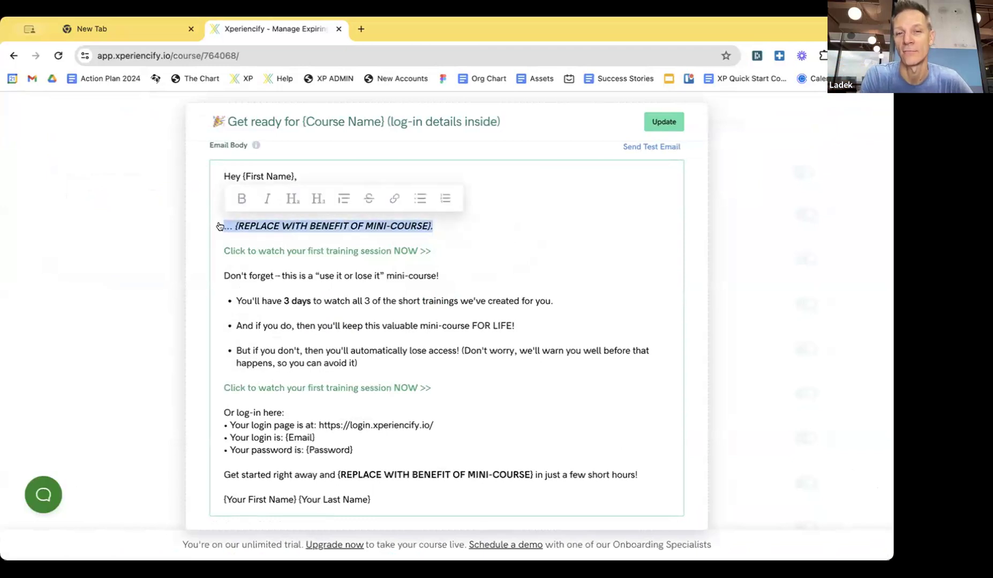
{"action": "left_click", "coordinate": [392, 199]}
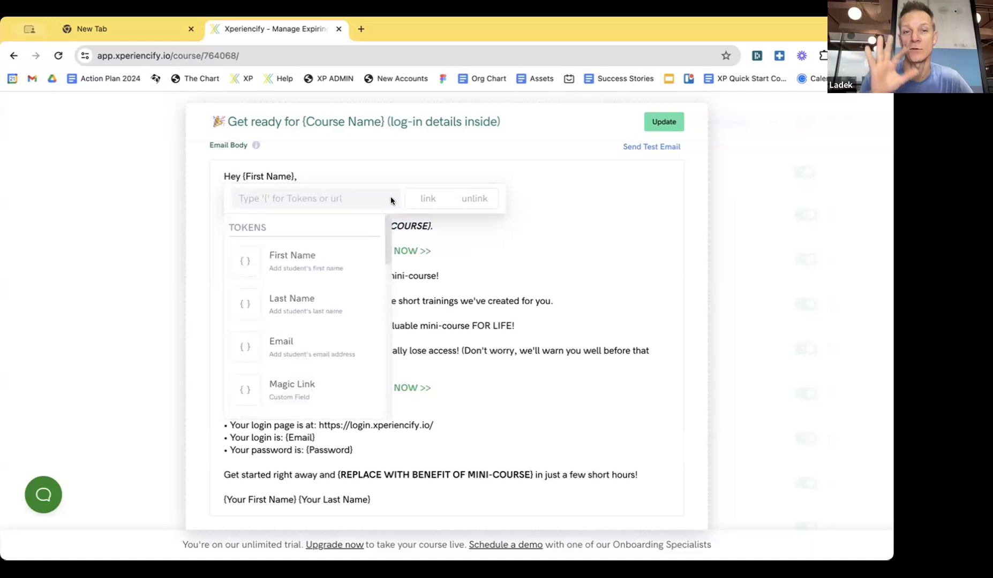
{"action": "left_click", "coordinate": [289, 385]}
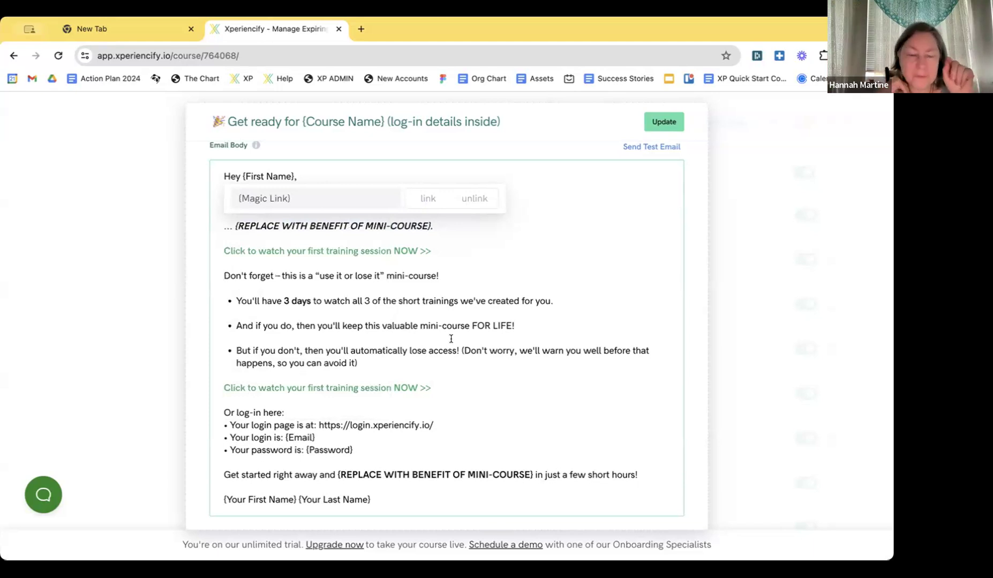
{"action": "left_click", "coordinate": [450, 316]}
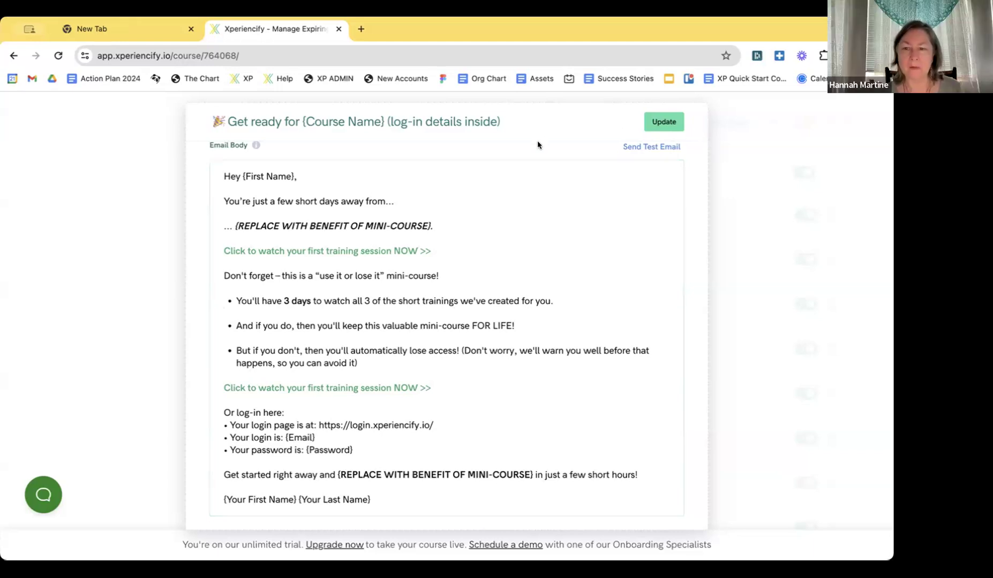
Close the welcome email and collapse the "When User Added to This Course" experience.
{"action": "key", "text": "Escape"}
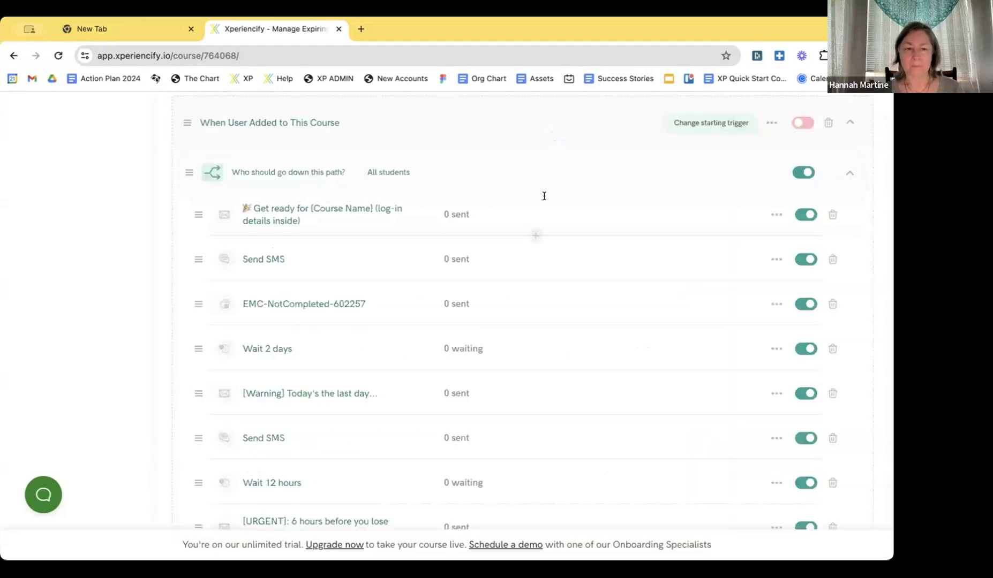
{"action": "scroll", "coordinate": [535, 236], "scroll_direction": "up", "scroll_amount": 1}
{"action": "left_click", "coordinate": [260, 155]}
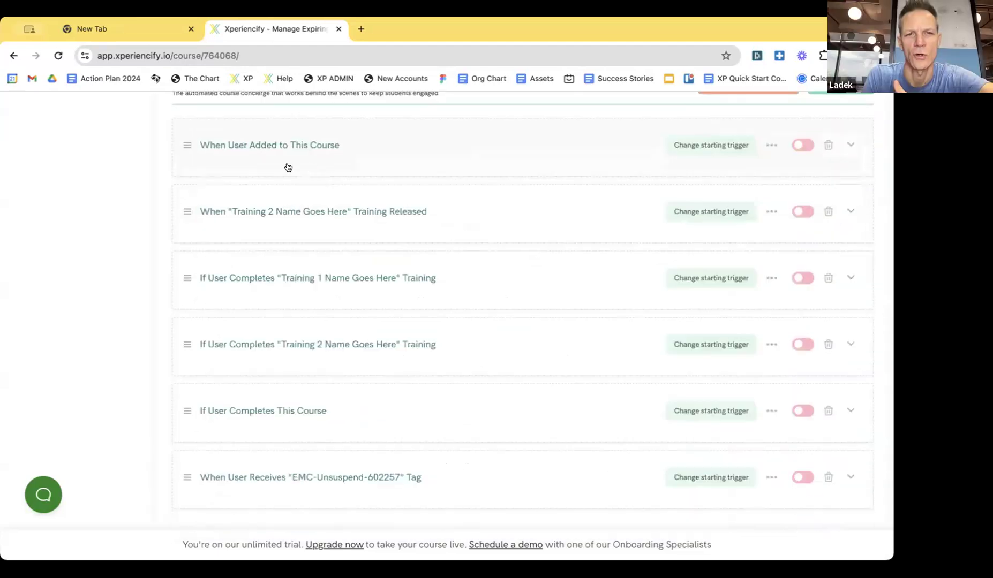
Open the Lesson 2 Release Email in the "When 'Training 2 Name Goes Here' Training Released" experience and view its body.
{"action": "scroll", "coordinate": [286, 167], "scroll_direction": "down", "scroll_amount": 1}
{"action": "left_click", "coordinate": [283, 181]}
{"action": "left_click", "coordinate": [279, 225]}
{"action": "left_click", "coordinate": [318, 263]}
{"action": "scroll", "coordinate": [440, 233], "scroll_direction": "down", "scroll_amount": 3}
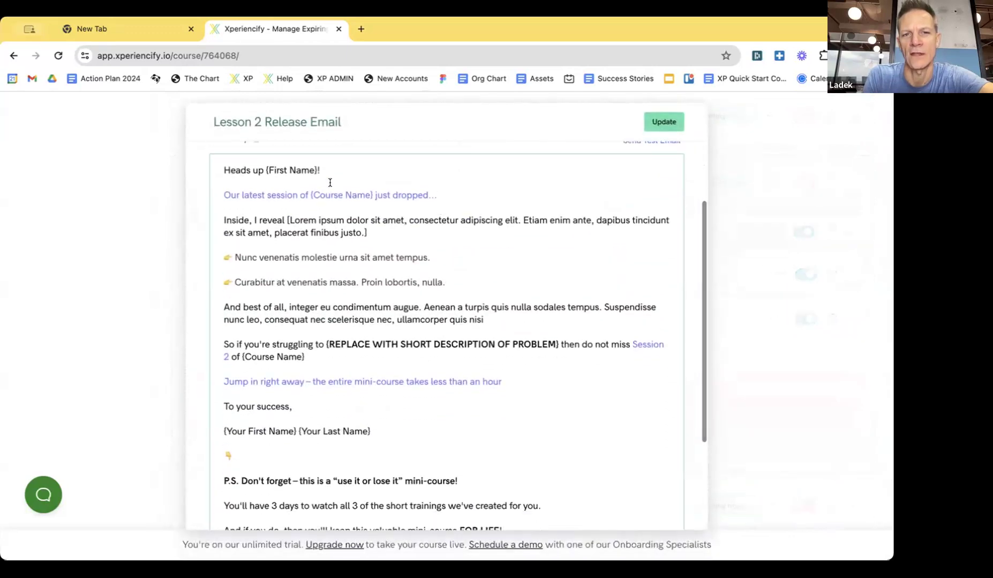
{"action": "scroll", "coordinate": [401, 278], "scroll_direction": "up", "scroll_amount": 1}
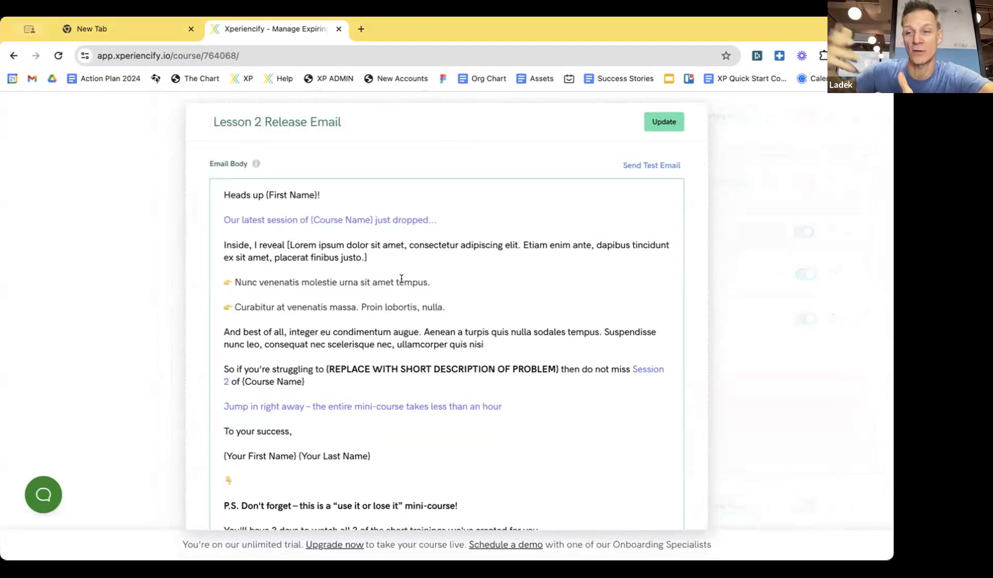
Change training_slug to lesson2 in the Training Magic Link address of the "Our latest session of {Course Name} just dropped…" line.
{"action": "left_click_drag", "start_coordinate": [437, 219], "coordinate": [386, 193]}
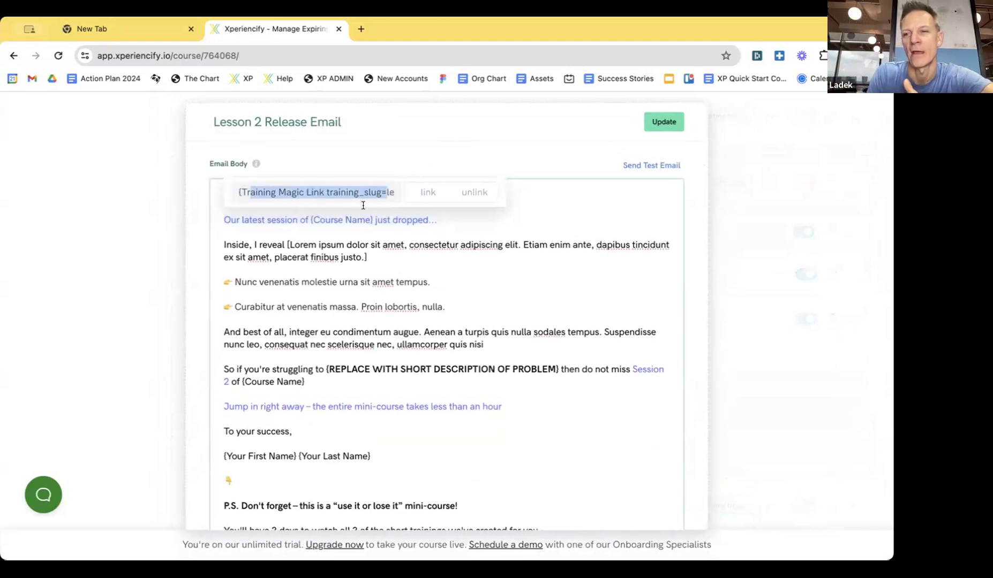
{"action": "key", "text": "Left"}
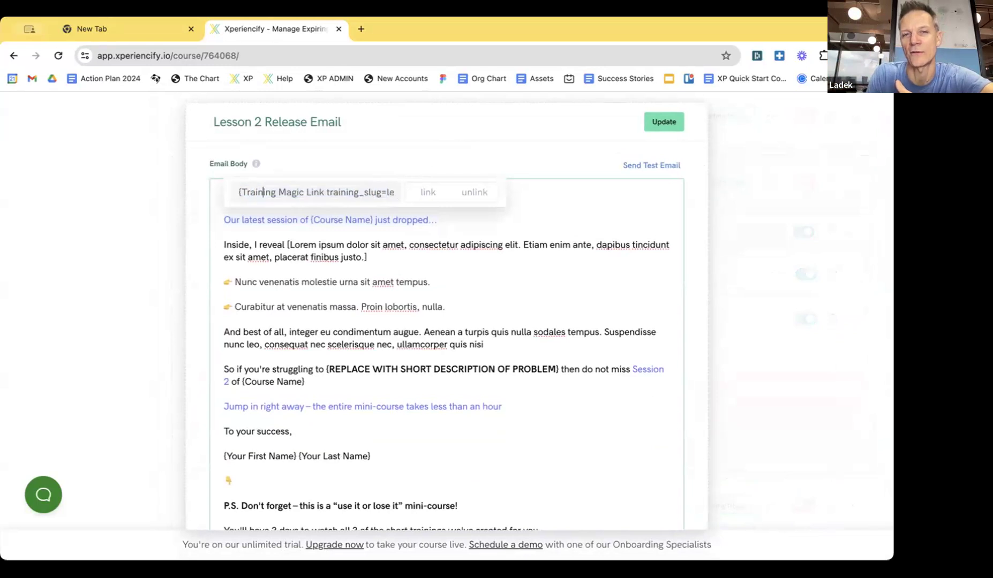
{"action": "key", "text": "Right"}
{"action": "key", "text": "Right"}
{"action": "key", "text": "Right"}
{"action": "key", "text": "Right"}
{"action": "key", "text": "Right"}
{"action": "key", "text": "Right"}
{"action": "key", "text": "Right"}
{"action": "key", "text": "Right"}
{"action": "key", "text": "Right"}
{"action": "key", "text": "Right"}
{"action": "key", "text": "Right"}
{"action": "key", "text": "Right"}
{"action": "key", "text": "Right"}
{"action": "key", "text": "Right"}
{"action": "key", "text": "Right"}
{"action": "key", "text": "Right"}
{"action": "key", "text": "Right"}
{"action": "key", "text": "Right"}
{"action": "key", "text": "Right"}
{"action": "key", "text": "Right"}
{"action": "key", "text": "Right"}
{"action": "key", "text": "Right"}
{"action": "key", "text": "Right"}
{"action": "key", "text": "Right"}
{"action": "key", "text": "Right"}
{"action": "key", "text": "Right"}
{"action": "key", "text": "Right"}
{"action": "key", "text": "Right"}
{"action": "key", "text": "Right"}
{"action": "key", "text": "Right"}
{"action": "key", "text": "Right"}
{"action": "key", "text": "Left"}
{"action": "key", "text": "Left"}
{"action": "key", "text": "Right"}
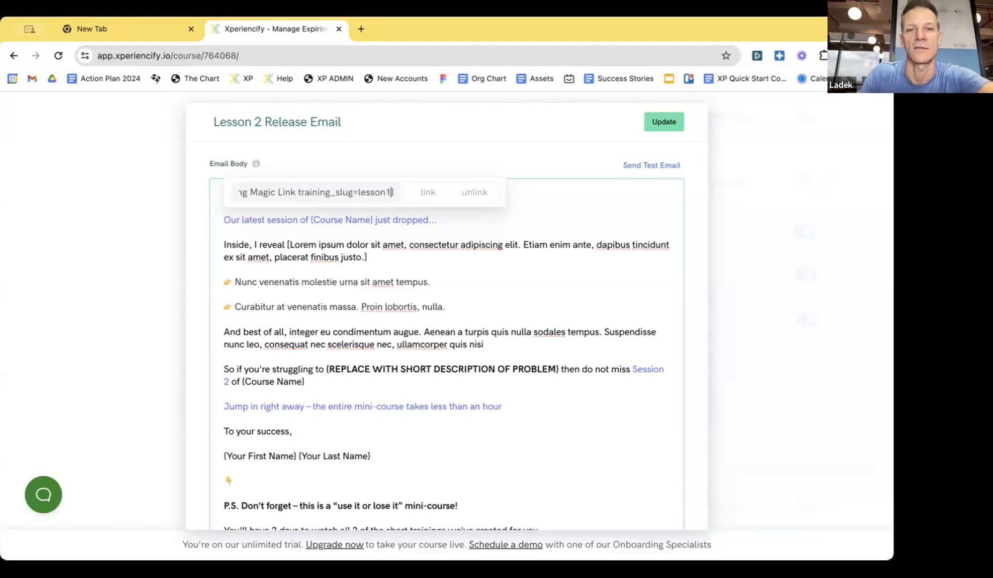
{"action": "key", "text": "BackSpace"}
{"action": "key", "text": "BackSpace"}
{"action": "type", "text": "2"}
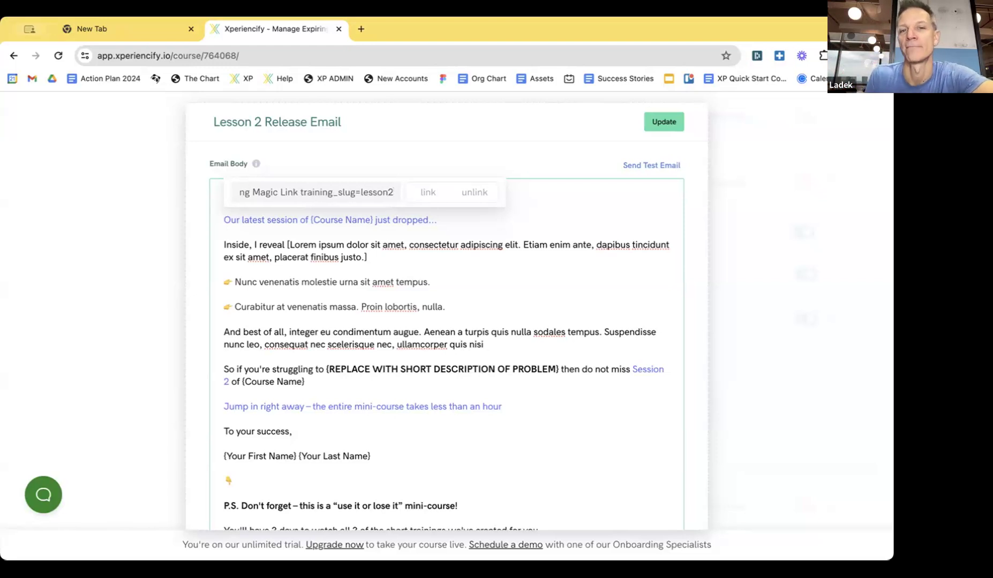
{"action": "type", "text": "}"}
{"action": "key", "text": "Left"}
{"action": "key", "text": "Left"}
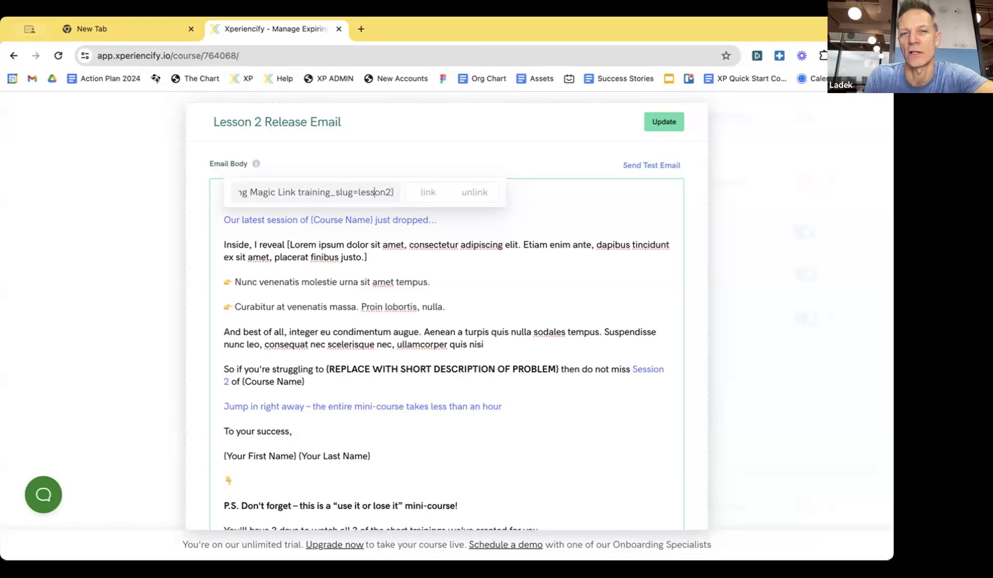
{"action": "left_click_drag", "start_coordinate": [300, 191], "coordinate": [390, 193]}
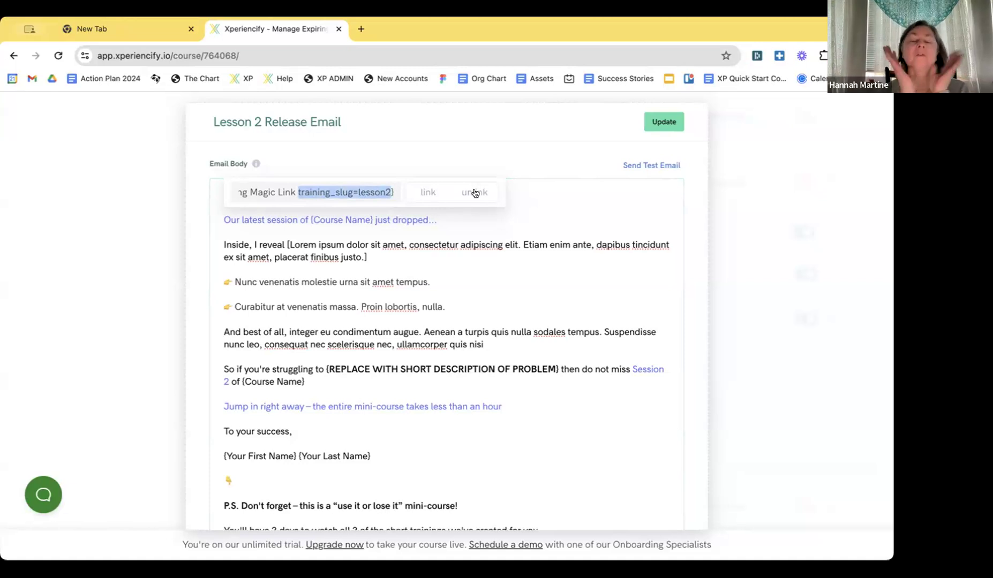
Close the Lesson 2 Release Email without updating it and collapse the Training 2 release experience.
{"action": "left_click", "coordinate": [549, 217]}
{"action": "scroll", "coordinate": [542, 242], "scroll_direction": "up", "scroll_amount": 1}
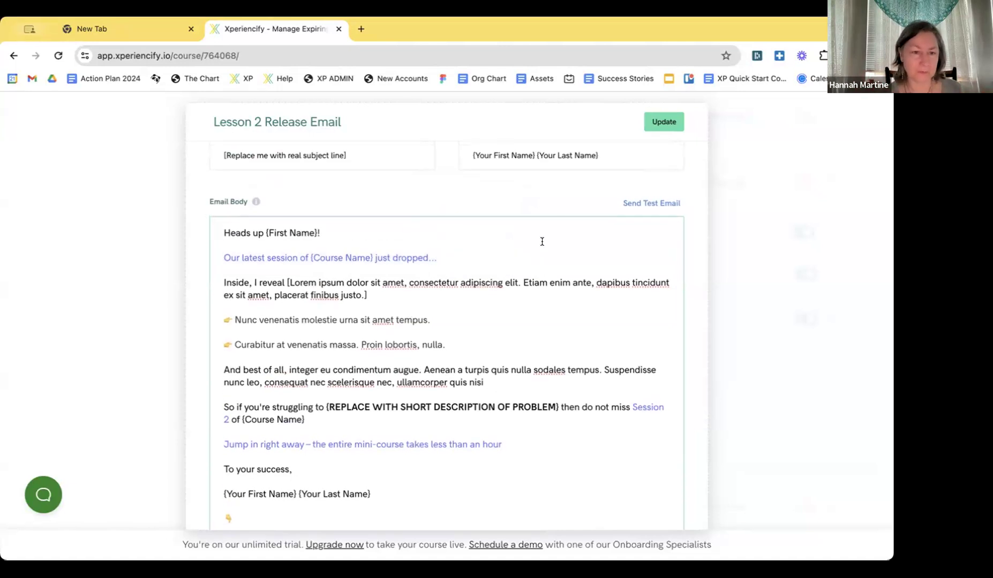
{"action": "left_click", "coordinate": [721, 201]}
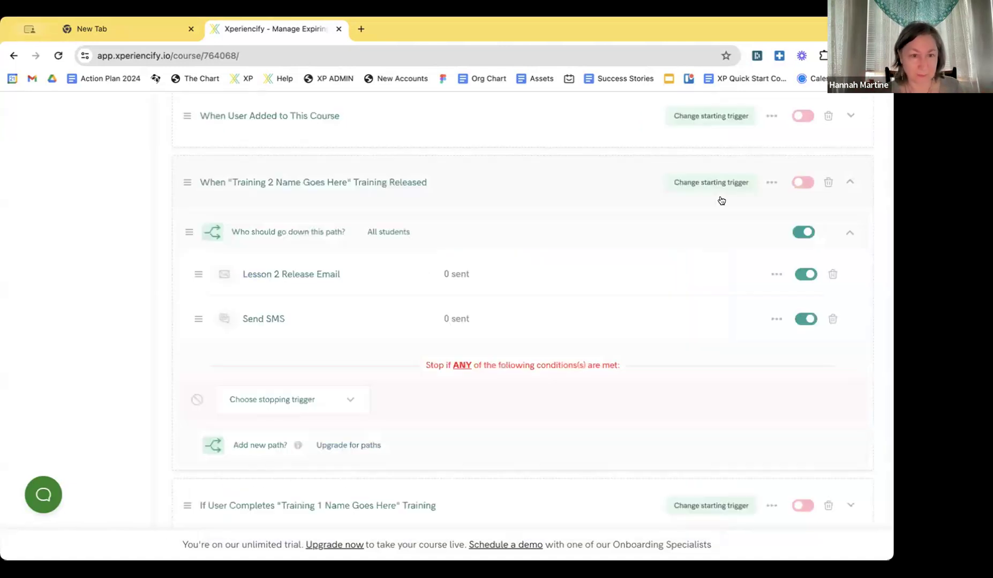
{"action": "scroll", "coordinate": [479, 278], "scroll_direction": "up", "scroll_amount": 2}
{"action": "left_click", "coordinate": [257, 291]}
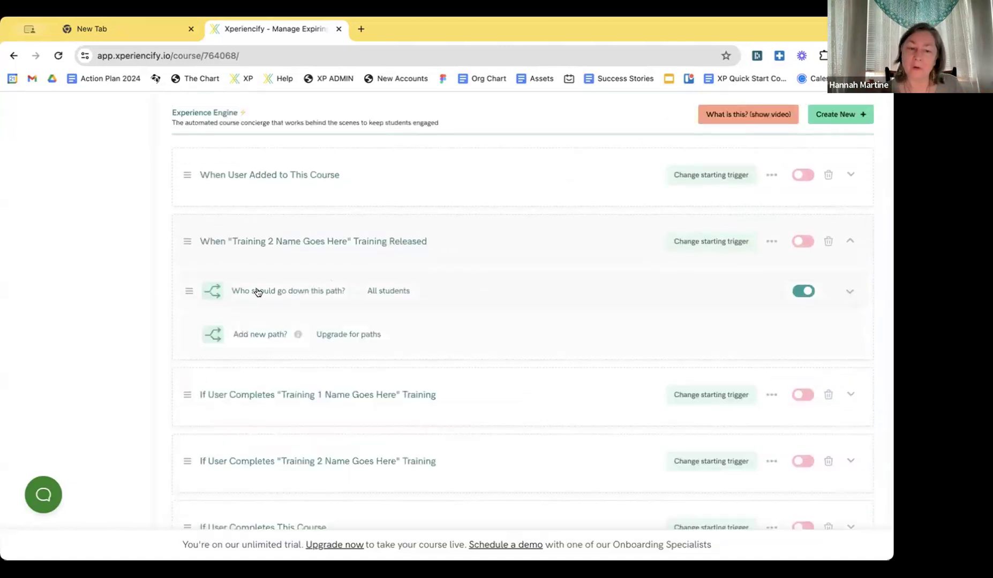
{"action": "left_click", "coordinate": [268, 249]}
Examine the list of preset experiences in the course's Experience Engine section.
{"action": "scroll", "coordinate": [375, 252], "scroll_direction": "up", "scroll_amount": 3}
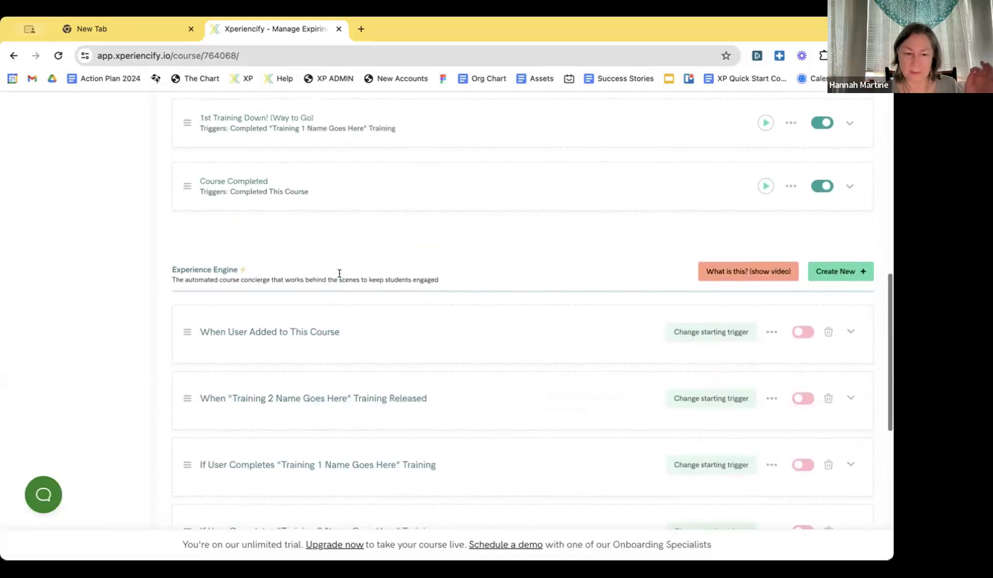
{"action": "scroll", "coordinate": [339, 274], "scroll_direction": "up", "scroll_amount": 2}
{"action": "scroll", "coordinate": [339, 276], "scroll_direction": "down", "scroll_amount": 4}
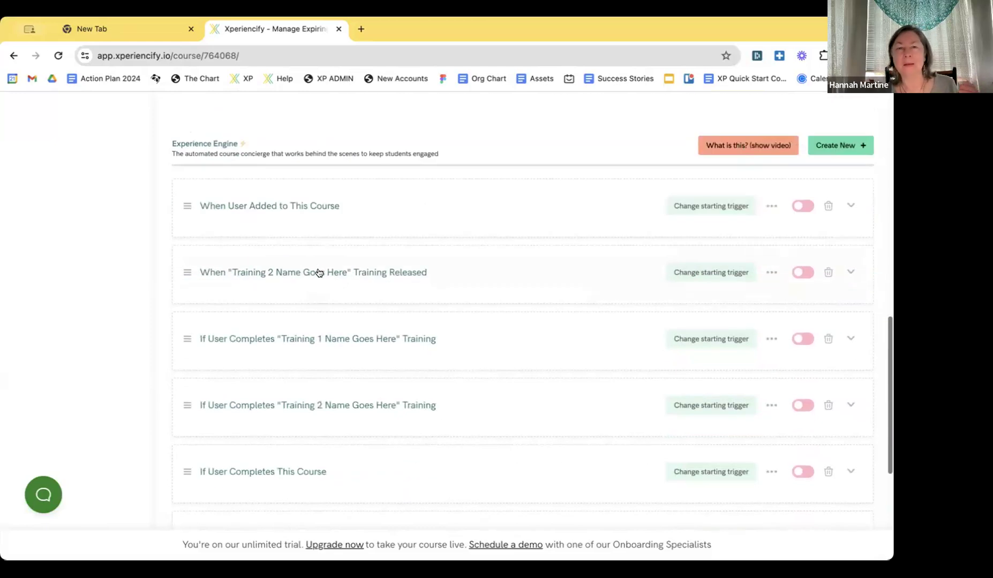
{"action": "scroll", "coordinate": [326, 273], "scroll_direction": "down", "scroll_amount": 1}
{"action": "scroll", "coordinate": [345, 263], "scroll_direction": "down", "scroll_amount": 1}
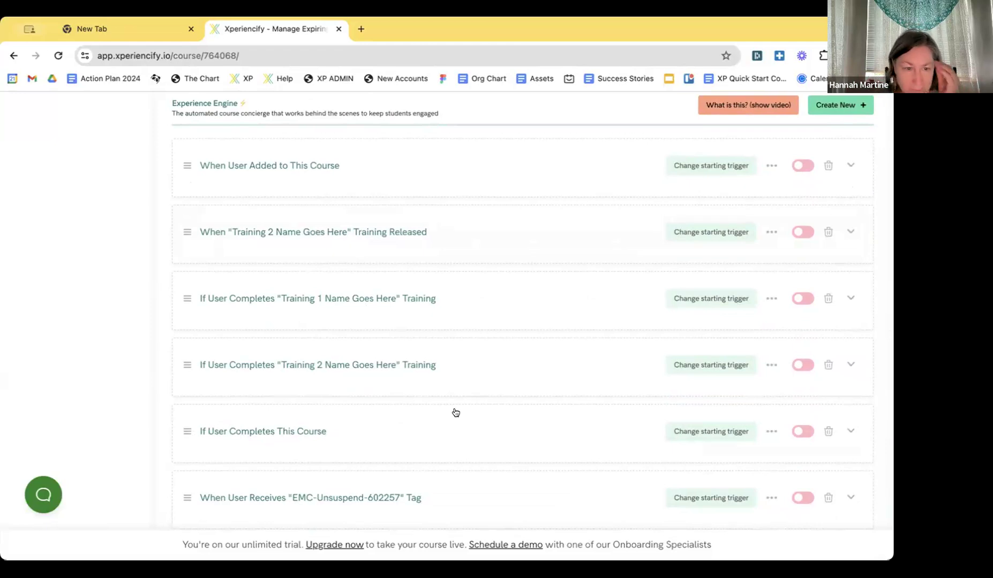
{"action": "scroll", "coordinate": [440, 364], "scroll_direction": "down", "scroll_amount": 1}
{"action": "scroll", "coordinate": [436, 328], "scroll_direction": "down", "scroll_amount": 1}
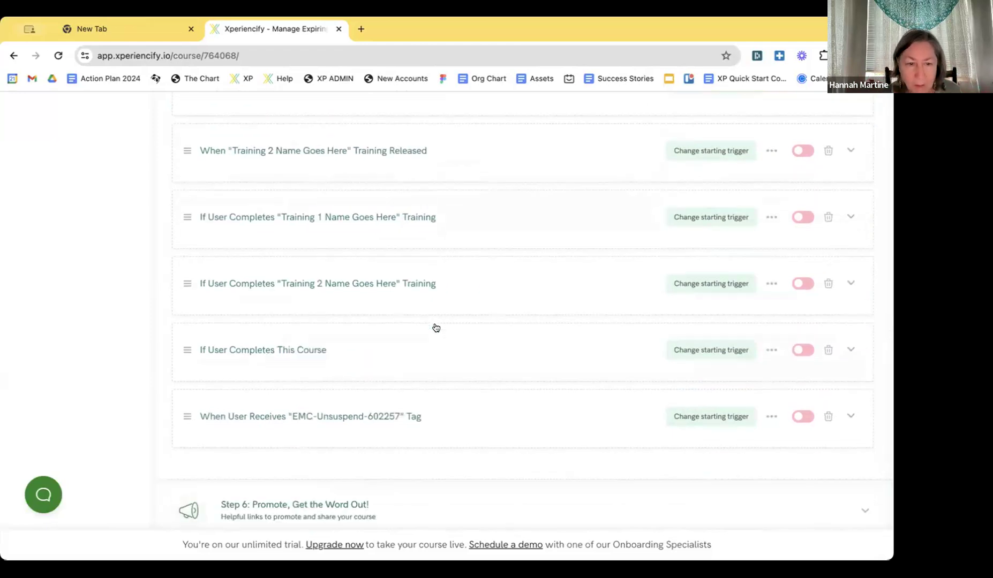
{"action": "scroll", "coordinate": [435, 328], "scroll_direction": "up", "scroll_amount": 1}
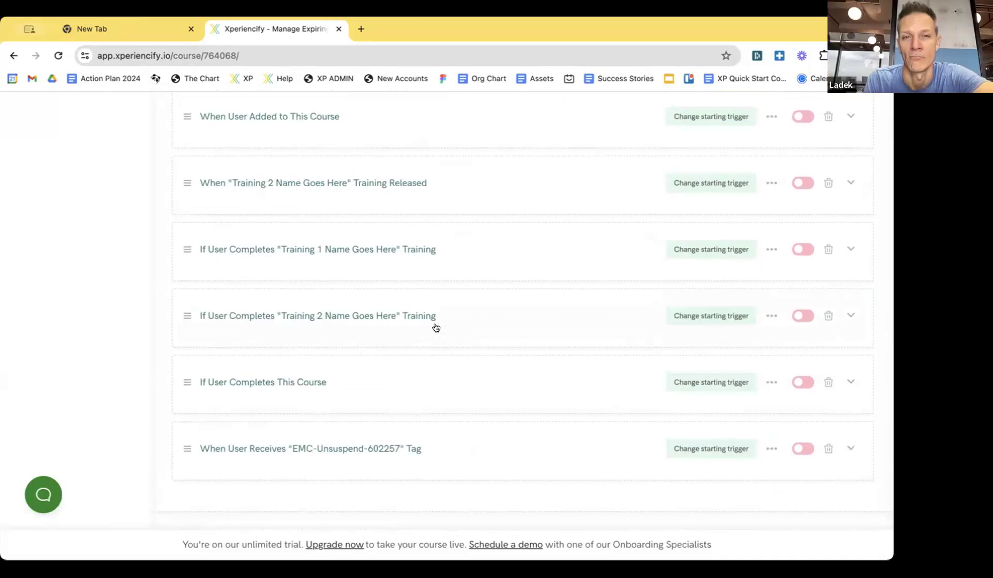
{"action": "scroll", "coordinate": [462, 306], "scroll_direction": "down", "scroll_amount": 1}
{"action": "scroll", "coordinate": [462, 305], "scroll_direction": "up", "scroll_amount": 2}
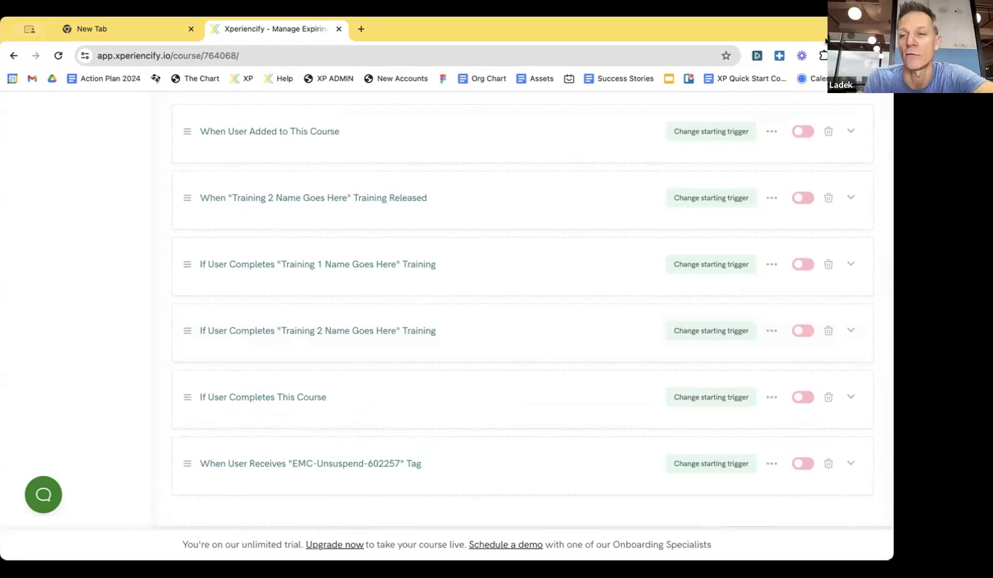
{"action": "scroll", "coordinate": [572, 322], "scroll_direction": "up", "scroll_amount": 1}
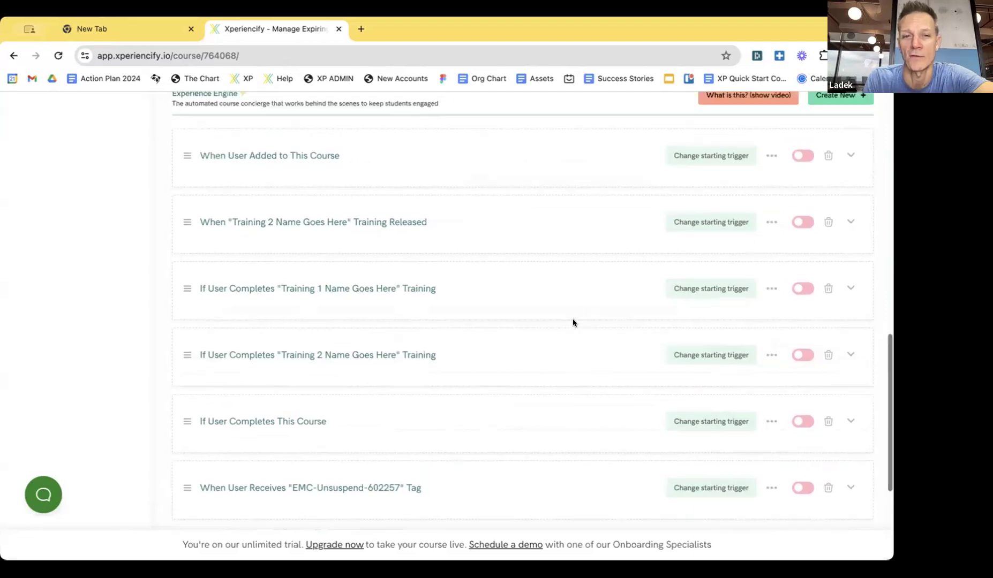
{"action": "scroll", "coordinate": [573, 322], "scroll_direction": "up", "scroll_amount": 1}
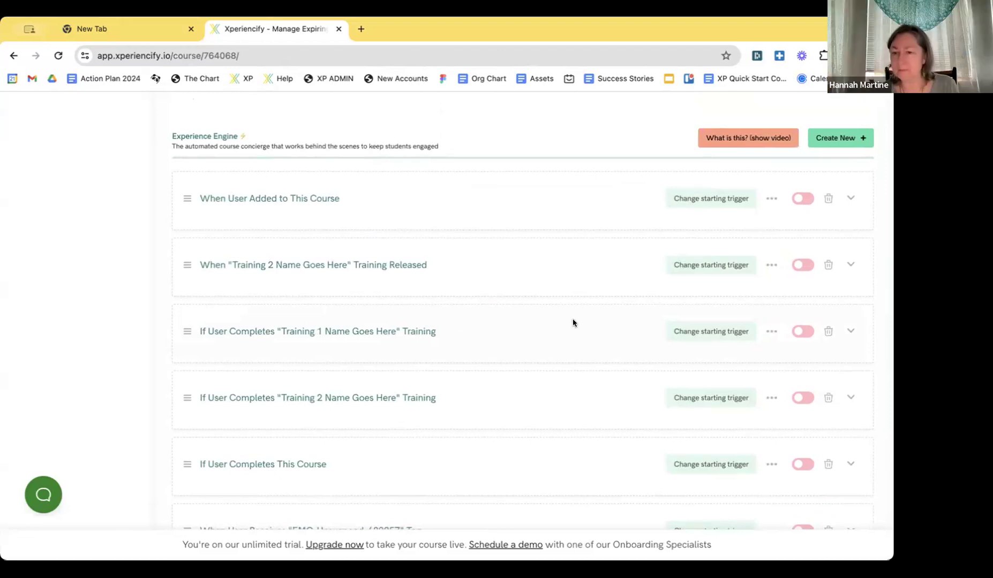
Search the experience library for "email", clear the search, and close the chooser without loading an experience.
{"action": "left_click", "coordinate": [842, 139]}
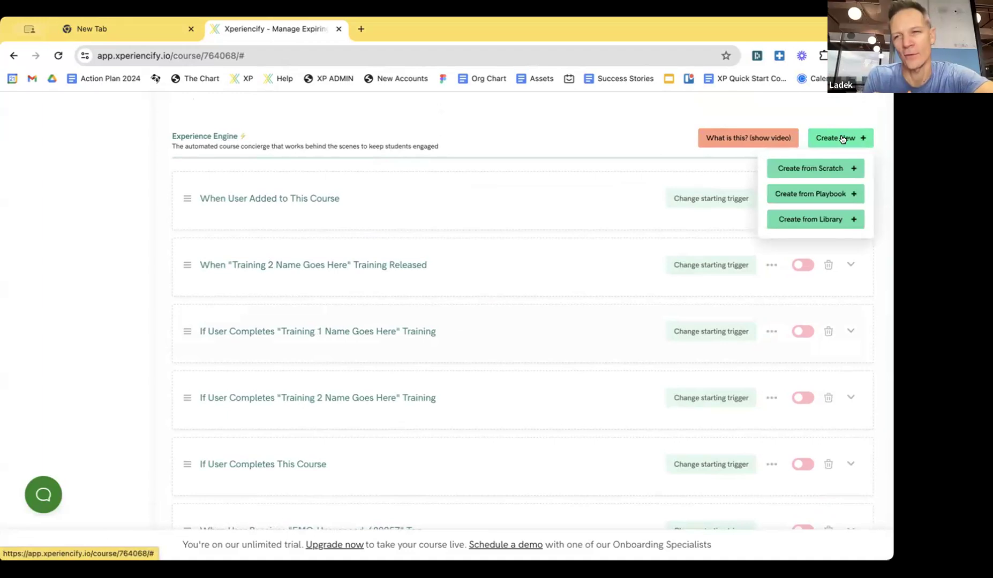
{"action": "left_click", "coordinate": [815, 218]}
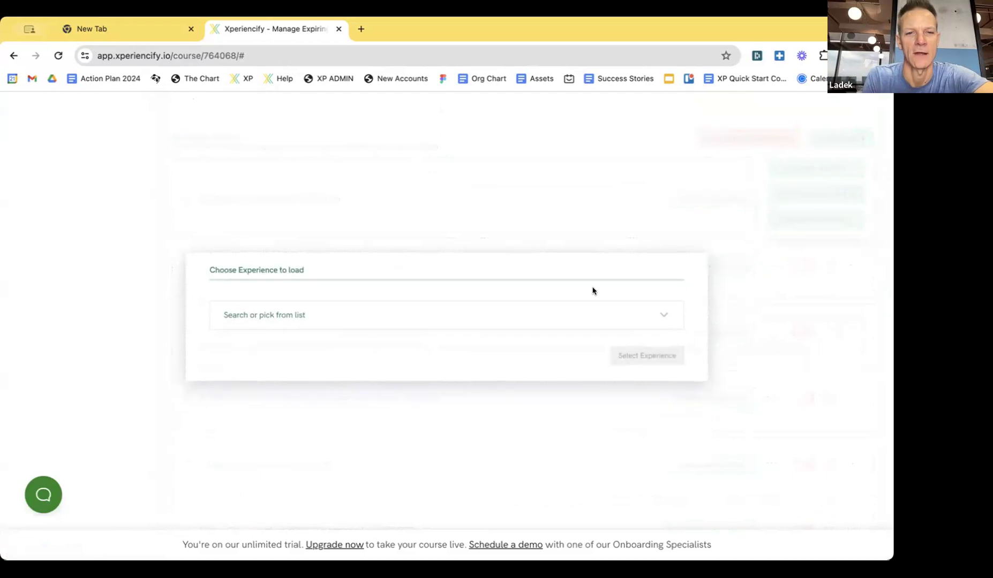
{"action": "left_click", "coordinate": [558, 309]}
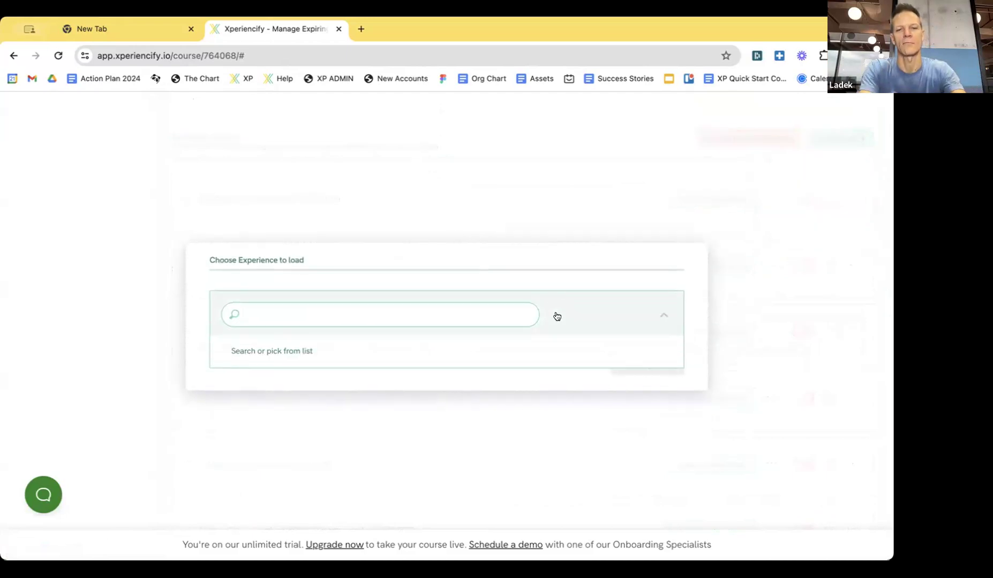
{"action": "type", "text": "email"}
{"action": "key", "text": "BackSpace"}
{"action": "key", "text": "BackSpace"}
{"action": "key", "text": "BackSpace"}
{"action": "key", "text": "BackSpace"}
{"action": "key", "text": "BackSpace"}
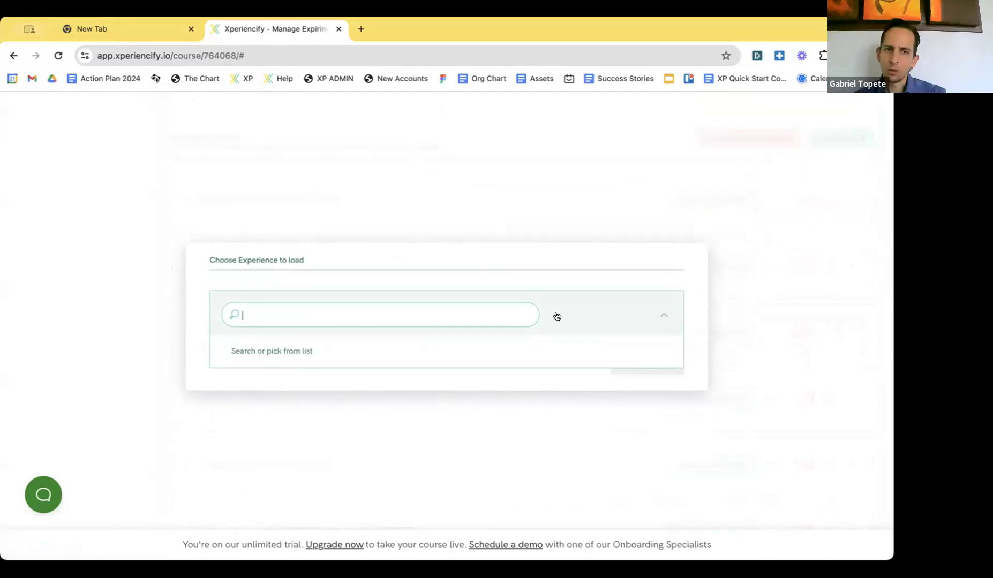
{"action": "left_click", "coordinate": [696, 269]}
{"action": "left_click", "coordinate": [756, 280]}
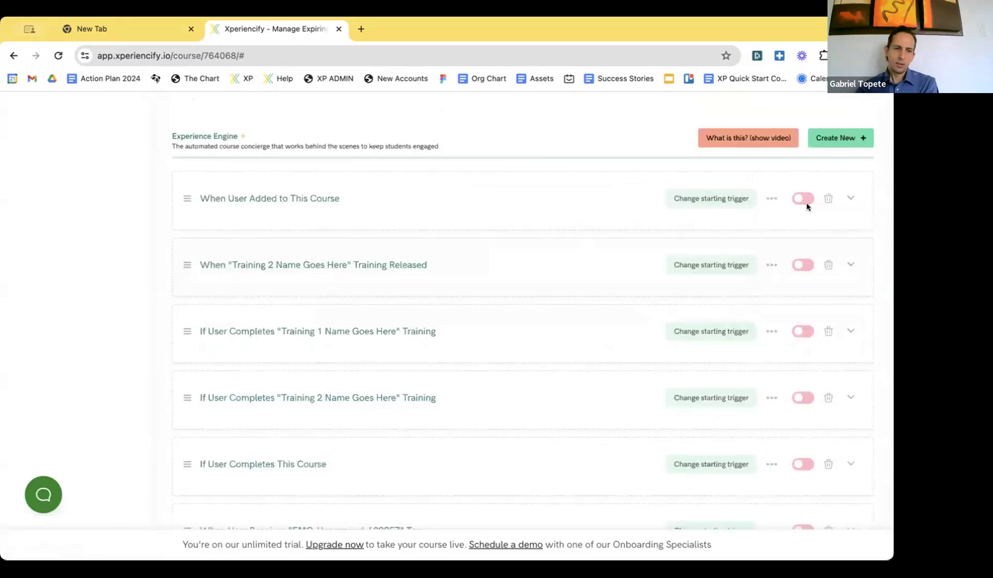
Browse the ready-made experiences in the Playbook and close it without choosing one.
{"action": "left_click", "coordinate": [837, 137]}
{"action": "left_click", "coordinate": [822, 194]}
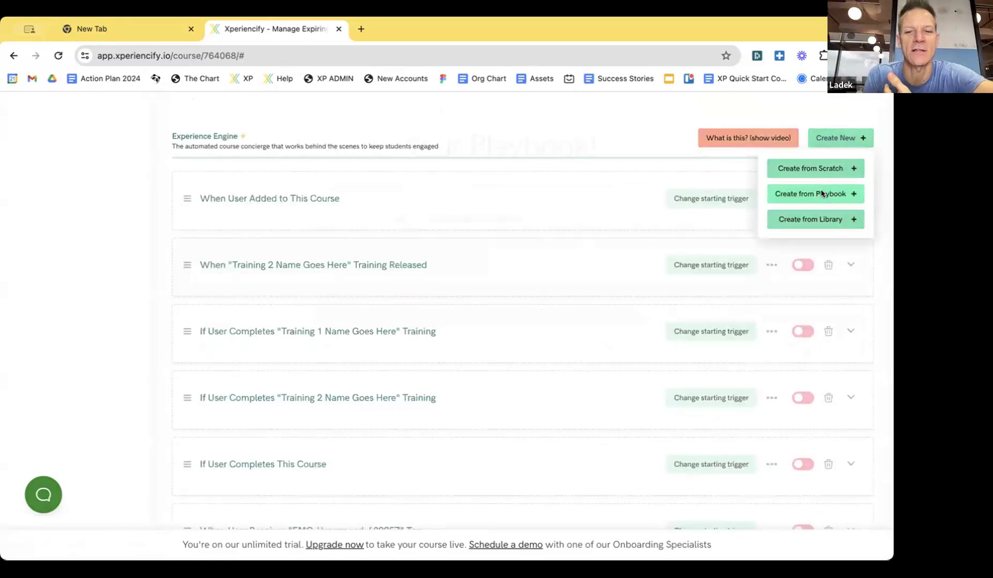
{"action": "scroll", "coordinate": [538, 208], "scroll_direction": "down", "scroll_amount": 7}
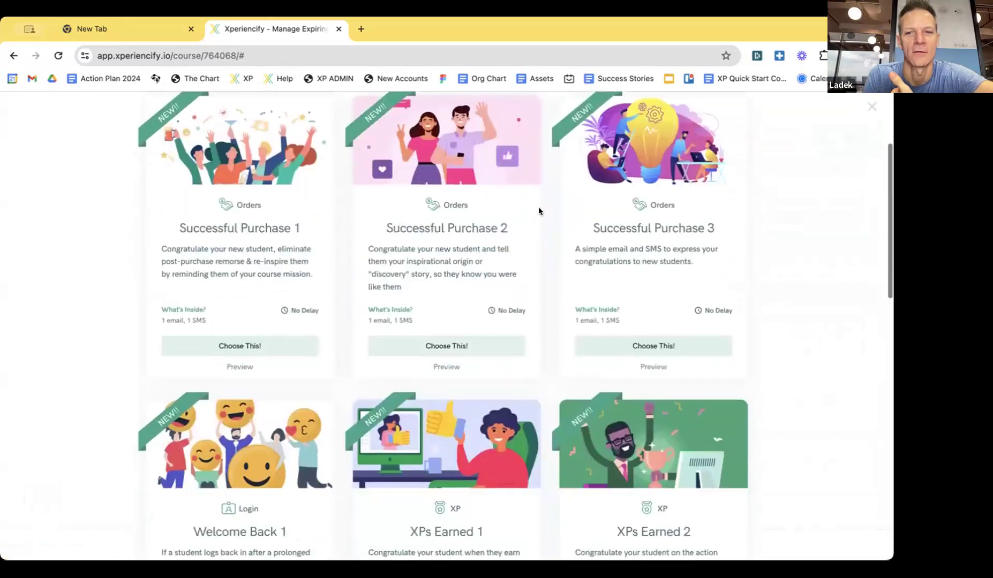
{"action": "scroll", "coordinate": [539, 206], "scroll_direction": "down", "scroll_amount": 8}
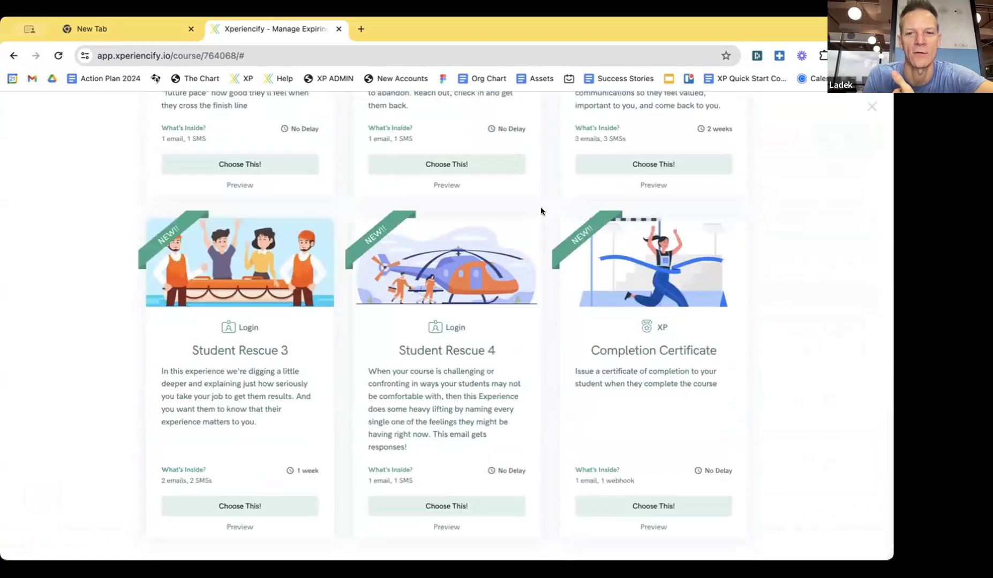
{"action": "left_click", "coordinate": [872, 106]}
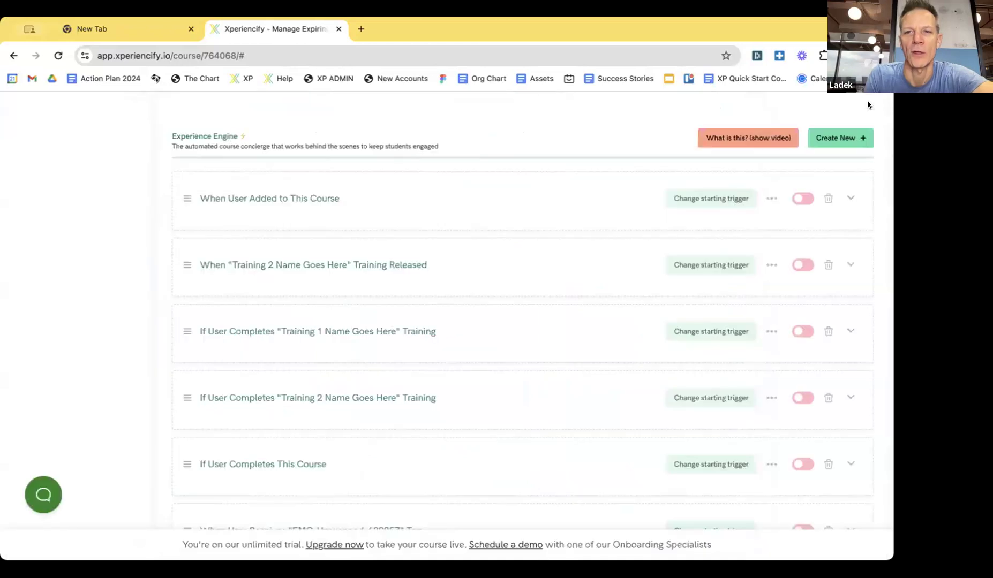
Start a new experience from scratch in the Experience Engine with Training Released as its starting trigger.
{"action": "left_click", "coordinate": [851, 140]}
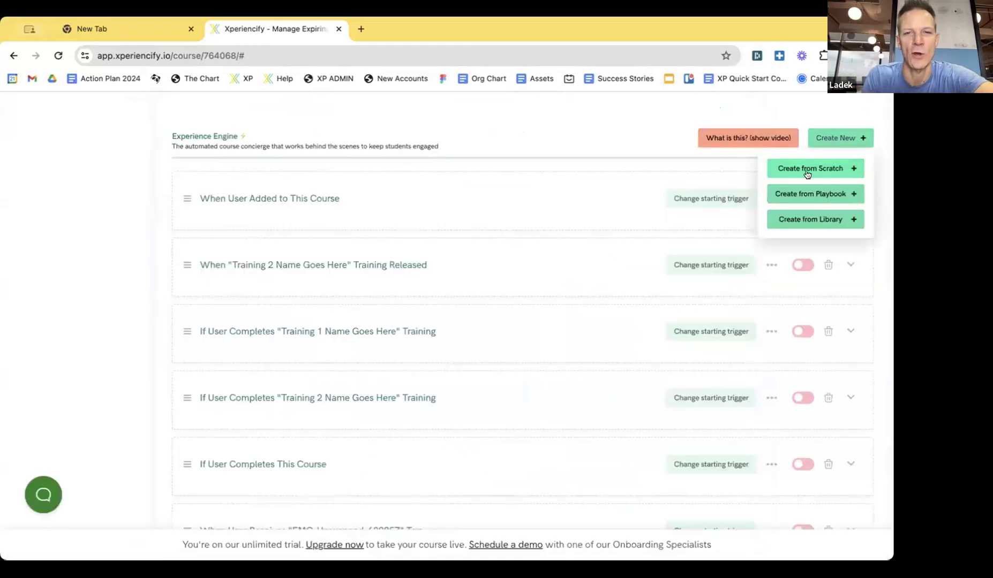
{"action": "left_click", "coordinate": [808, 170]}
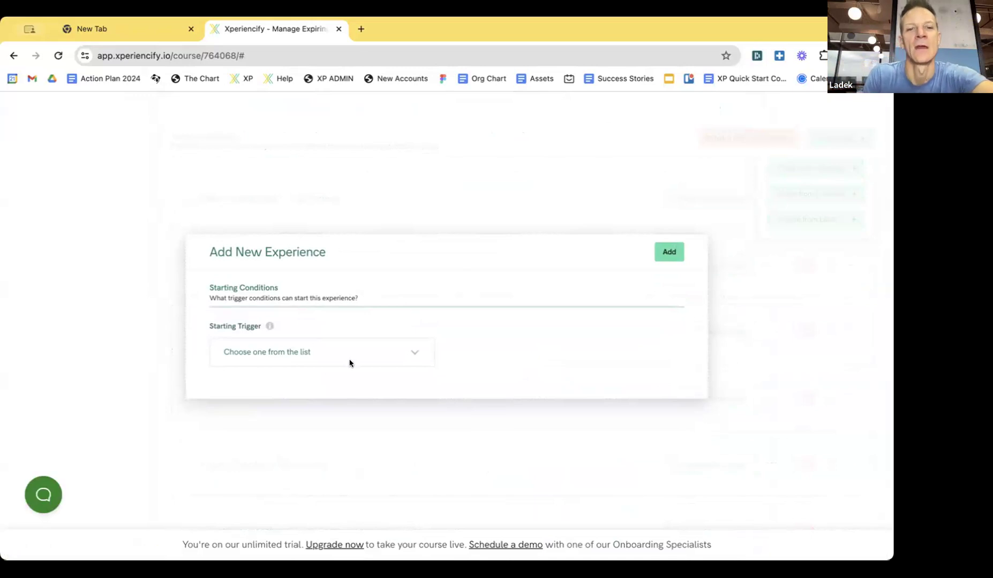
{"action": "left_click", "coordinate": [320, 355]}
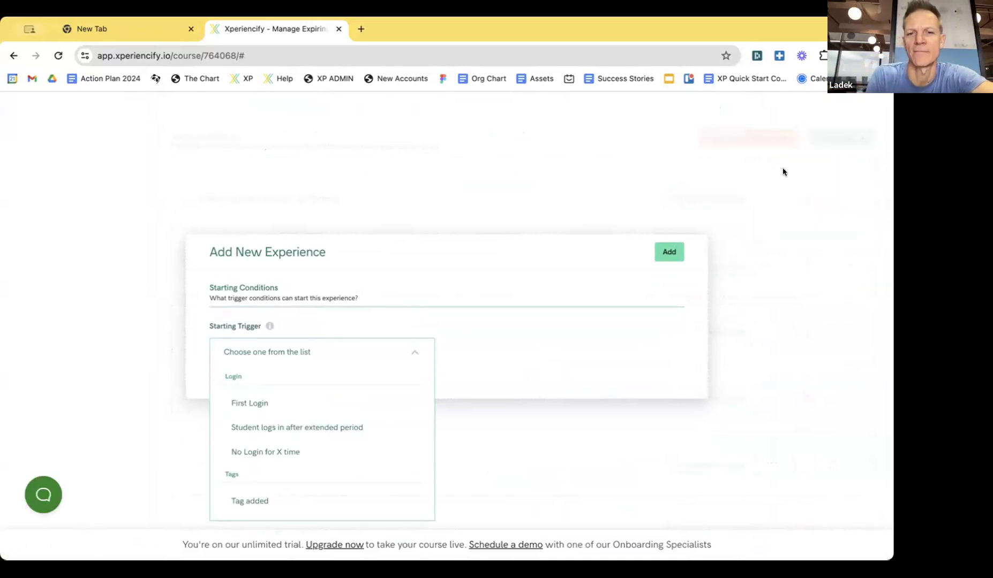
{"action": "scroll", "coordinate": [294, 400], "scroll_direction": "down", "scroll_amount": 3}
{"action": "scroll", "coordinate": [295, 401], "scroll_direction": "down", "scroll_amount": 2}
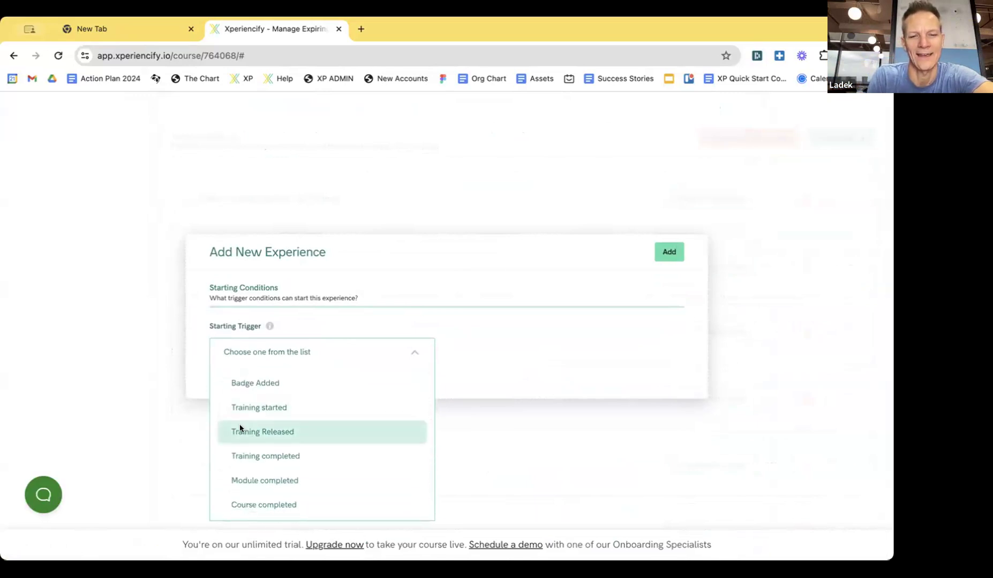
{"action": "scroll", "coordinate": [263, 433], "scroll_direction": "up", "scroll_amount": 3}
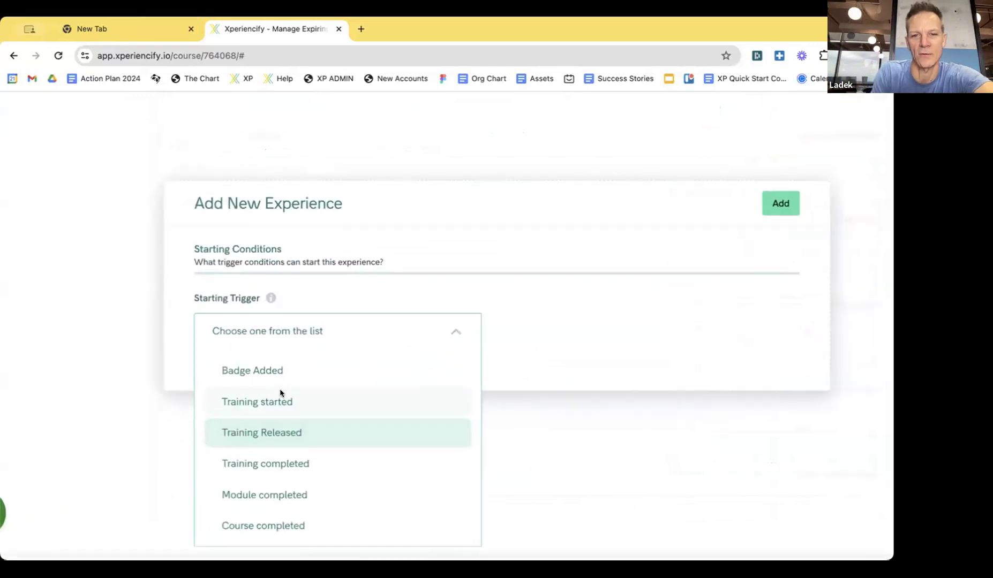
{"action": "scroll", "coordinate": [321, 424], "scroll_direction": "up", "scroll_amount": 3}
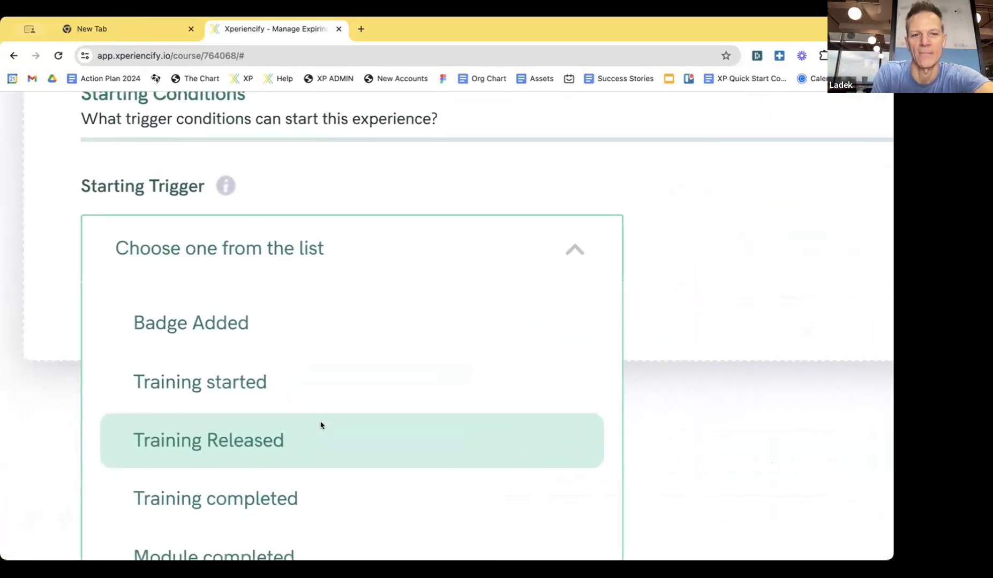
{"action": "left_click", "coordinate": [228, 442]}
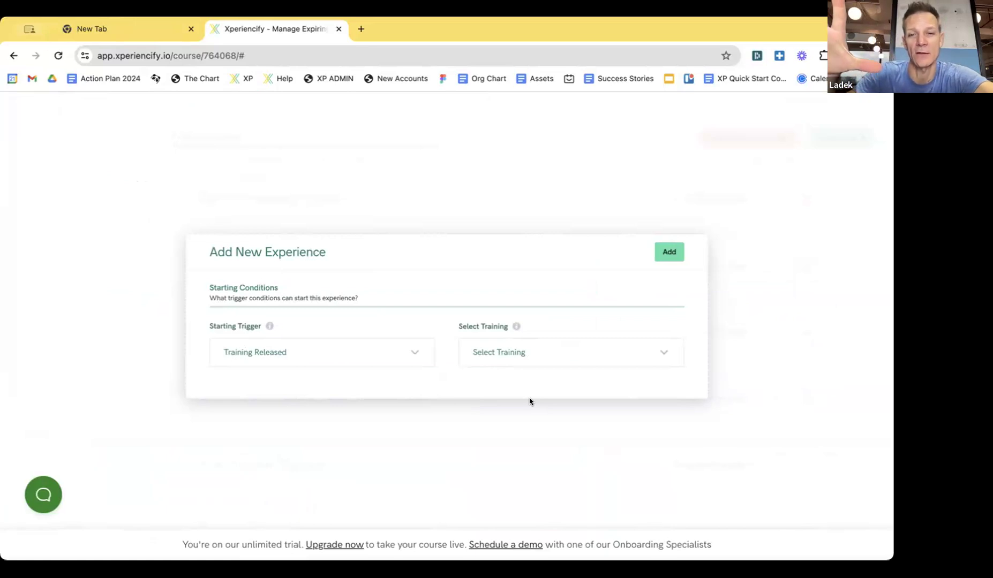
Select "Training 3 Name Goes Here" as the trigger's training and add the experience.
{"action": "left_click", "coordinate": [563, 344]}
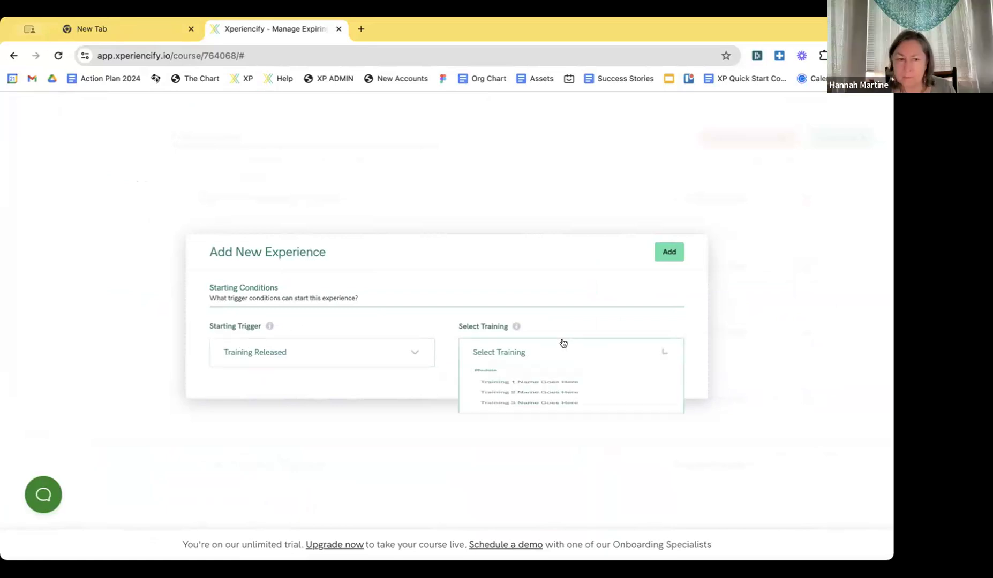
{"action": "left_click", "coordinate": [503, 453]}
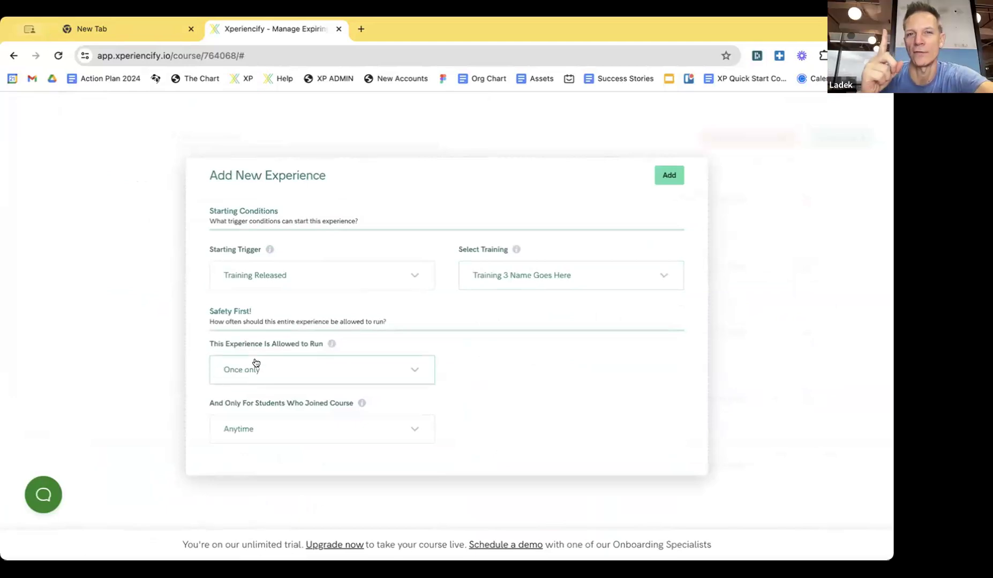
{"action": "left_click", "coordinate": [668, 177]}
Expand the Training 3 release experience and its all-students path, and start a Send Email action as its first action.
{"action": "scroll", "coordinate": [485, 293], "scroll_direction": "down", "scroll_amount": 5}
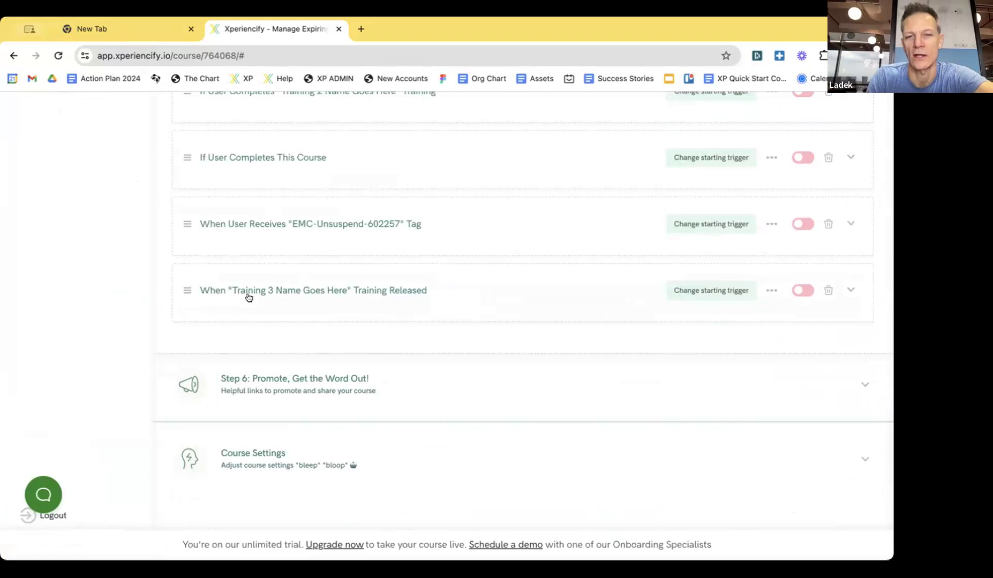
{"action": "left_click", "coordinate": [378, 292]}
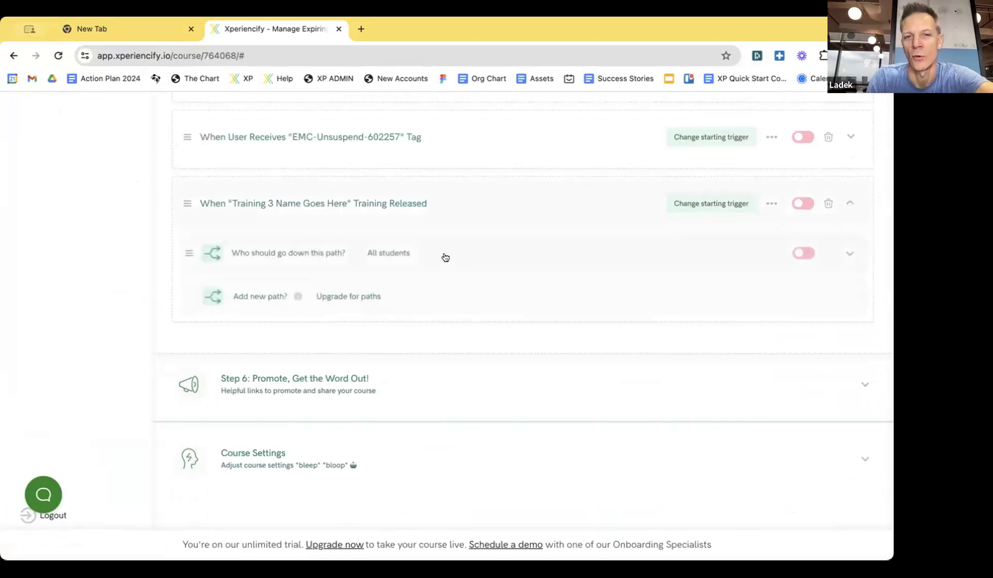
{"action": "left_click", "coordinate": [289, 251]}
{"action": "scroll", "coordinate": [392, 173], "scroll_direction": "up", "scroll_amount": 2}
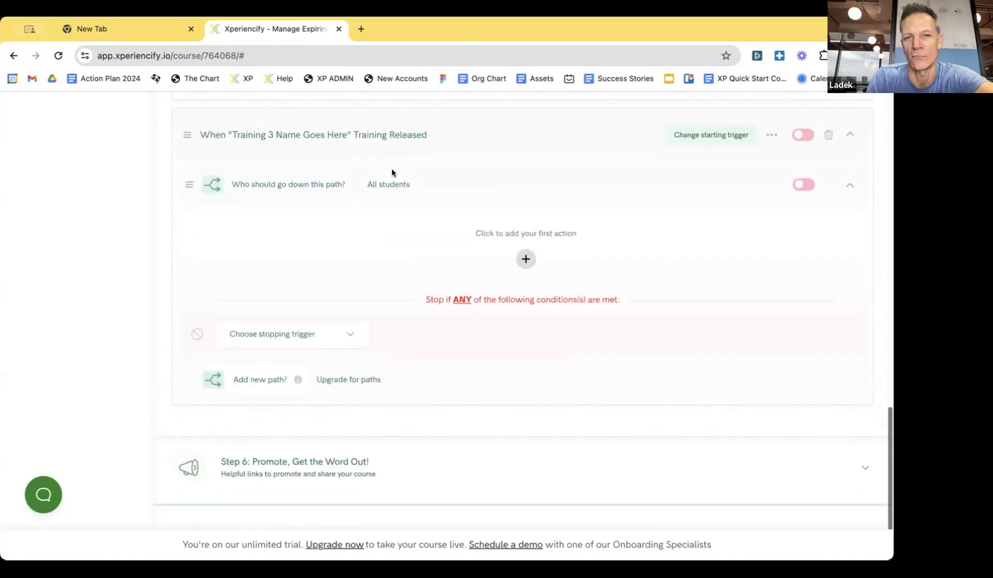
{"action": "left_click", "coordinate": [526, 259]}
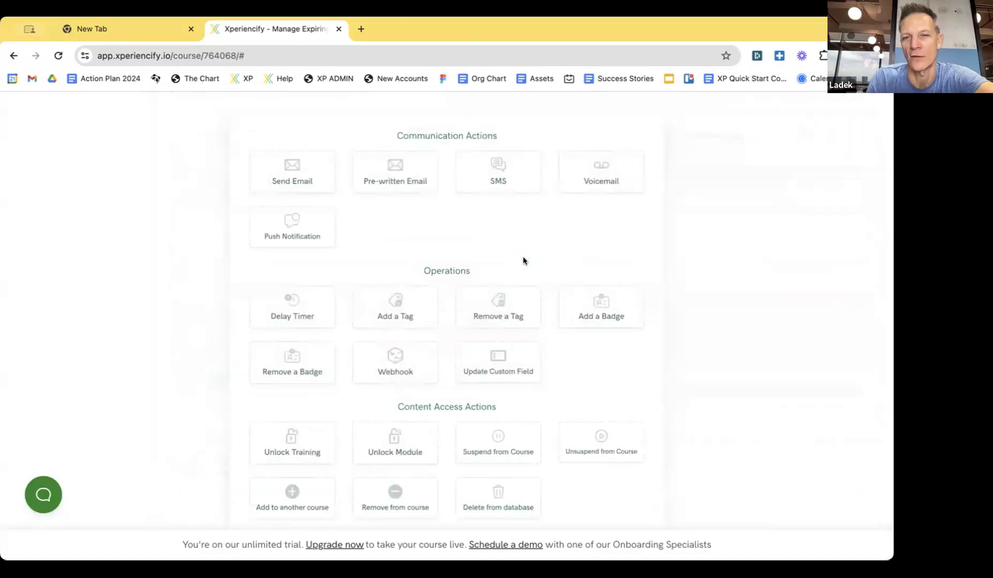
{"action": "left_click", "coordinate": [286, 178]}
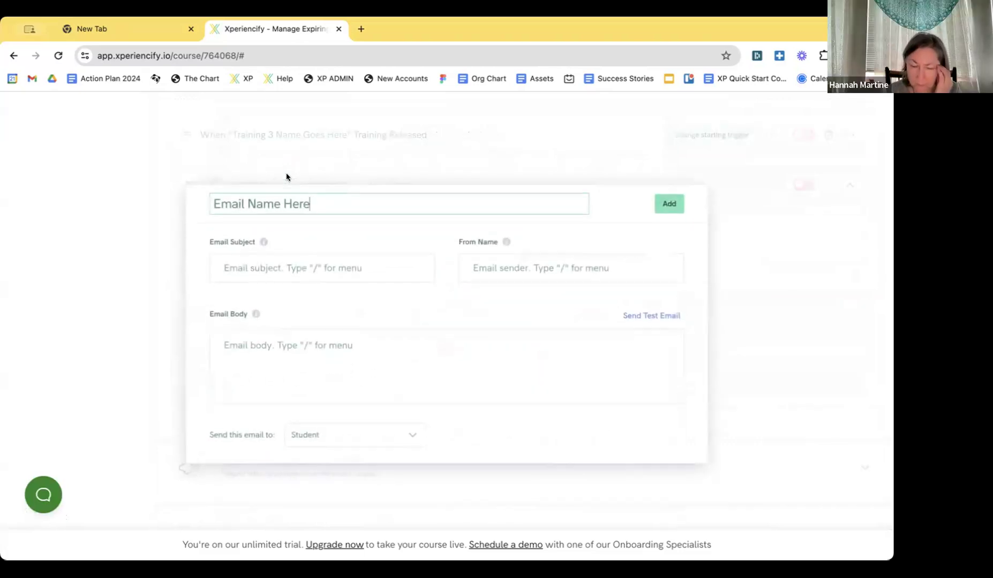
Name the new email "training 3 is now available".
{"action": "triple_click", "coordinate": [323, 194]}
{"action": "type", "text": "trainings"}
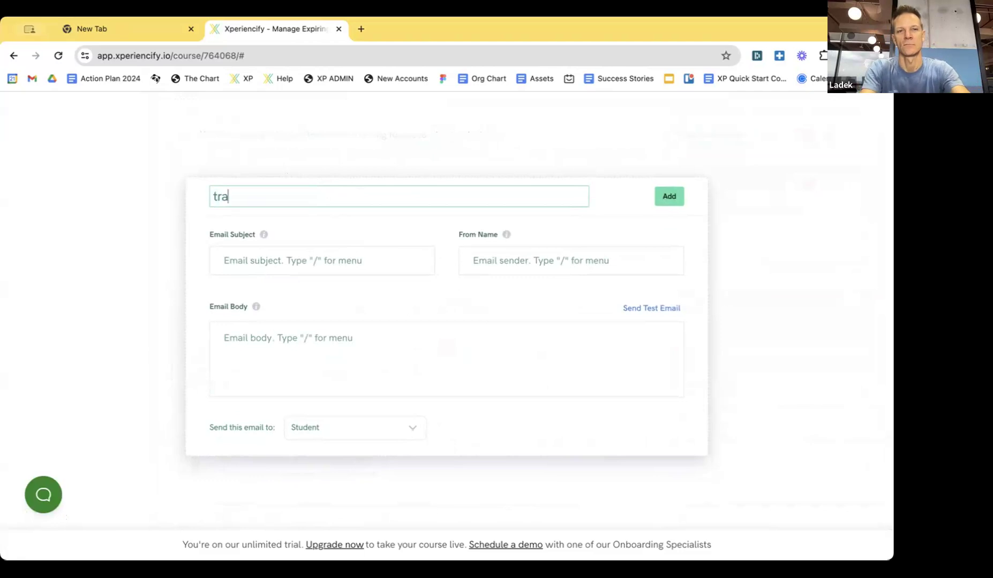
{"action": "key", "text": "BackSpace"}
{"action": "type", "text": "3 "}
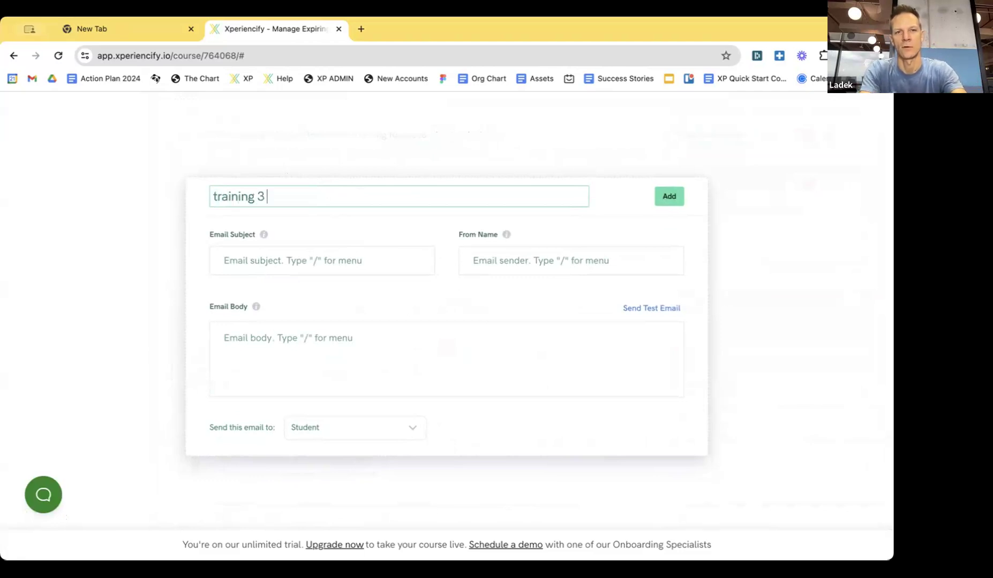
{"action": "type", "text": "is now available"}
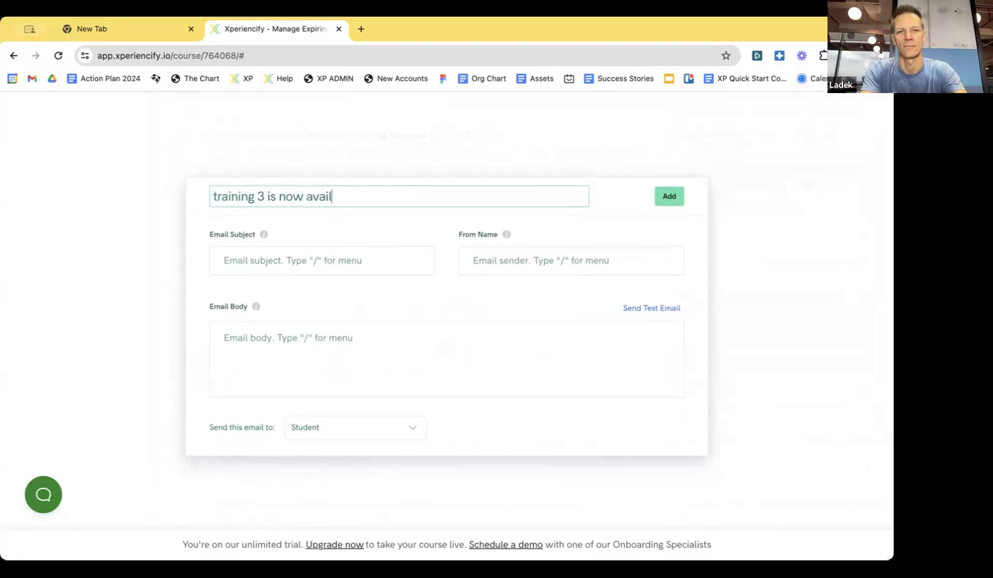
Reuse the email's name "training 3 is now available" as its subject.
{"action": "left_click", "coordinate": [335, 253]}
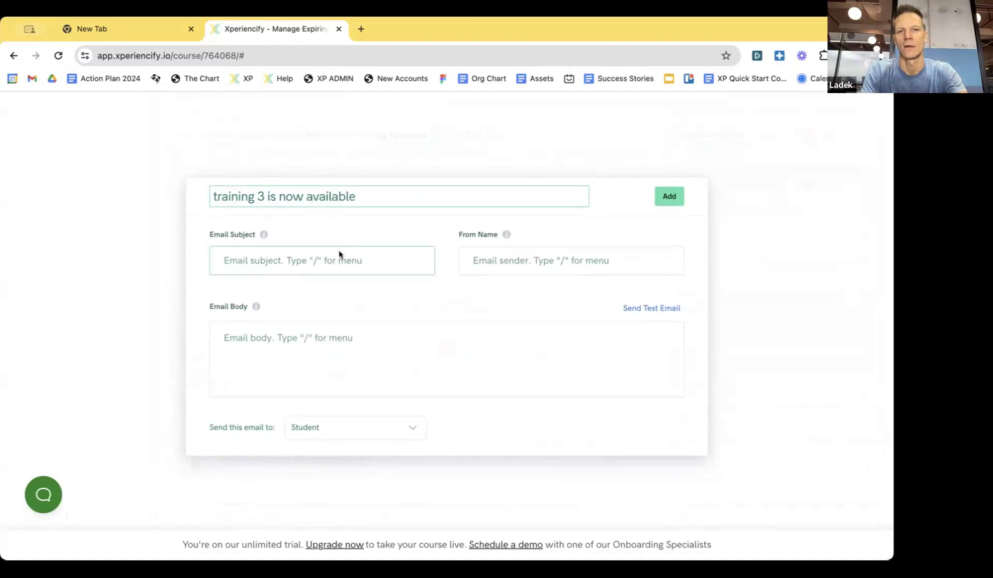
{"action": "left_click", "coordinate": [299, 196]}
{"action": "key", "text": "ctrl+c"}
{"action": "left_click", "coordinate": [299, 248]}
{"action": "key", "text": "ctrl+v"}
Write "Hi student - come learn!" as the email body and add the email to the path.
{"action": "left_click", "coordinate": [335, 340]}
{"action": "type", "text": "Hi stu"}
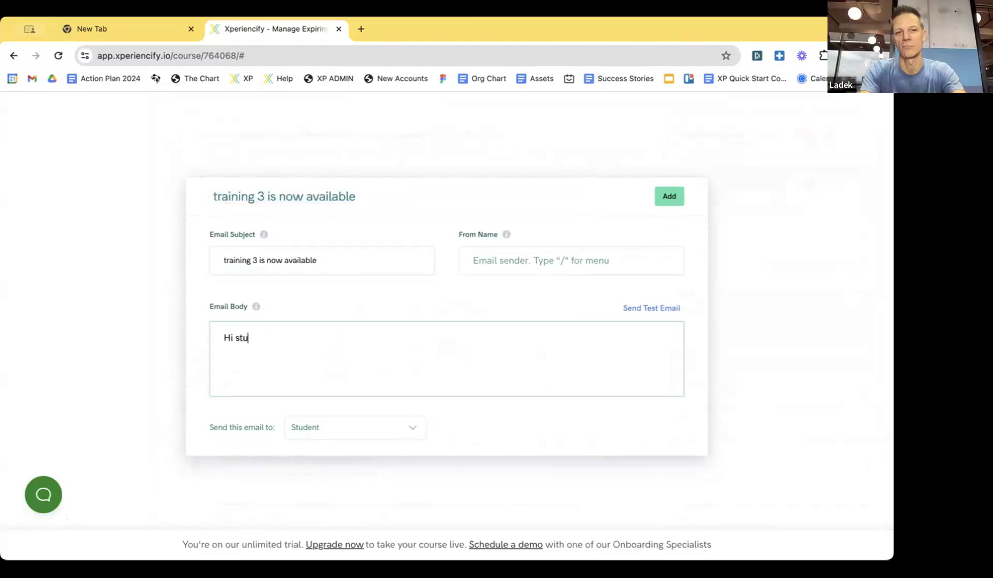
{"action": "type", "text": "dent - come learn!"}
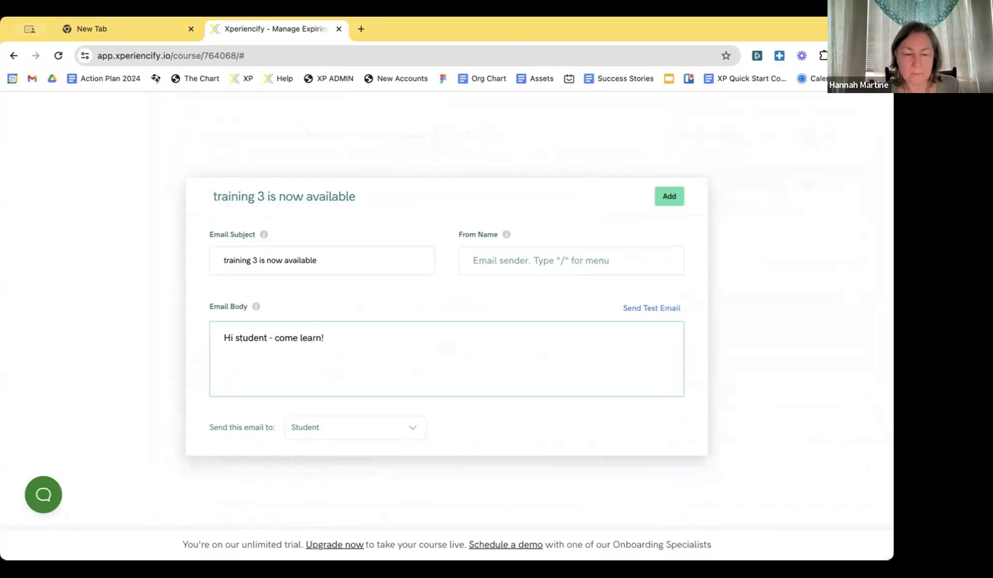
{"action": "left_click", "coordinate": [710, 197]}
{"action": "left_click", "coordinate": [670, 196]}
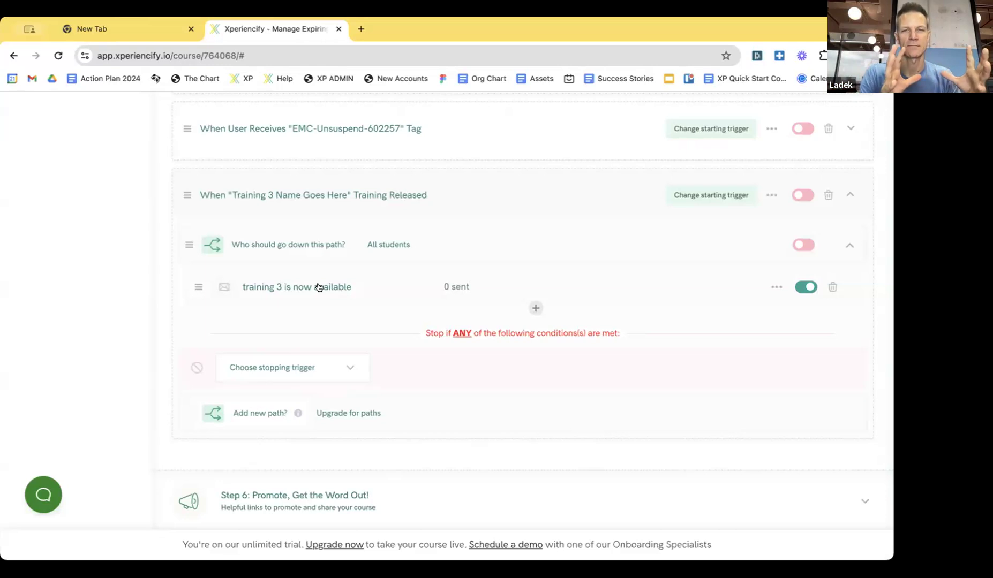
Open the course's Step 3: Add Course Content section and expand Module 1 to show its trainings.
{"action": "left_click", "coordinate": [186, 194]}
{"action": "scroll", "coordinate": [384, 257], "scroll_direction": "up", "scroll_amount": 3}
{"action": "scroll", "coordinate": [384, 258], "scroll_direction": "up", "scroll_amount": 15}
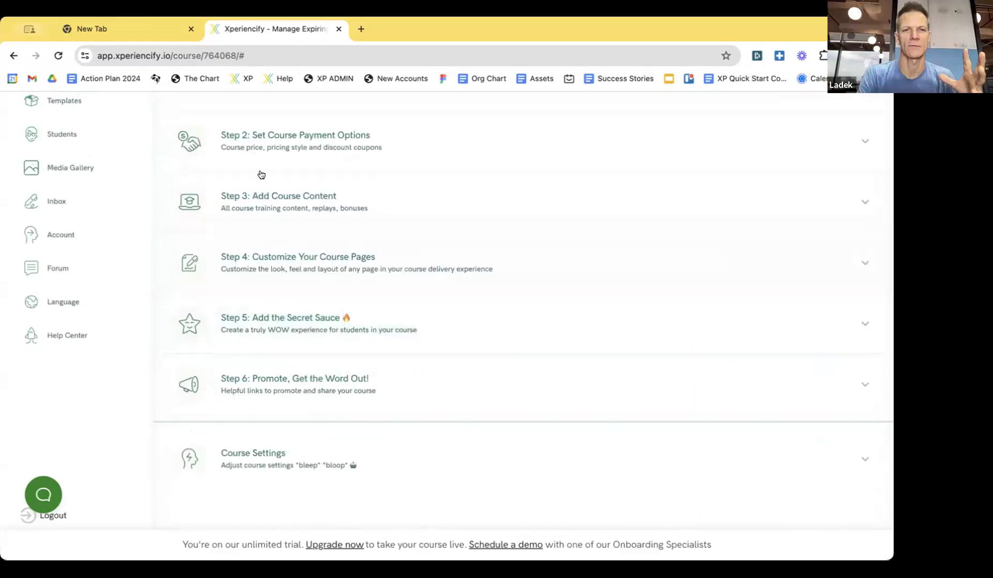
{"action": "left_click", "coordinate": [288, 199]}
{"action": "scroll", "coordinate": [427, 208], "scroll_direction": "down", "scroll_amount": 2}
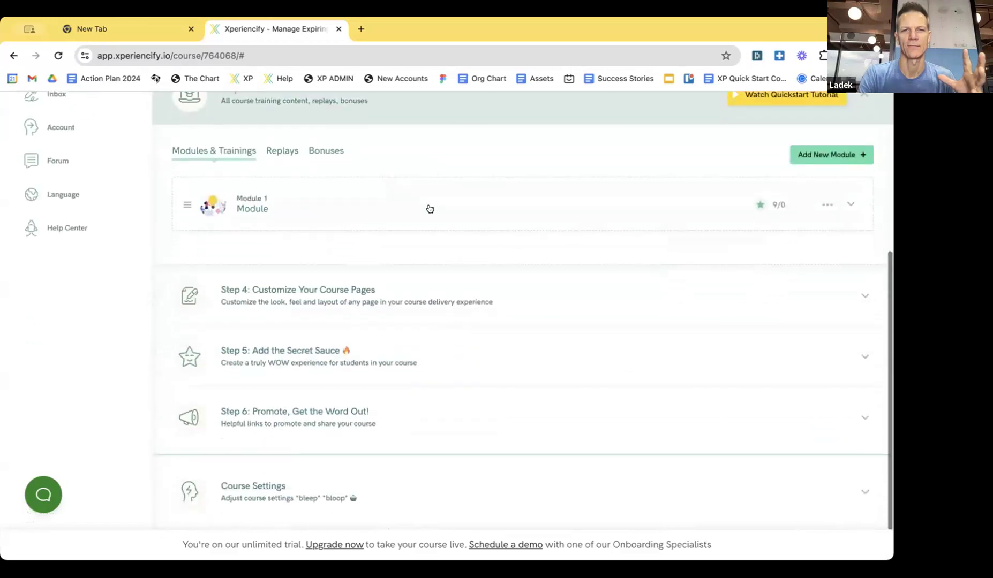
{"action": "left_click", "coordinate": [241, 203]}
{"action": "scroll", "coordinate": [405, 211], "scroll_direction": "down", "scroll_amount": 2}
{"action": "scroll", "coordinate": [405, 211], "scroll_direction": "up", "scroll_amount": 1}
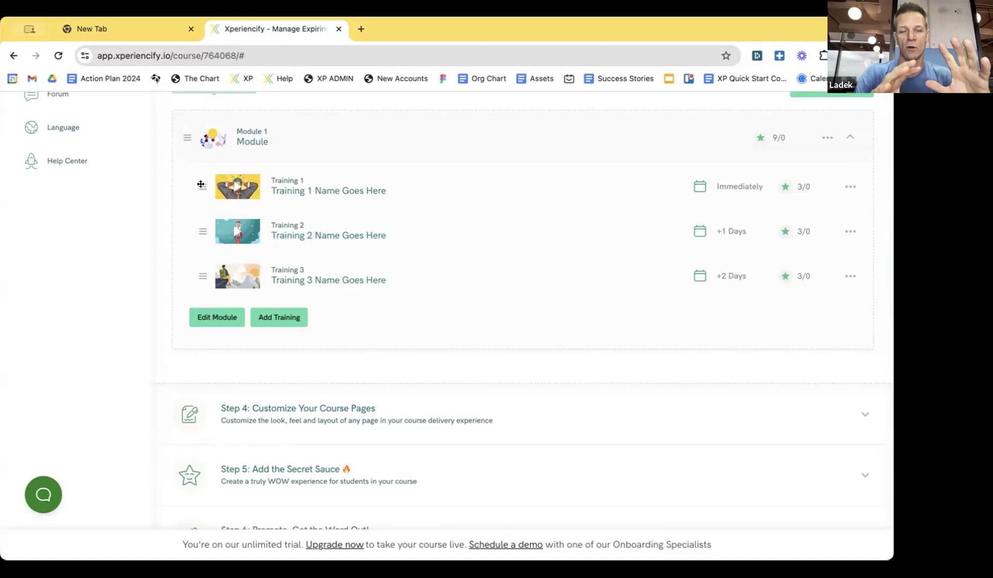
Examine the order and release timing of the three trainings in Module 1.
{"action": "scroll", "coordinate": [200, 192], "scroll_direction": "up", "scroll_amount": 1}
{"action": "left_click_drag", "start_coordinate": [201, 186], "coordinate": [202, 254]}
{"action": "scroll", "coordinate": [200, 196], "scroll_direction": "up", "scroll_amount": 1}
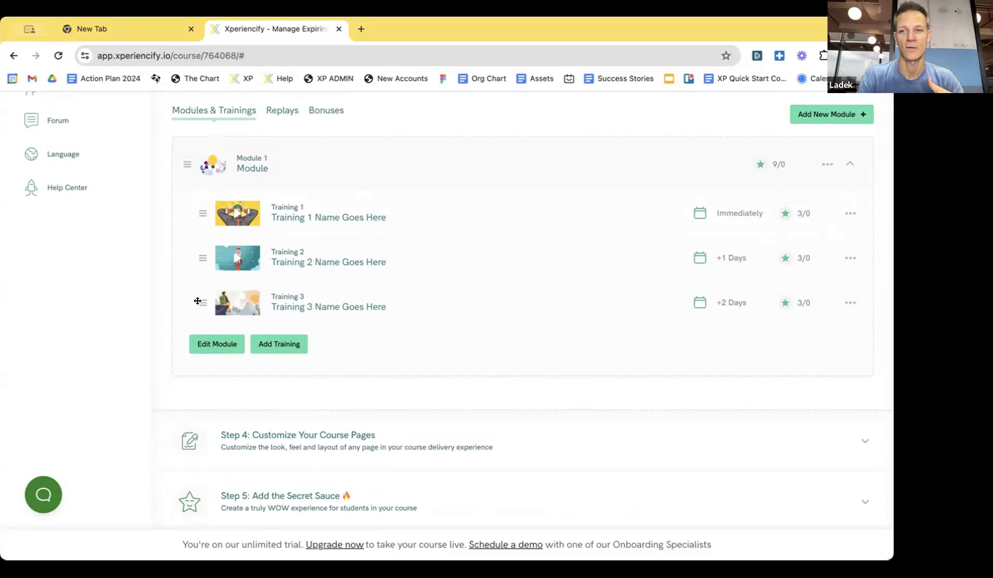
{"action": "scroll", "coordinate": [372, 326], "scroll_direction": "down", "scroll_amount": 2}
{"action": "scroll", "coordinate": [372, 325], "scroll_direction": "up", "scroll_amount": 1}
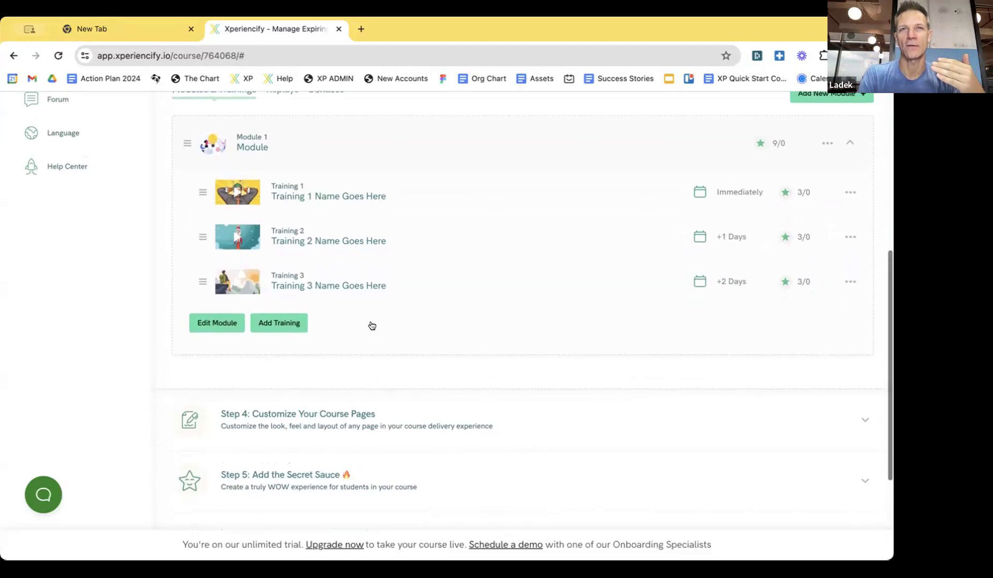
{"action": "scroll", "coordinate": [372, 326], "scroll_direction": "down", "scroll_amount": 1}
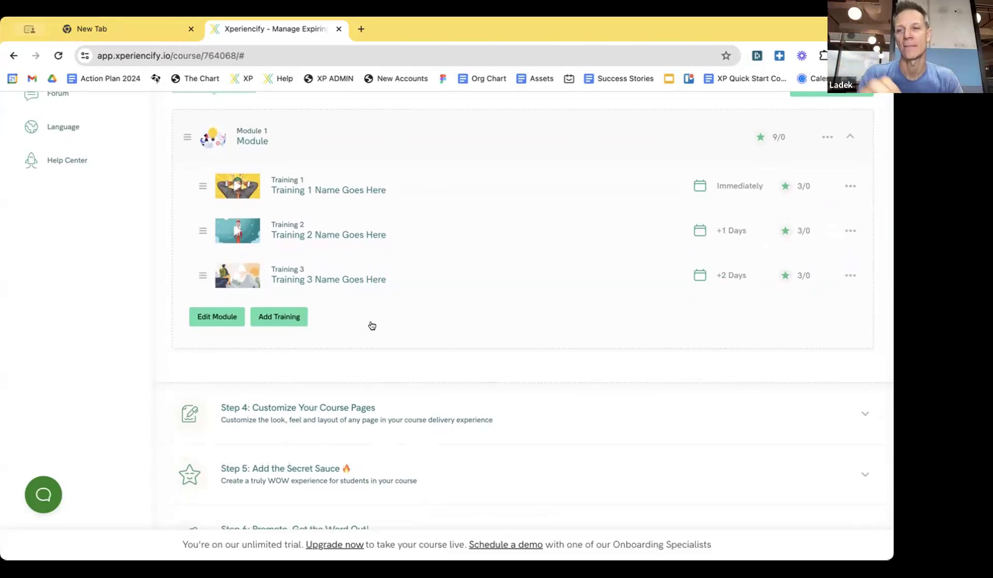
{"action": "scroll", "coordinate": [375, 286], "scroll_direction": "up", "scroll_amount": 1}
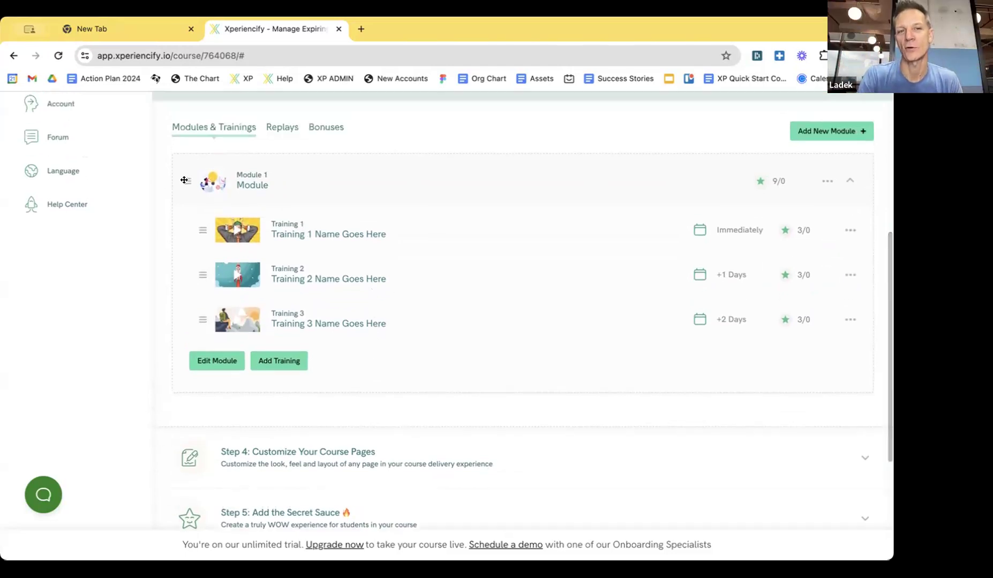
Collapse Module 1 and reopen Step 5: Add the Secret Sauce to review the Experience Engine list.
{"action": "left_click", "coordinate": [256, 207]}
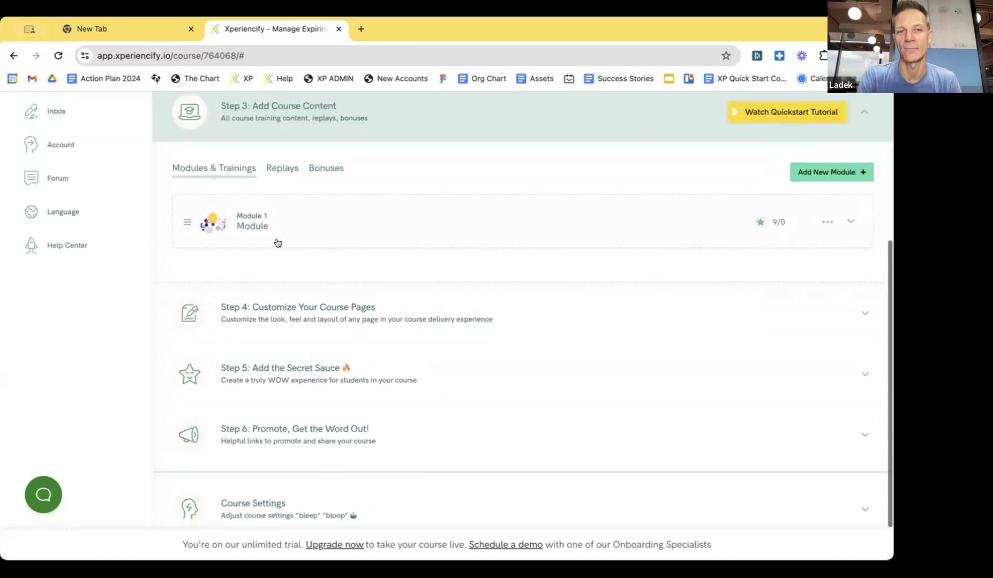
{"action": "scroll", "coordinate": [268, 273], "scroll_direction": "down", "scroll_amount": 1}
{"action": "left_click", "coordinate": [284, 319]}
{"action": "scroll", "coordinate": [297, 307], "scroll_direction": "down", "scroll_amount": 8}
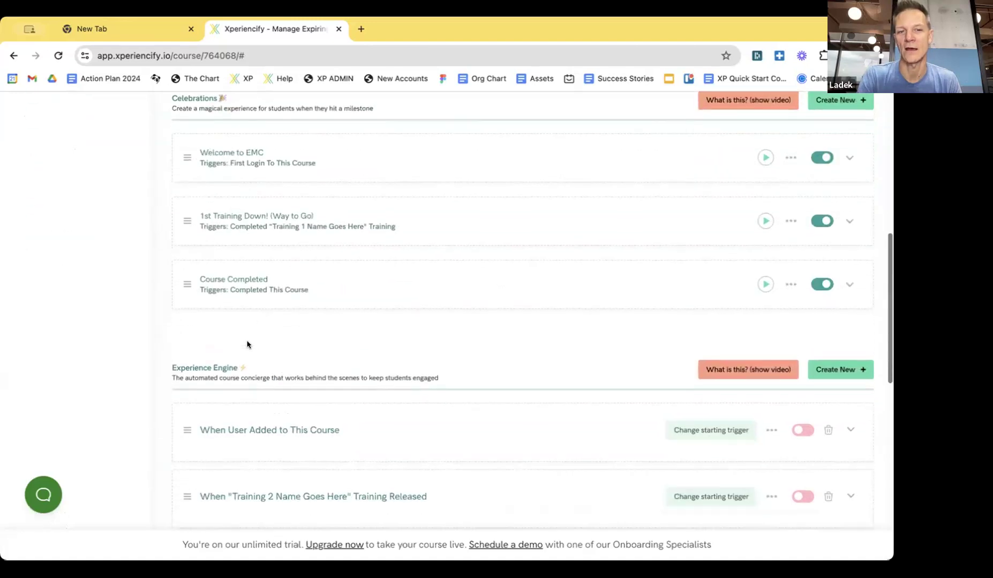
{"action": "scroll", "coordinate": [226, 326], "scroll_direction": "up", "scroll_amount": 1}
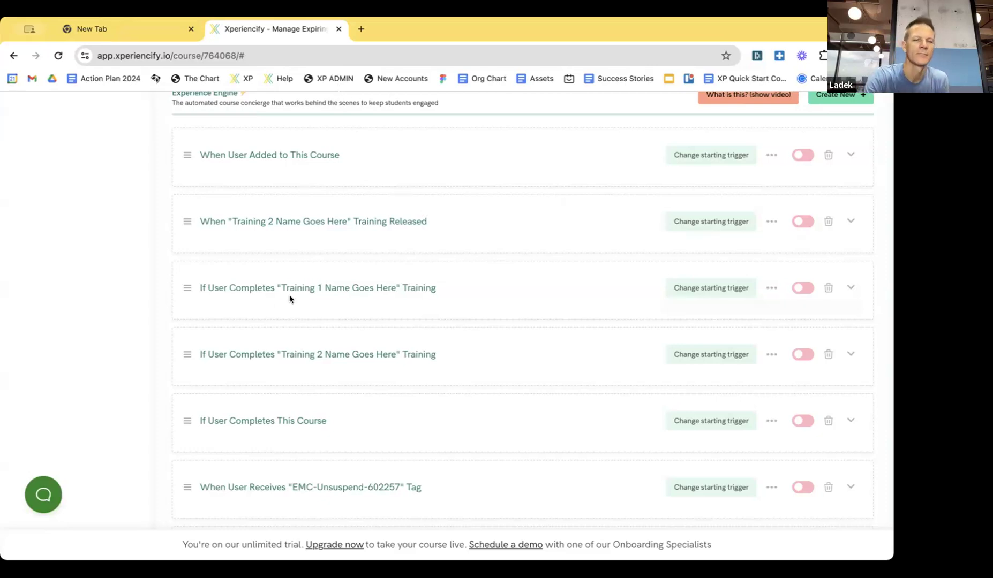
Leave the Expiring Mini-Course and view the list of unpublished courses.
{"action": "scroll", "coordinate": [289, 298], "scroll_direction": "up", "scroll_amount": 5}
{"action": "scroll", "coordinate": [289, 299], "scroll_direction": "up", "scroll_amount": 10}
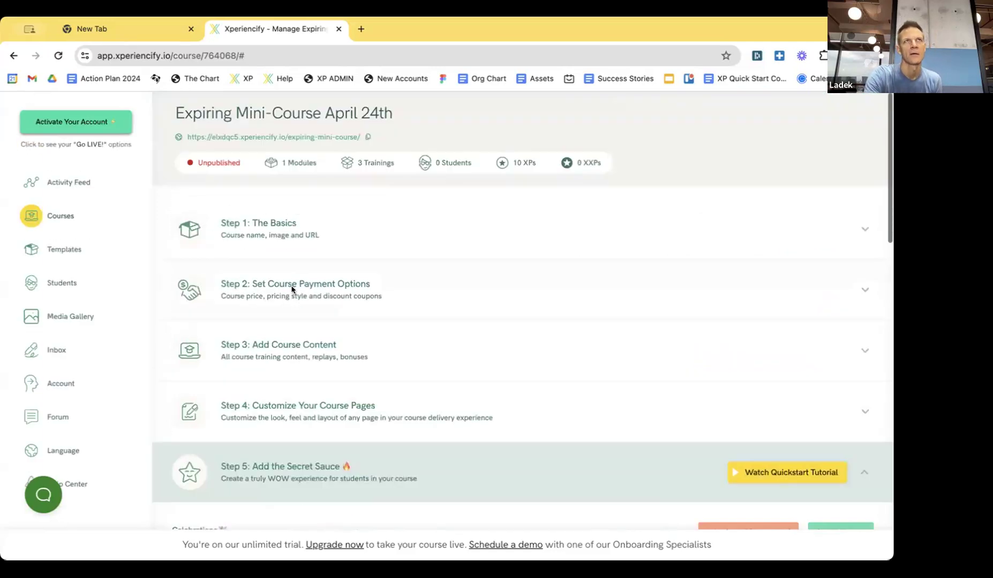
{"action": "left_click", "coordinate": [56, 217]}
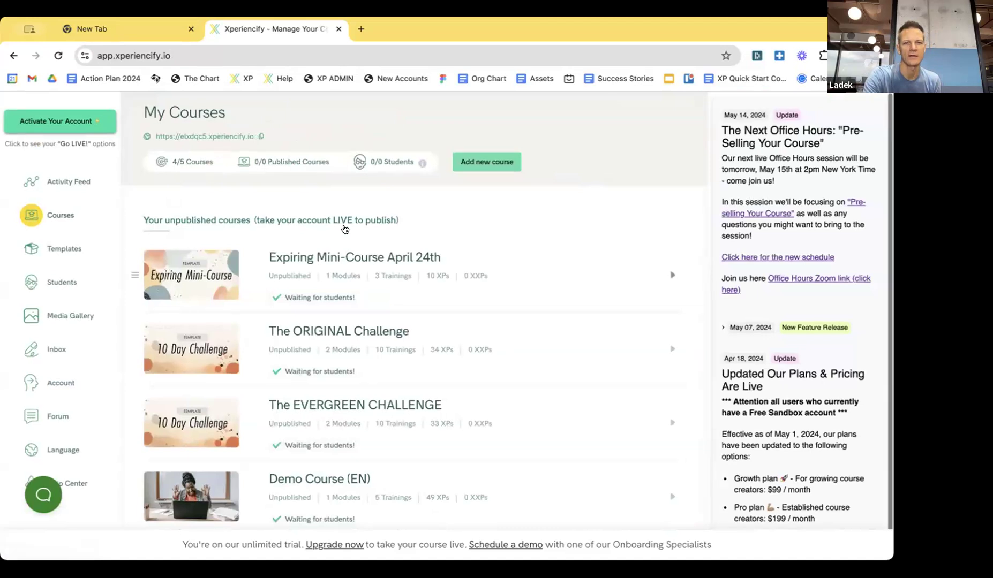
{"action": "scroll", "coordinate": [322, 229], "scroll_direction": "down", "scroll_amount": 1}
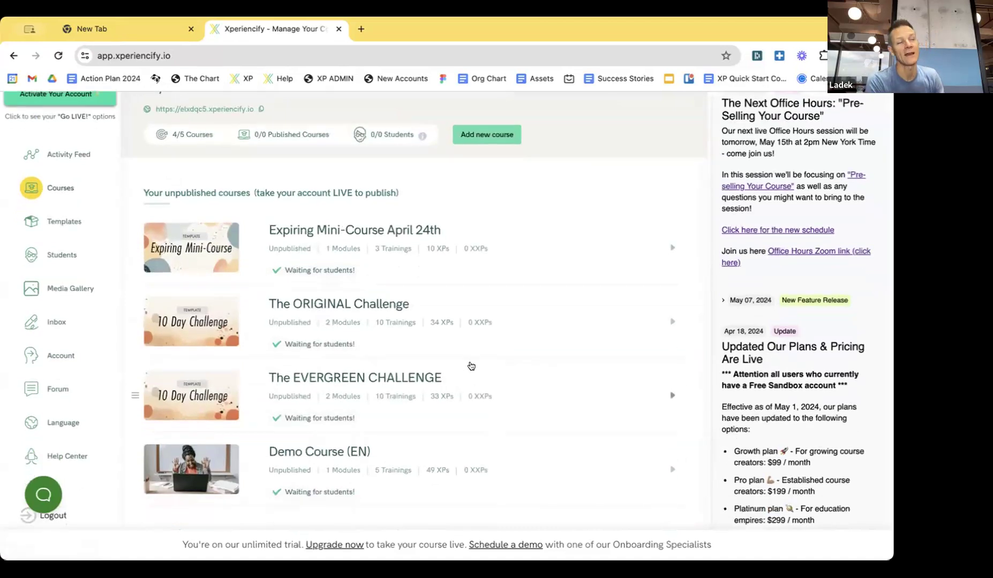
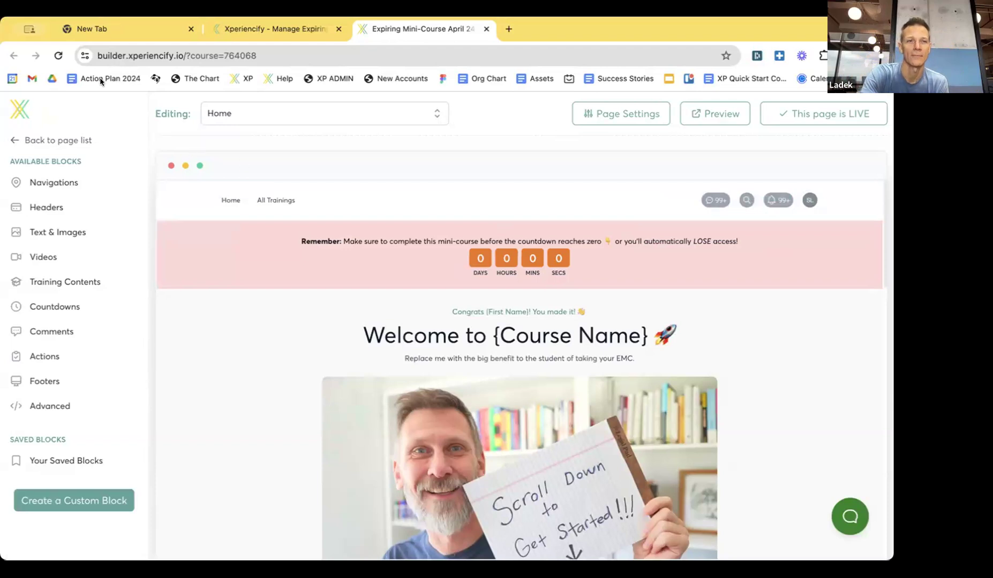
Close the Expiring Mini-Course page builder, return to the course list and open Demo Course (EN).
{"action": "left_click", "coordinate": [486, 29]}
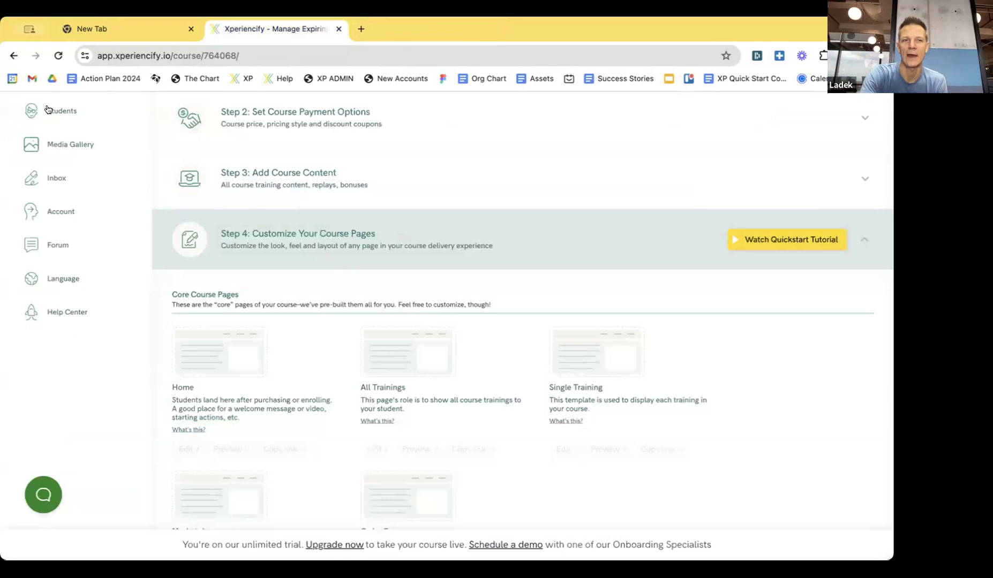
{"action": "scroll", "coordinate": [92, 204], "scroll_direction": "up", "scroll_amount": 3}
{"action": "left_click", "coordinate": [60, 212]}
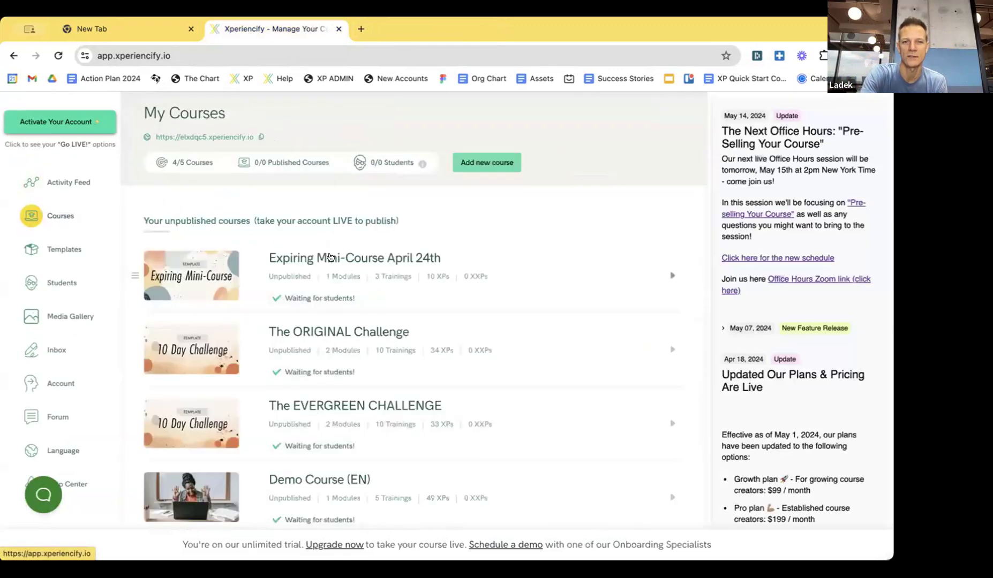
{"action": "scroll", "coordinate": [321, 323], "scroll_direction": "down", "scroll_amount": 1}
{"action": "left_click", "coordinate": [321, 454]}
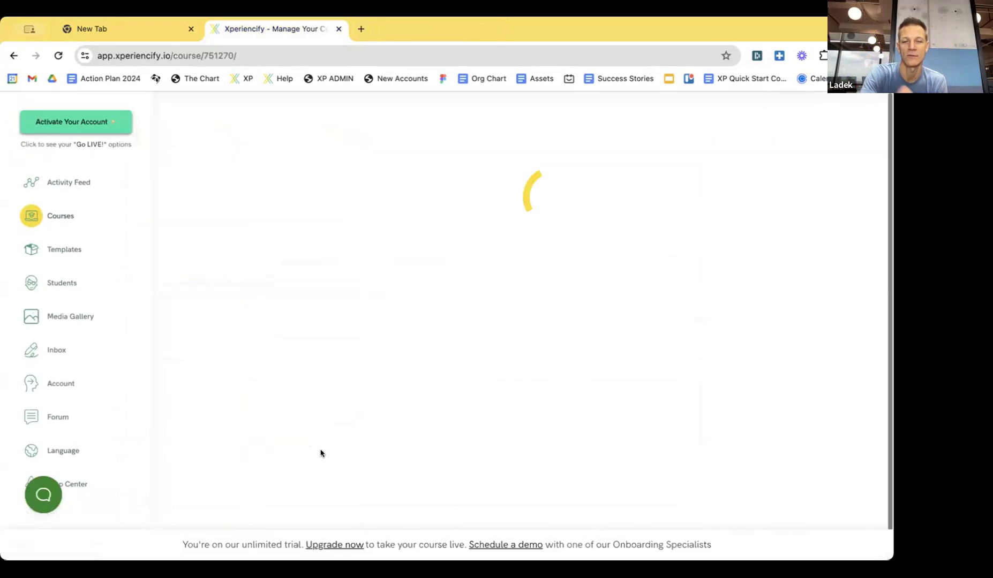
Expand Module 1 in Step 3: Add Course Content to review its trainings and release timing, and collapse the module again.
{"action": "scroll", "coordinate": [313, 277], "scroll_direction": "down", "scroll_amount": 2}
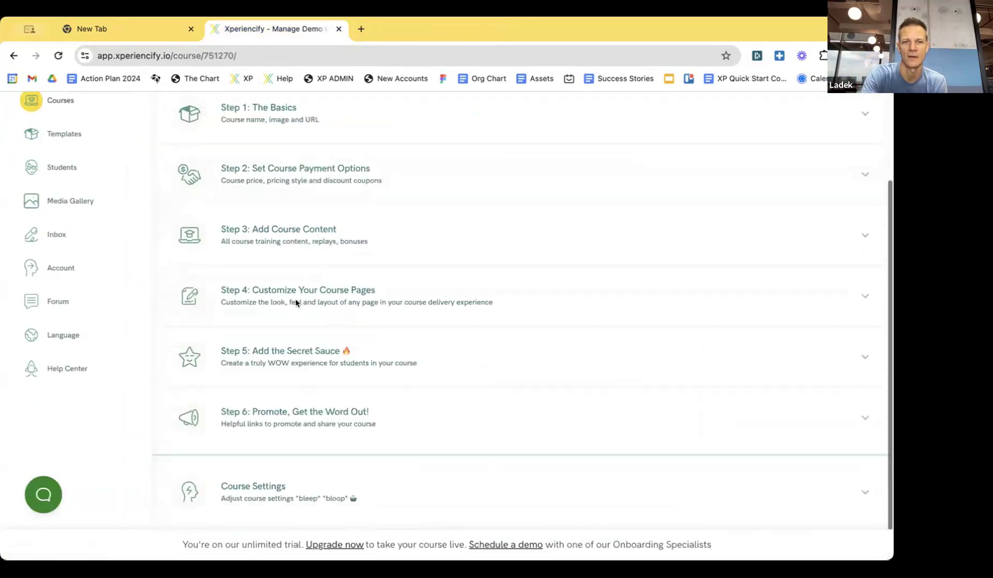
{"action": "scroll", "coordinate": [417, 308], "scroll_direction": "up", "scroll_amount": 3}
{"action": "scroll", "coordinate": [375, 299], "scroll_direction": "down", "scroll_amount": 2}
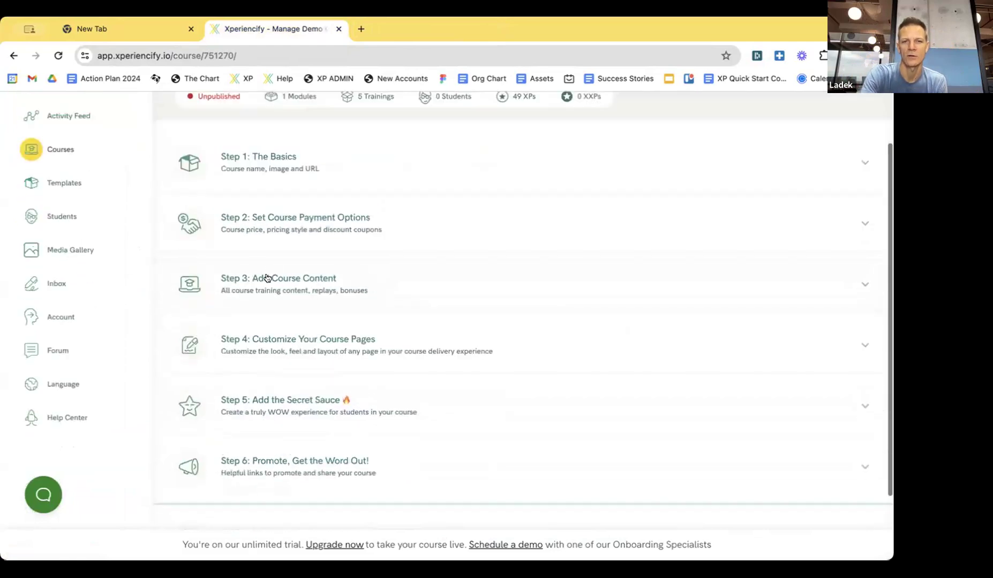
{"action": "left_click", "coordinate": [267, 278]}
{"action": "scroll", "coordinate": [289, 284], "scroll_direction": "down", "scroll_amount": 2}
{"action": "left_click", "coordinate": [332, 292]}
{"action": "scroll", "coordinate": [321, 241], "scroll_direction": "down", "scroll_amount": 3}
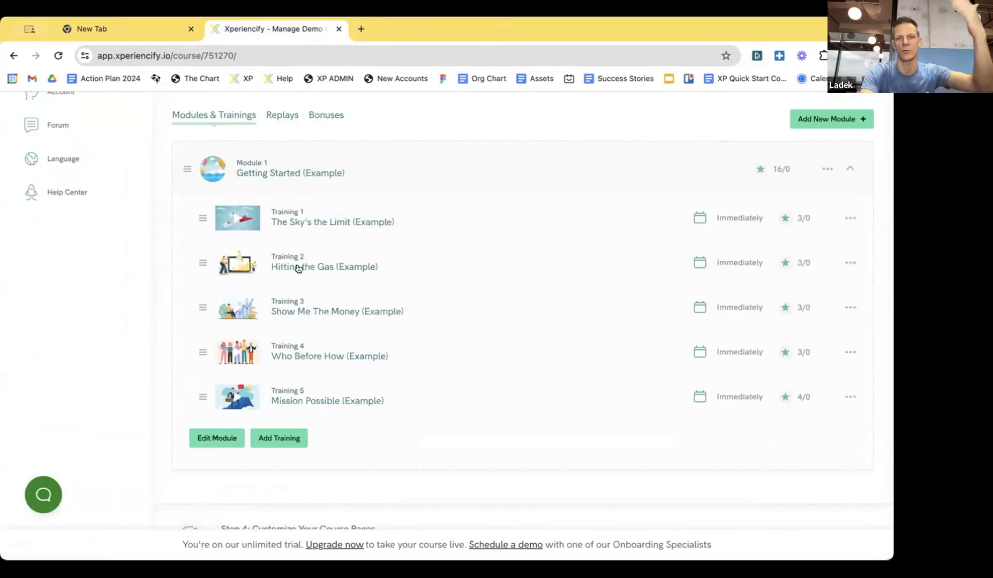
{"action": "scroll", "coordinate": [317, 403], "scroll_direction": "up", "scroll_amount": 1}
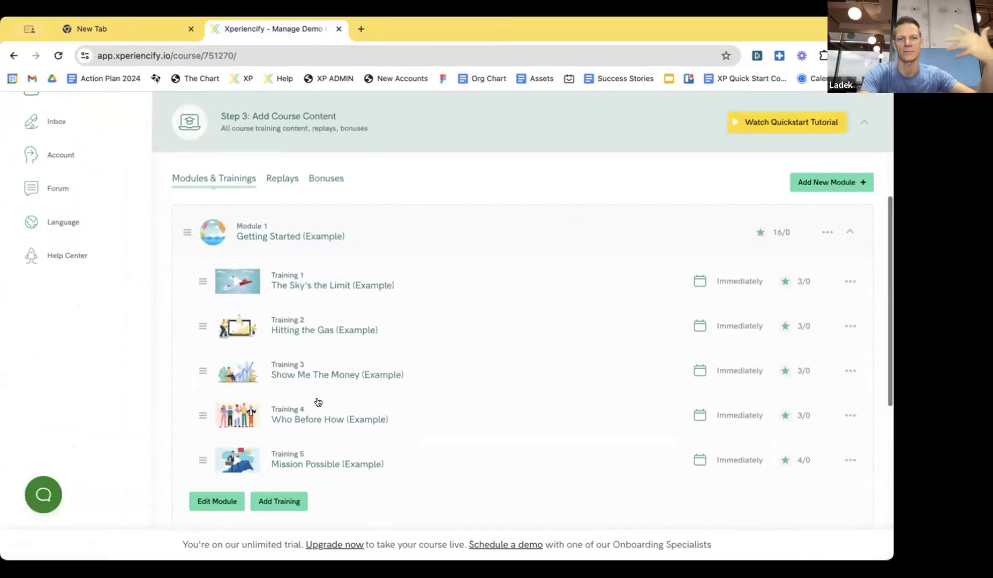
{"action": "left_click", "coordinate": [262, 231]}
Open the Demo Course's Home page in the page builder and delete its "Your Mission Ends In" countdown block.
{"action": "scroll", "coordinate": [310, 247], "scroll_direction": "down", "scroll_amount": 1}
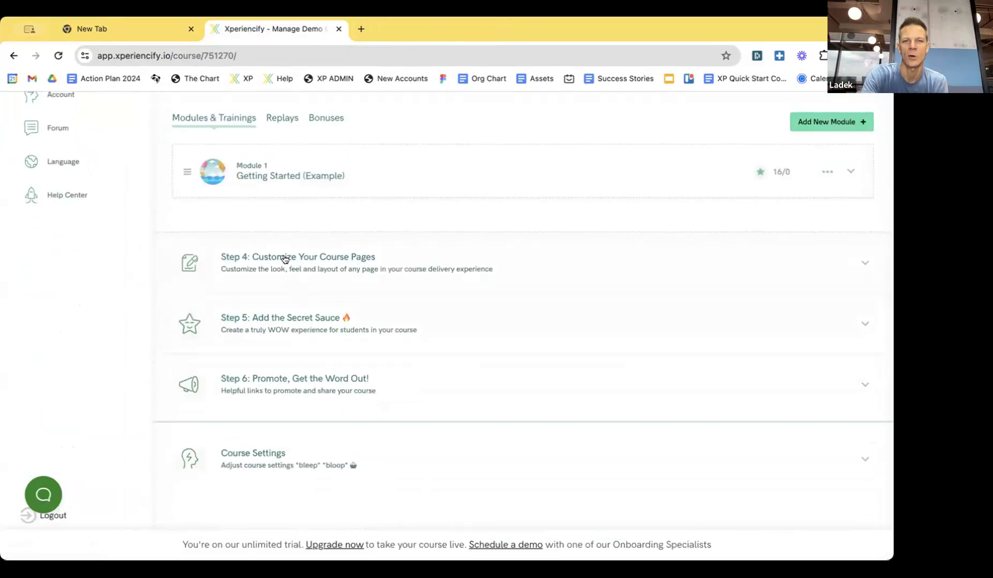
{"action": "left_click", "coordinate": [285, 260]}
{"action": "left_click", "coordinate": [182, 292]}
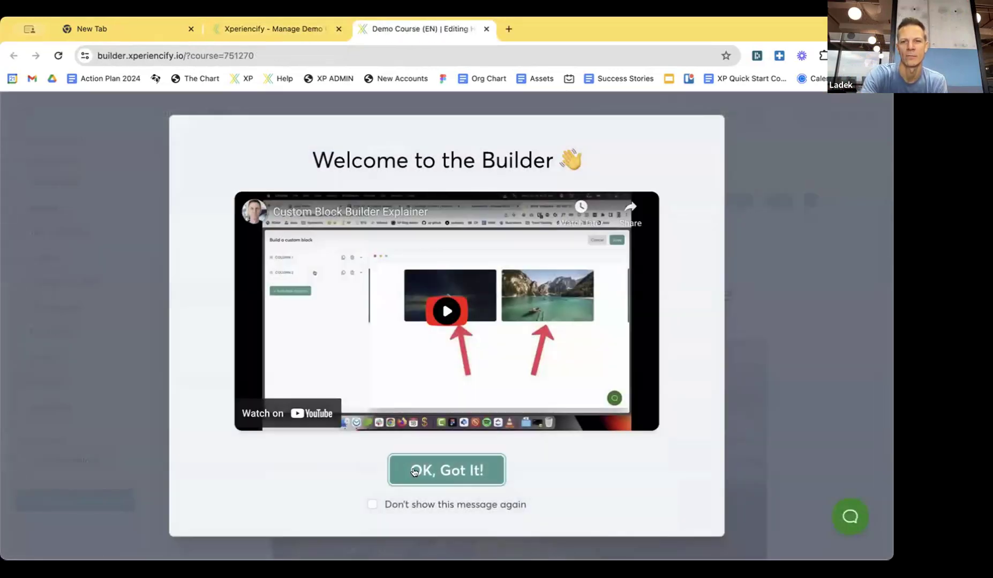
{"action": "left_click", "coordinate": [414, 471]}
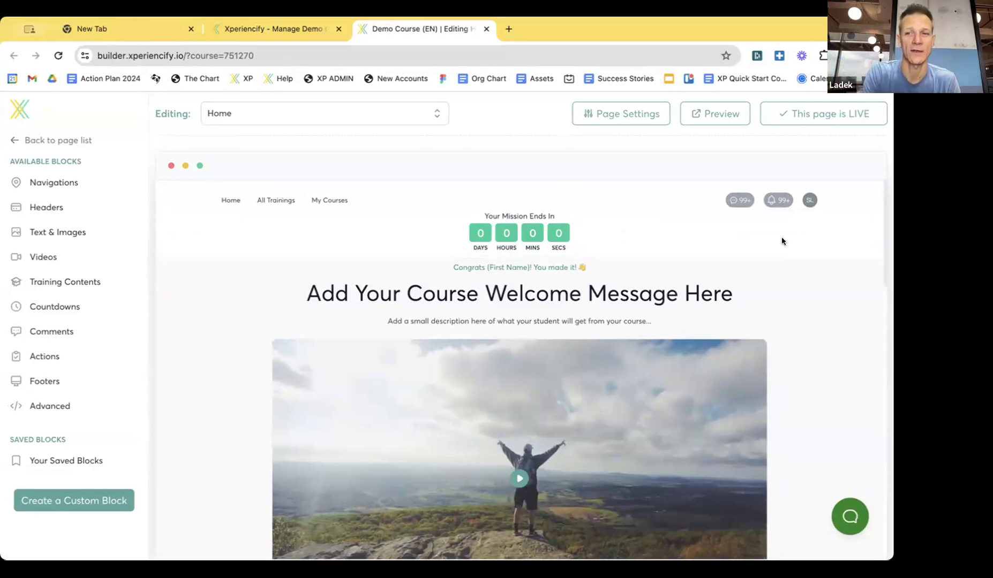
{"action": "left_click", "coordinate": [868, 218]}
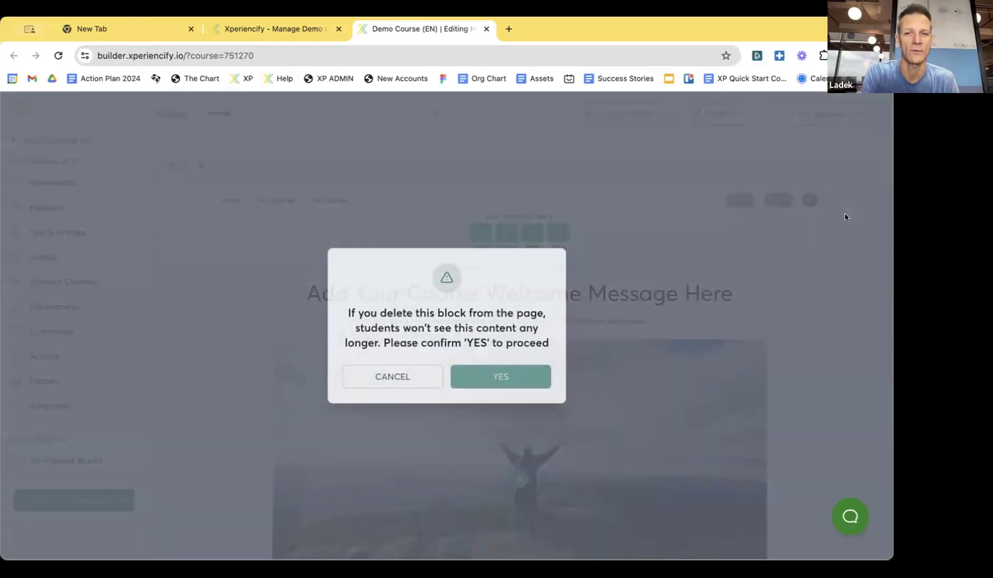
{"action": "left_click", "coordinate": [494, 385]}
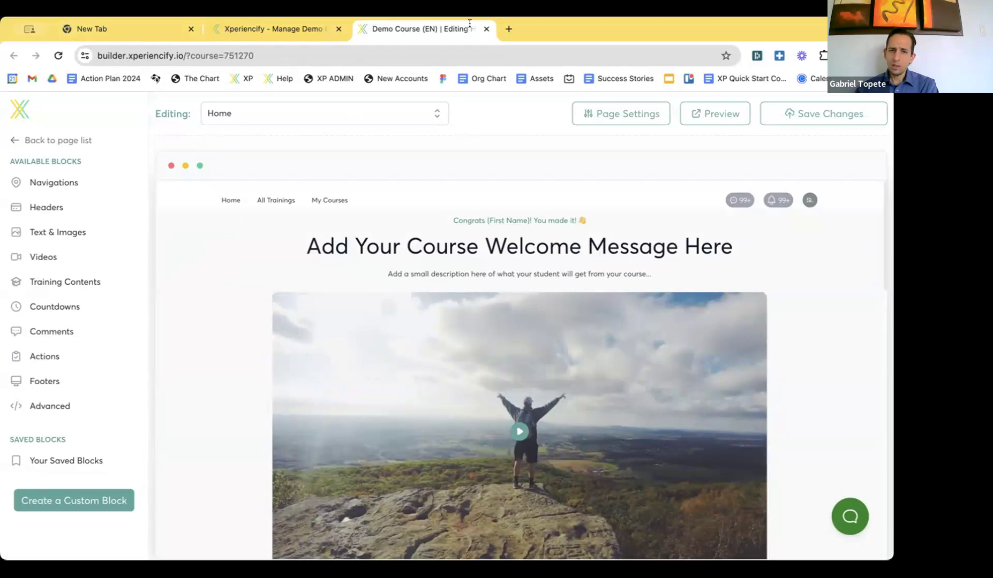
Leave the builder without saving and open Expiring Mini-Course April 24th from the course list.
{"action": "left_click", "coordinate": [485, 28]}
{"action": "scroll", "coordinate": [114, 199], "scroll_direction": "up", "scroll_amount": 6}
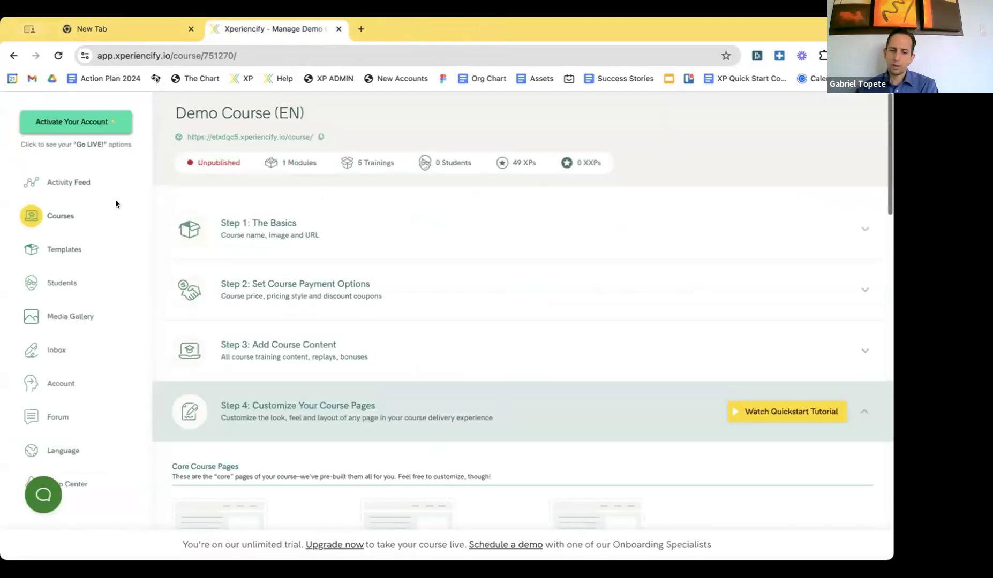
{"action": "left_click", "coordinate": [61, 216]}
{"action": "scroll", "coordinate": [328, 237], "scroll_direction": "down", "scroll_amount": 1}
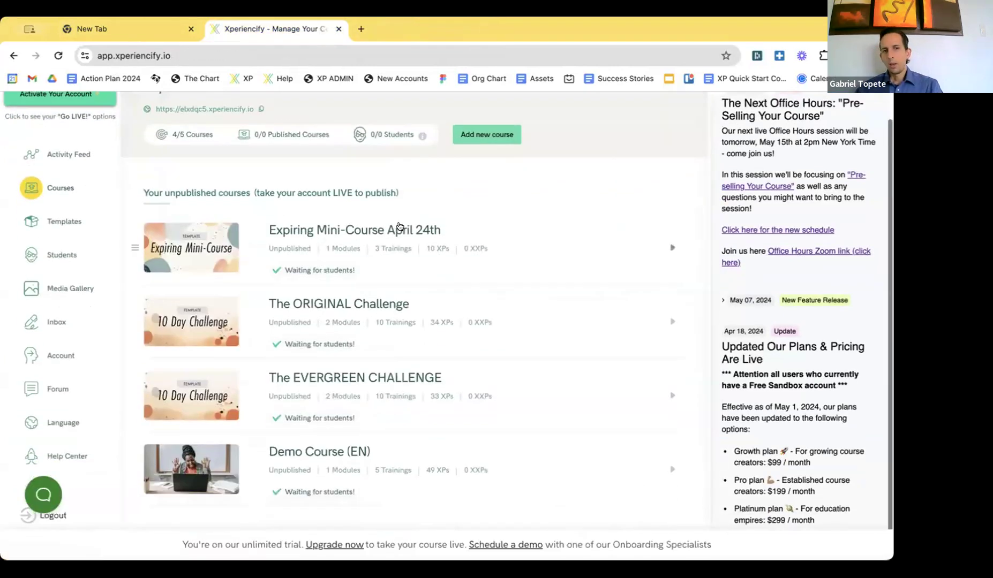
{"action": "left_click", "coordinate": [355, 234]}
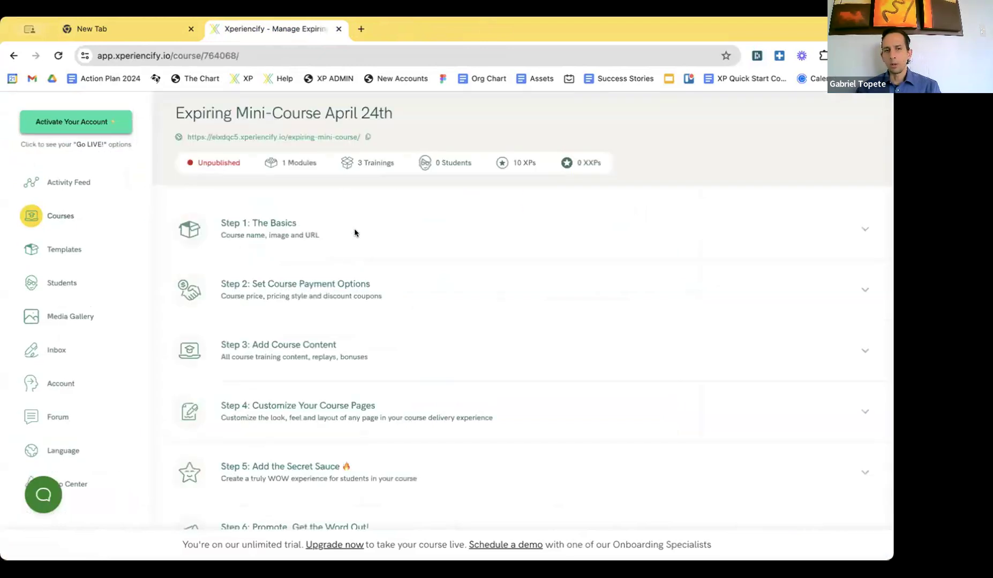
Open the mini-course's Home page in the builder from Step 4: Customize Your Course Pages and dismiss the welcome message.
{"action": "scroll", "coordinate": [313, 301], "scroll_direction": "down", "scroll_amount": 3}
{"action": "left_click", "coordinate": [295, 260]}
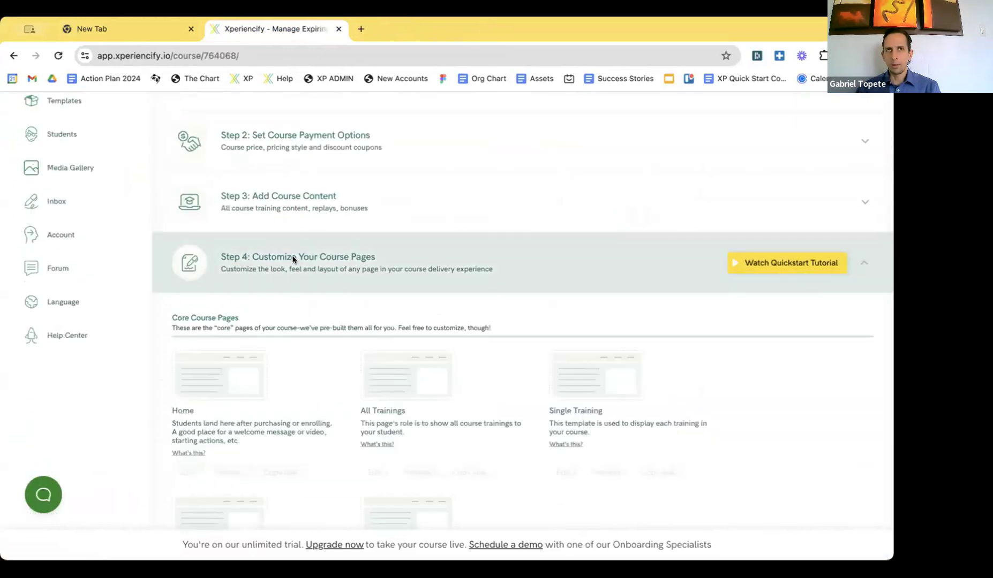
{"action": "scroll", "coordinate": [225, 375], "scroll_direction": "down", "scroll_amount": 1}
{"action": "left_click", "coordinate": [186, 406]}
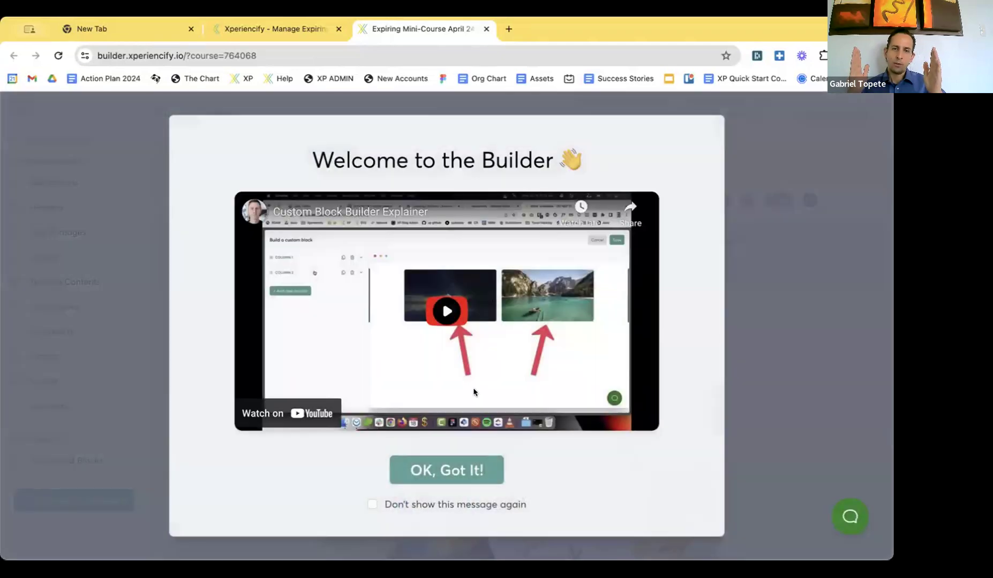
{"action": "left_click", "coordinate": [438, 467]}
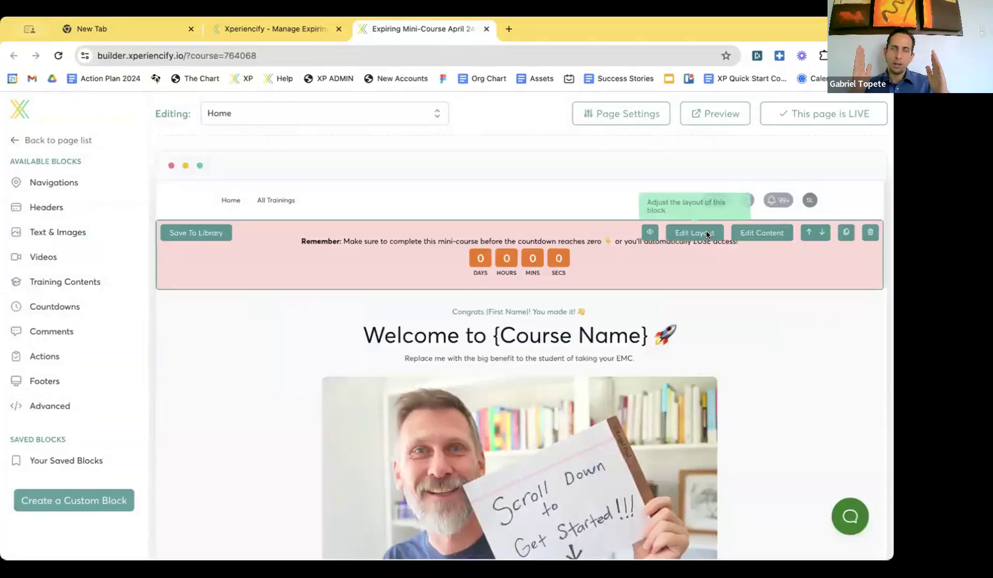
Open the content settings of the pink countdown block and review its Block Visibility options.
{"action": "left_click", "coordinate": [753, 233]}
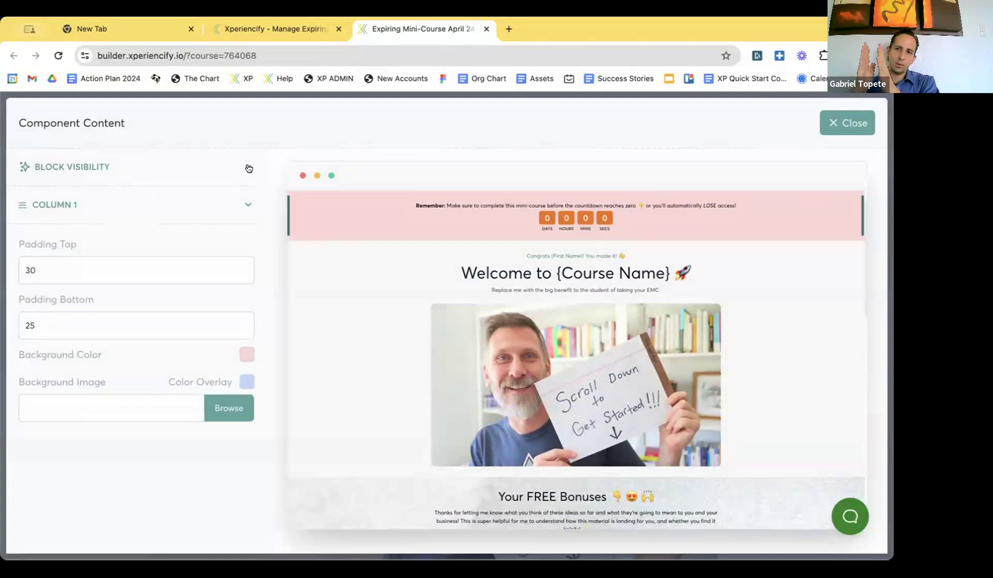
{"action": "left_click", "coordinate": [244, 168]}
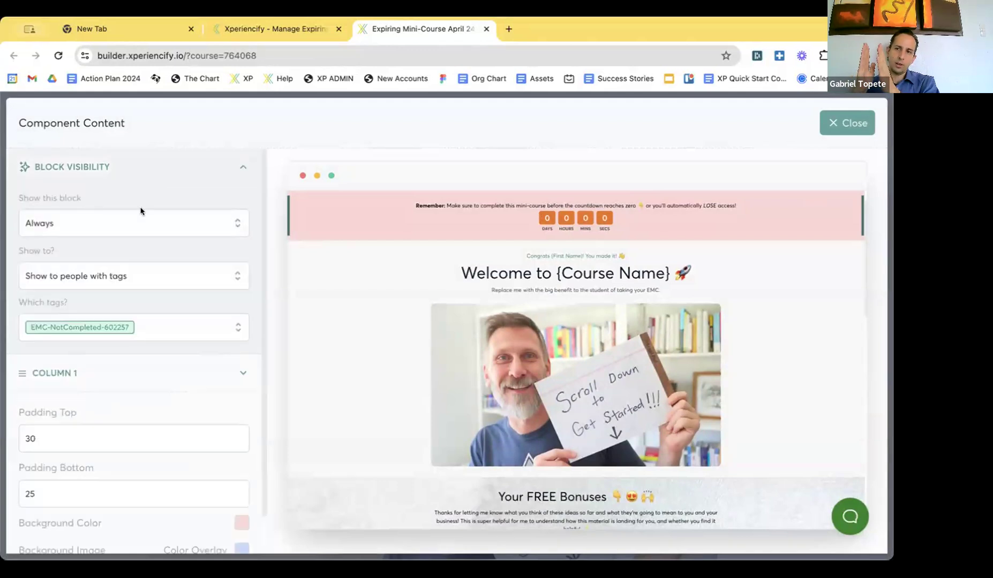
{"action": "left_click", "coordinate": [242, 165]}
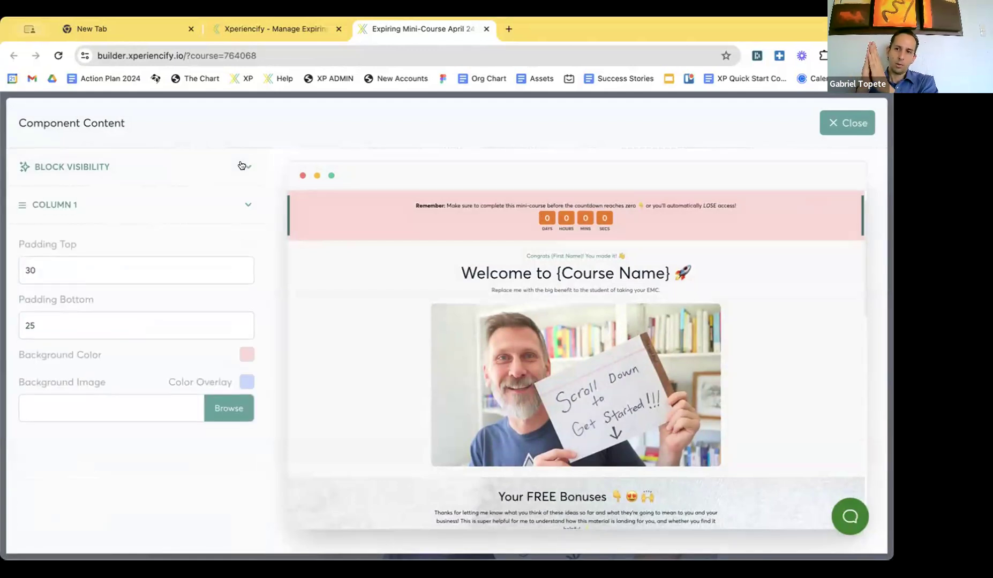
Expand the Countdown component in Column 1 and inspect its Customize Countdown mode and Countdown To date, leaving the settings unsaved.
{"action": "left_click", "coordinate": [242, 208]}
{"action": "left_click", "coordinate": [240, 235]}
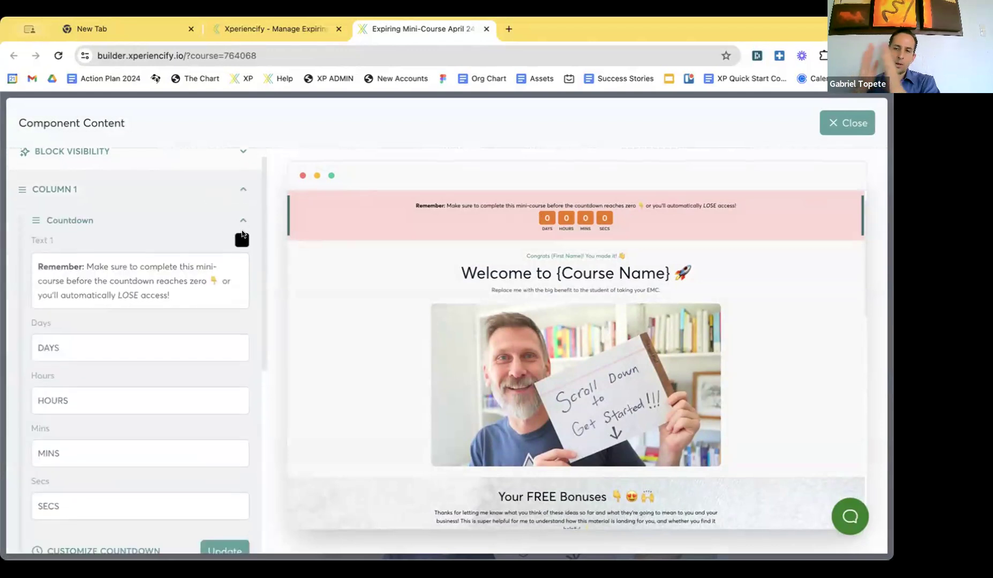
{"action": "scroll", "coordinate": [190, 257], "scroll_direction": "down", "scroll_amount": 4}
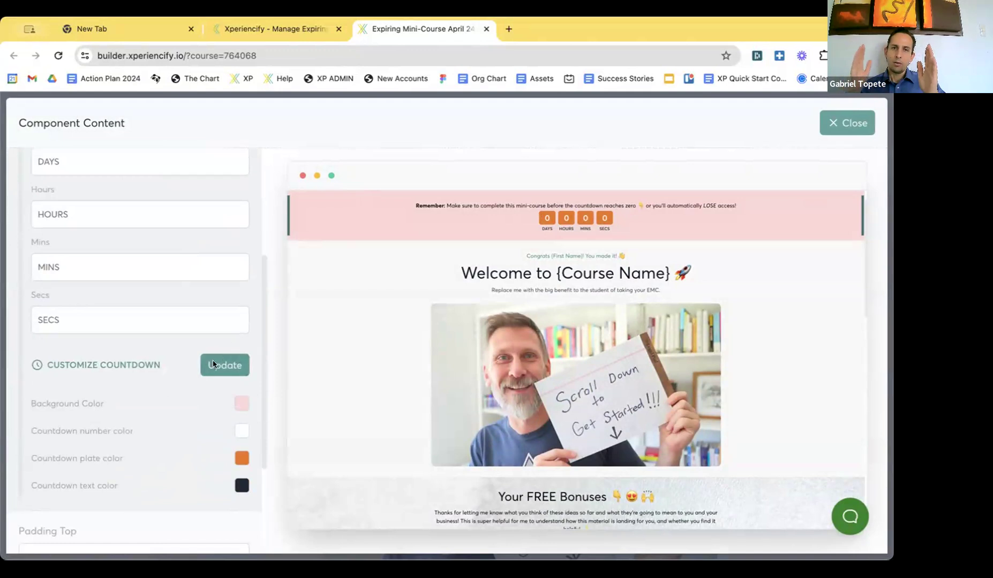
{"action": "left_click", "coordinate": [214, 368]}
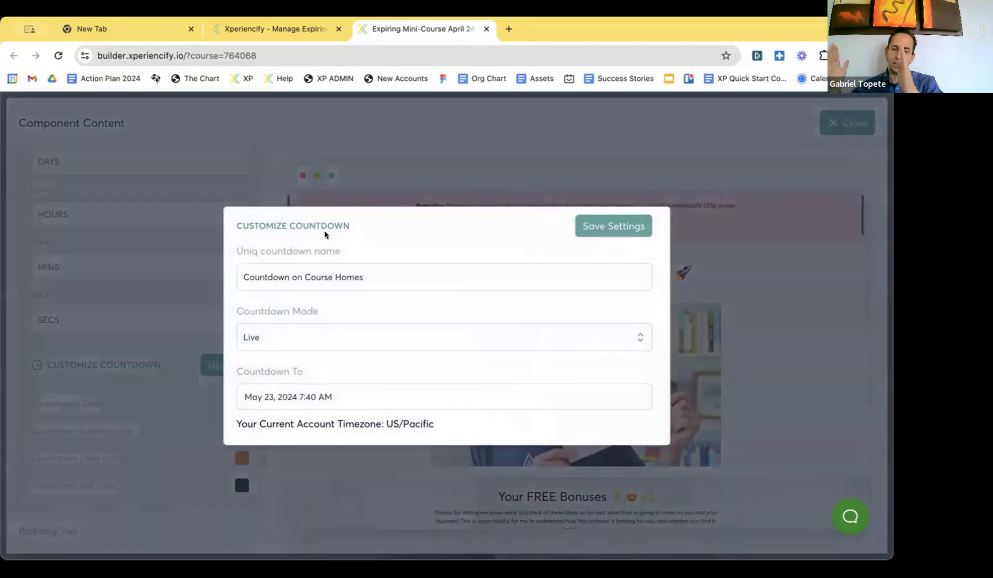
{"action": "left_click", "coordinate": [244, 395]}
{"action": "left_click_drag", "start_coordinate": [244, 396], "coordinate": [372, 396]}
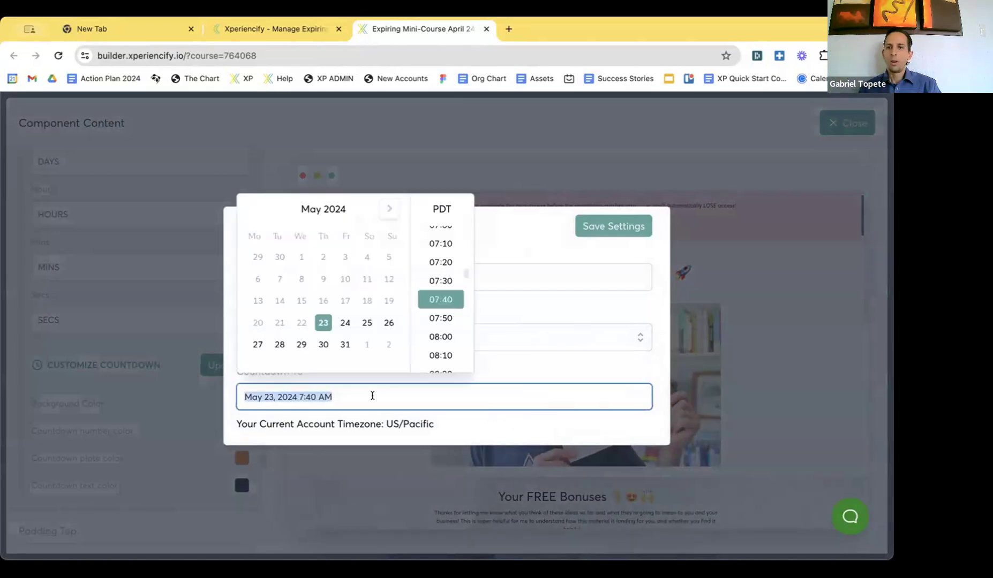
{"action": "left_click", "coordinate": [372, 396]}
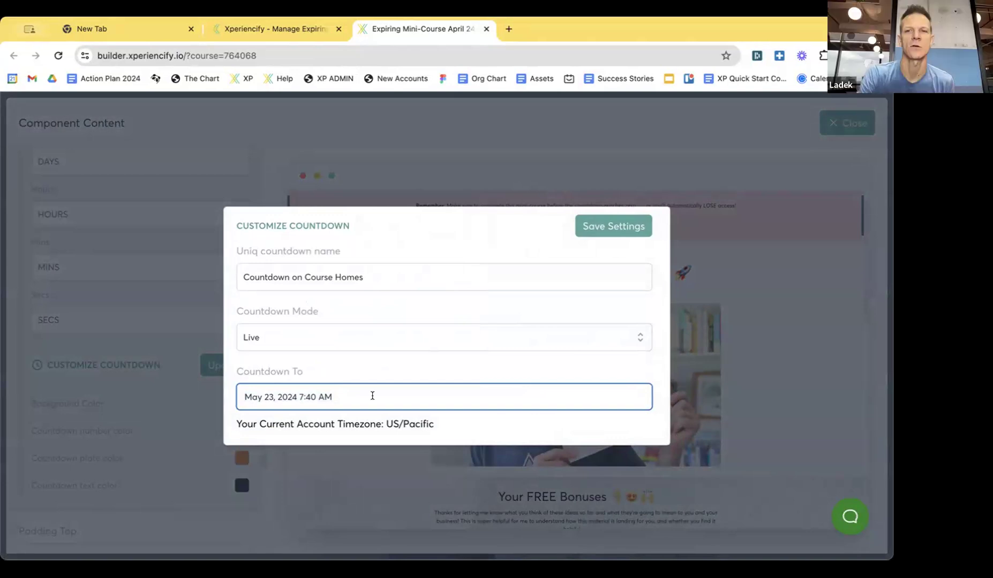
{"action": "left_click", "coordinate": [743, 259]}
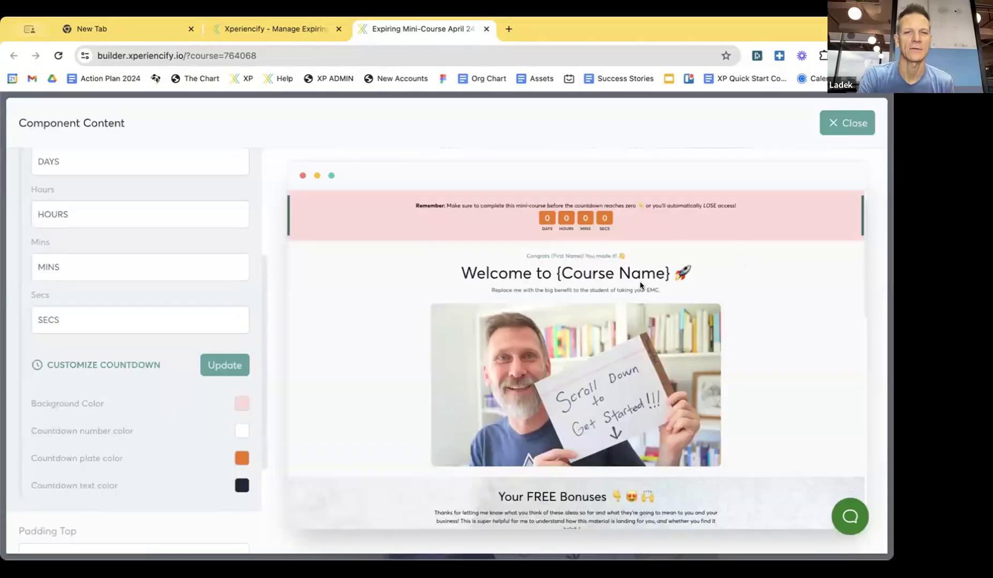
Collapse the Countdown component's settings and close the block's content editor.
{"action": "scroll", "coordinate": [450, 349], "scroll_direction": "up", "scroll_amount": 2}
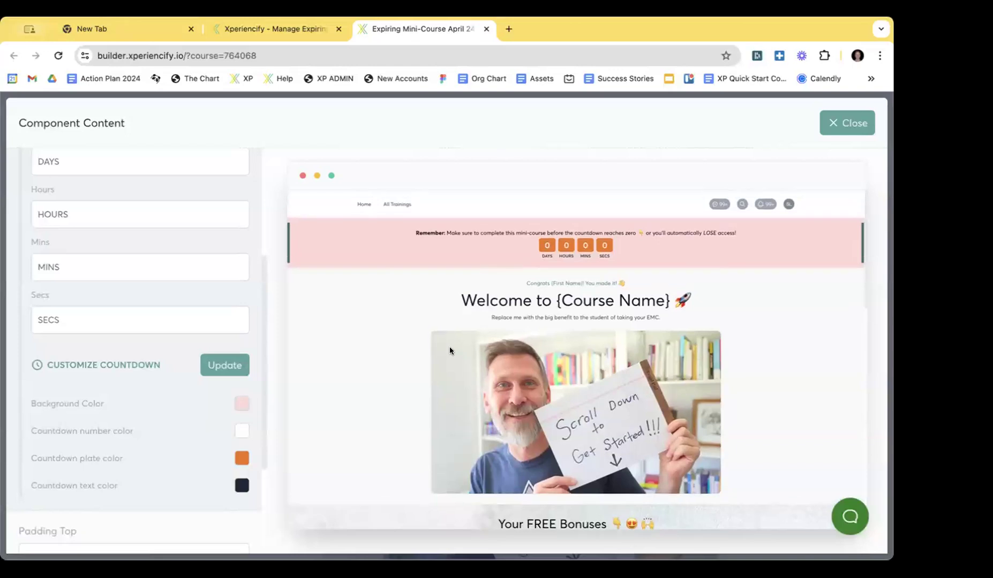
{"action": "scroll", "coordinate": [80, 339], "scroll_direction": "up", "scroll_amount": 4}
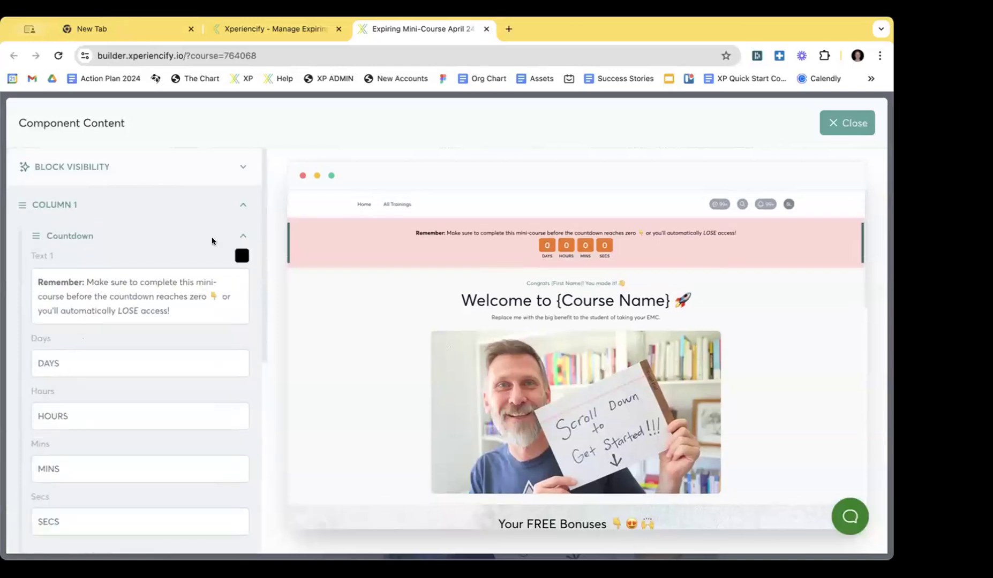
{"action": "left_click", "coordinate": [243, 236]}
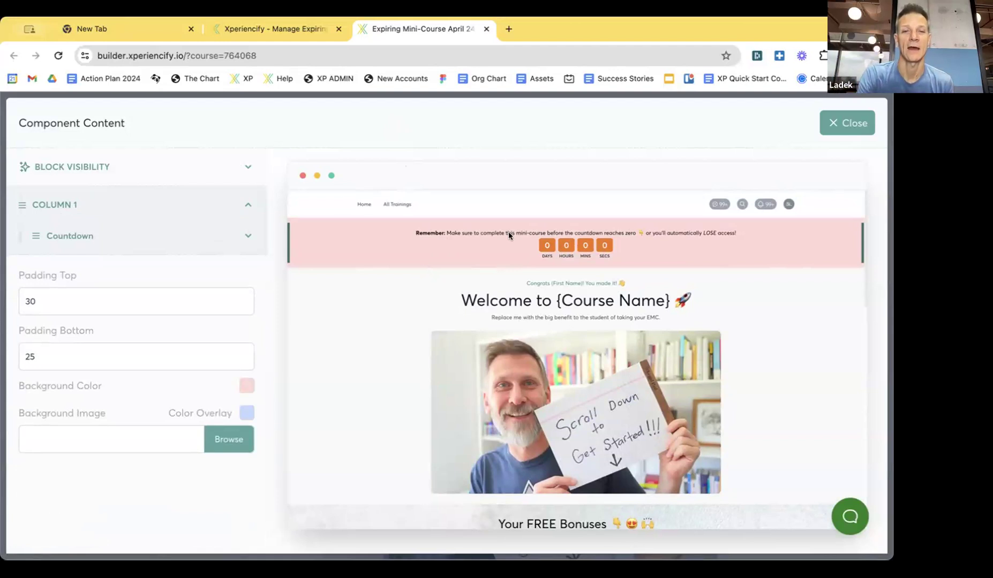
{"action": "left_click", "coordinate": [848, 124]}
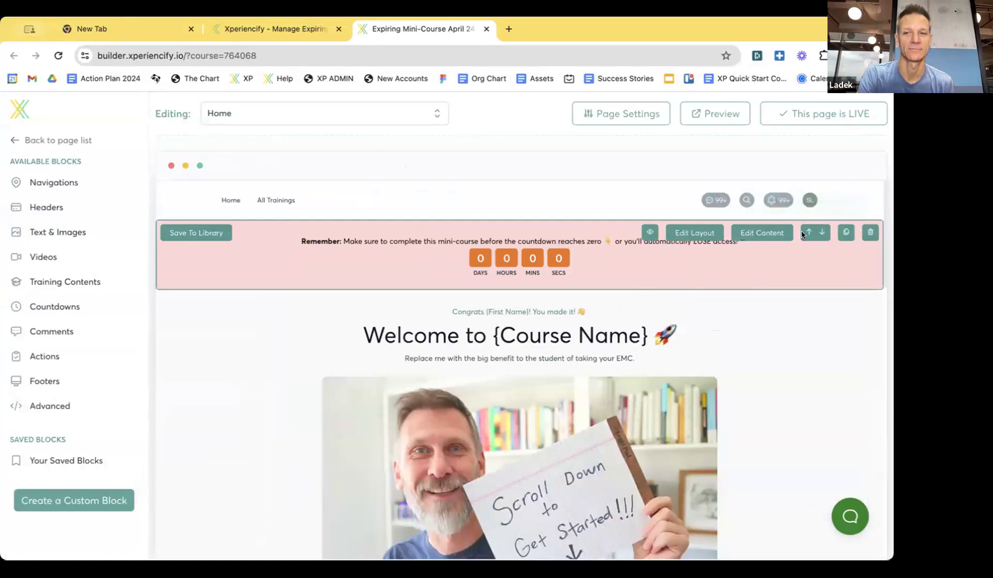
Open the content settings of the pink countdown block and examine its reminder message in the preview.
{"action": "left_click", "coordinate": [769, 230]}
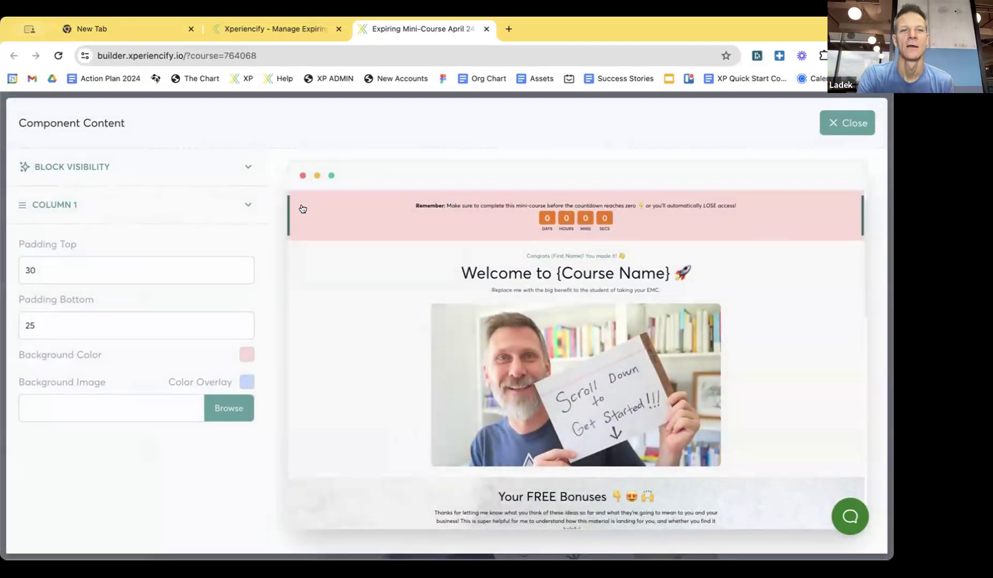
{"action": "scroll", "coordinate": [527, 233], "scroll_direction": "up", "scroll_amount": 5}
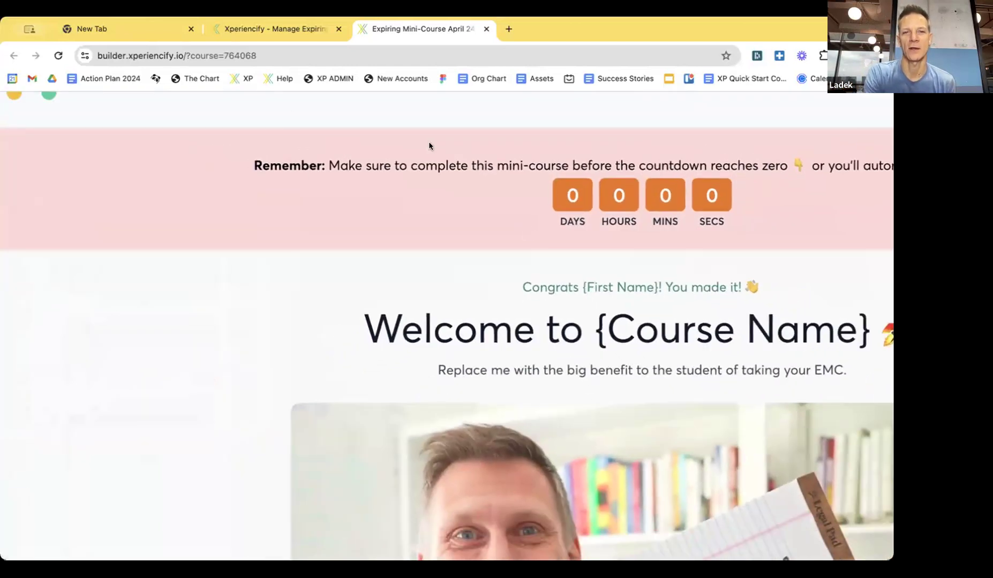
{"action": "left_click_drag", "start_coordinate": [429, 146], "coordinate": [254, 166]}
{"action": "scroll", "coordinate": [421, 238], "scroll_direction": "down", "scroll_amount": 5}
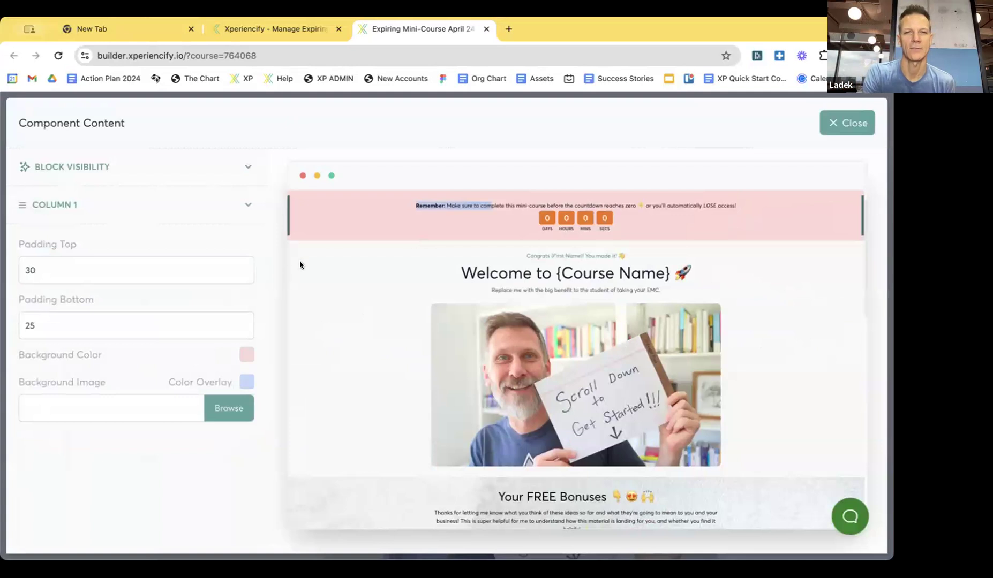
Expand the Countdown component in Column 1 and examine its Text 1 reminder message.
{"action": "left_click", "coordinate": [248, 204]}
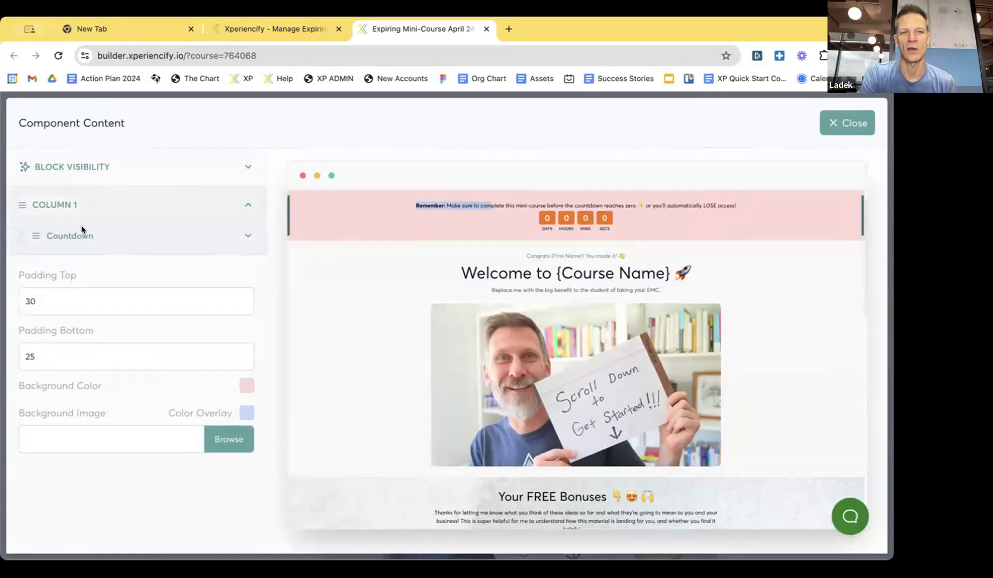
{"action": "left_click", "coordinate": [247, 235]}
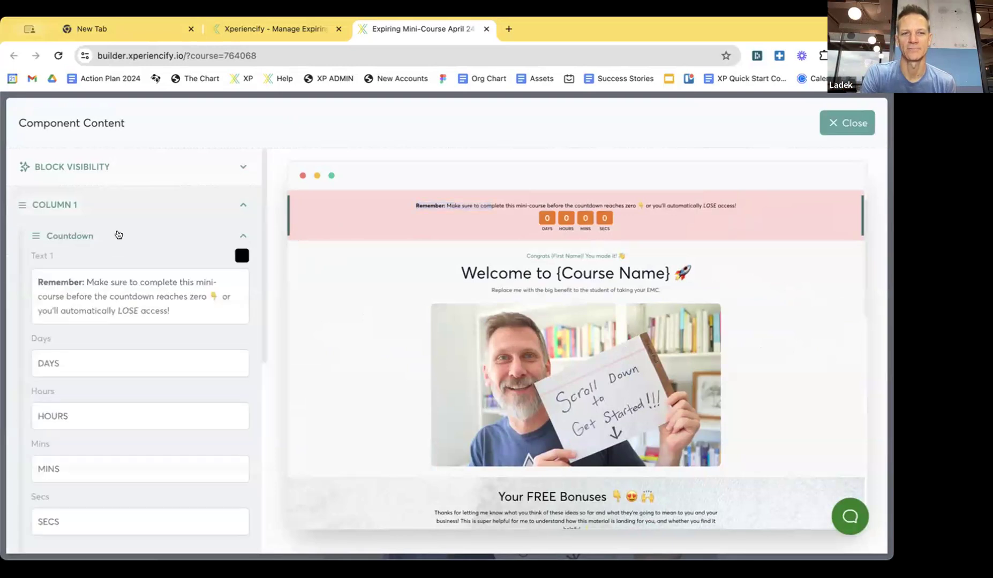
{"action": "scroll", "coordinate": [118, 235], "scroll_direction": "down", "scroll_amount": 1}
{"action": "left_click_drag", "start_coordinate": [171, 270], "coordinate": [15, 236]}
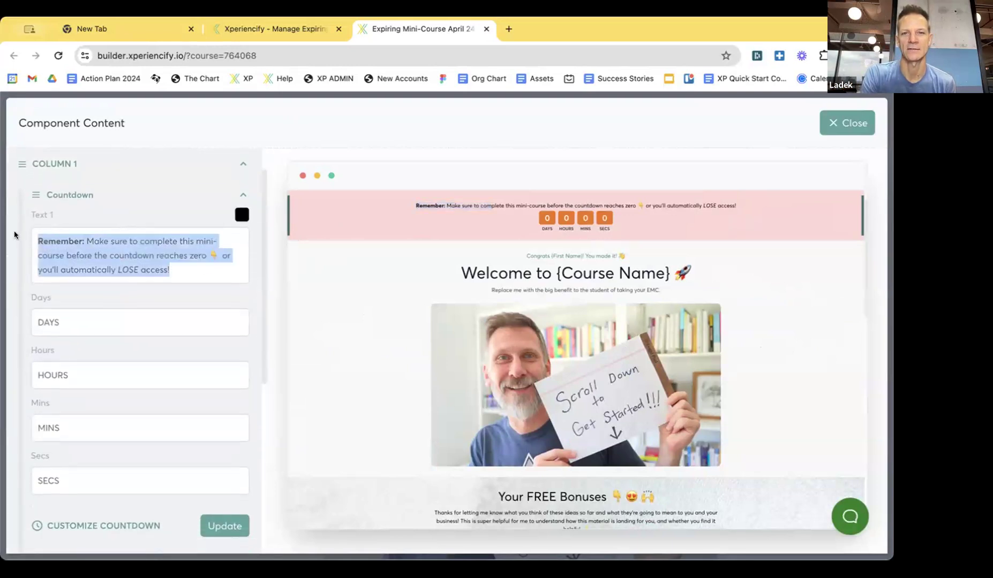
{"action": "left_click", "coordinate": [170, 271]}
Review the Countdown component's time-unit labels, Customize Countdown option and color settings.
{"action": "scroll", "coordinate": [161, 268], "scroll_direction": "down", "scroll_amount": 3}
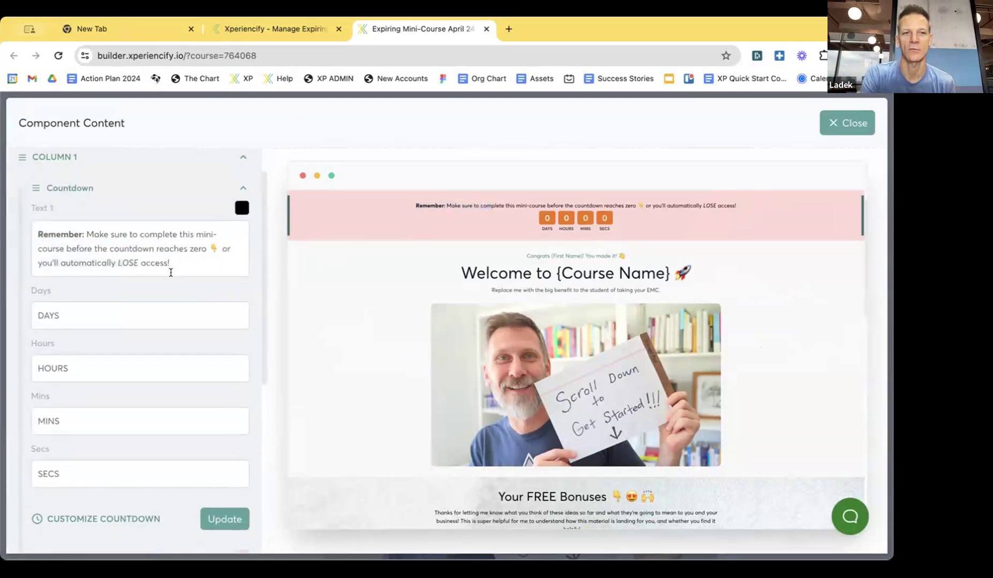
{"action": "scroll", "coordinate": [148, 248], "scroll_direction": "down", "scroll_amount": 1}
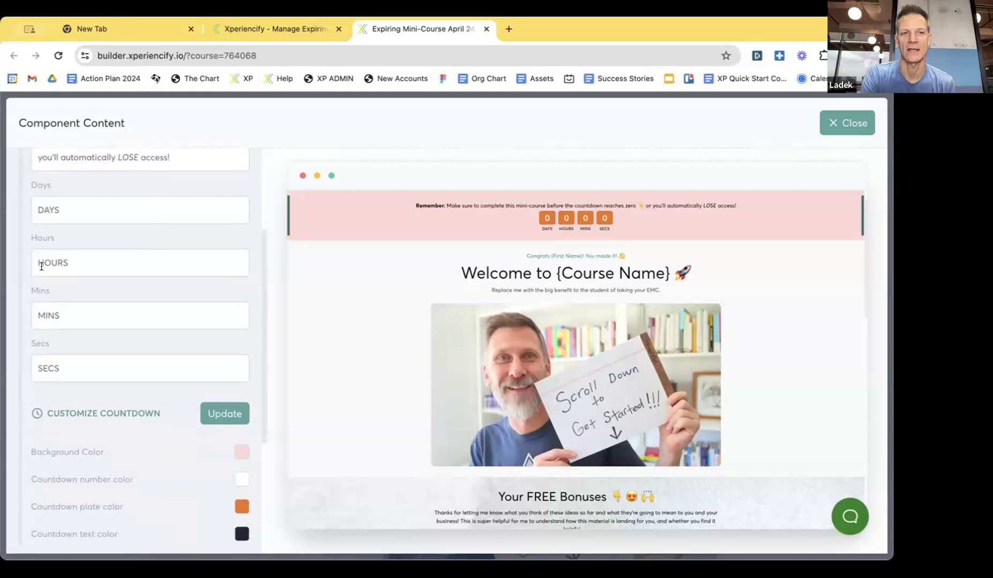
{"action": "scroll", "coordinate": [100, 299], "scroll_direction": "down", "scroll_amount": 5}
{"action": "scroll", "coordinate": [144, 217], "scroll_direction": "up", "scroll_amount": 5}
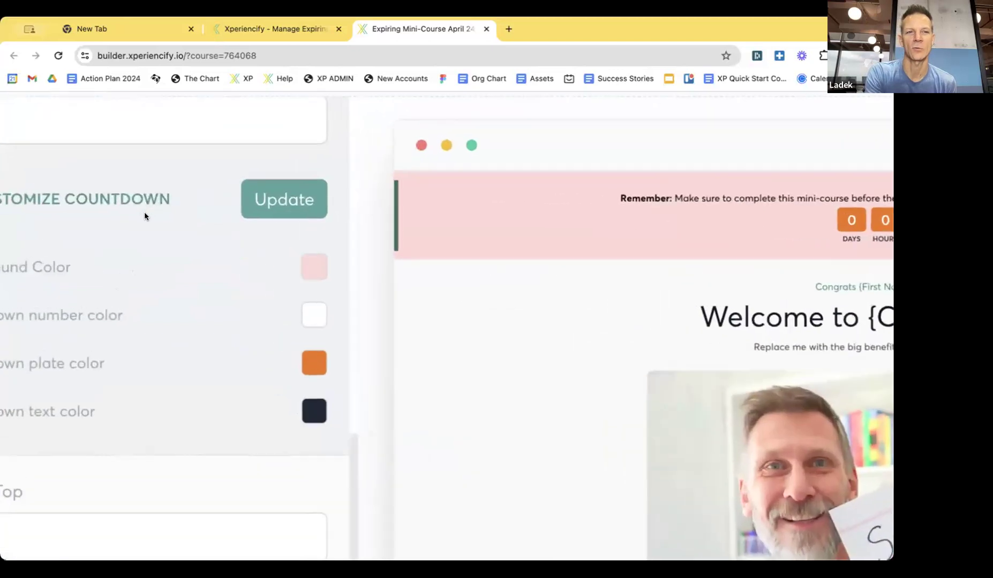
{"action": "scroll", "coordinate": [144, 216], "scroll_direction": "left", "scroll_amount": 2}
{"action": "left_click", "coordinate": [497, 195]}
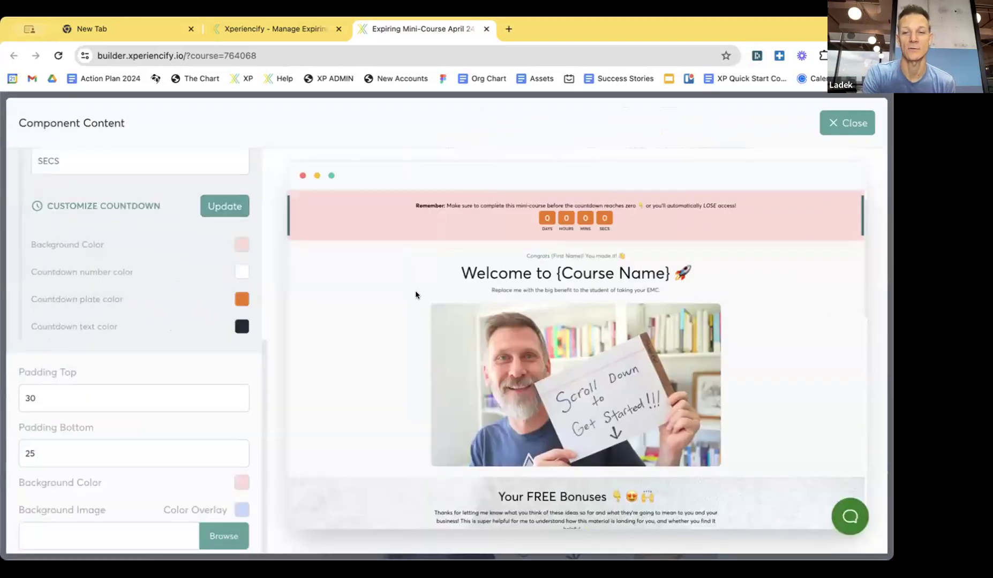
Open the Customize Countdown settings and examine the unique countdown name.
{"action": "left_click", "coordinate": [223, 208]}
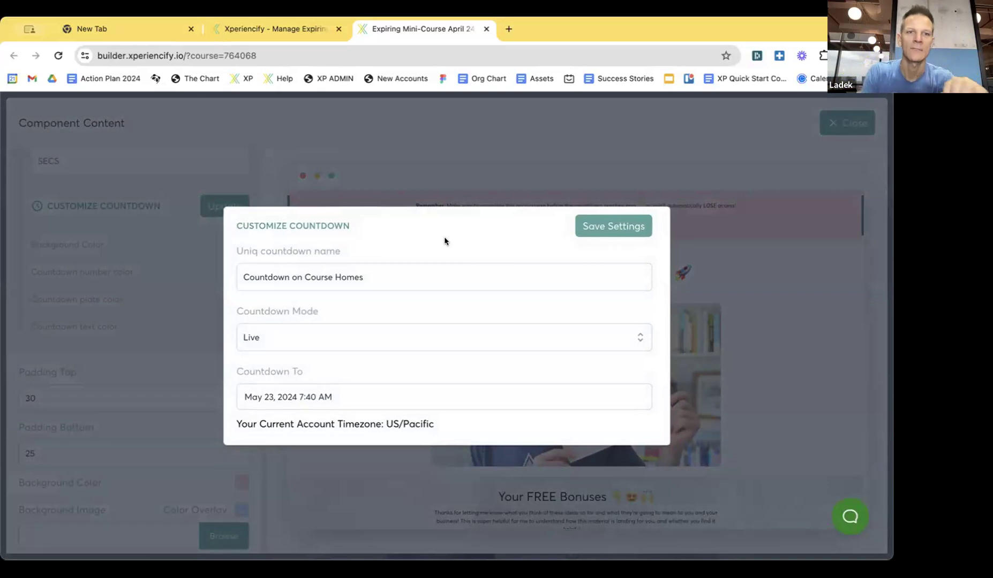
{"action": "left_click", "coordinate": [370, 276]}
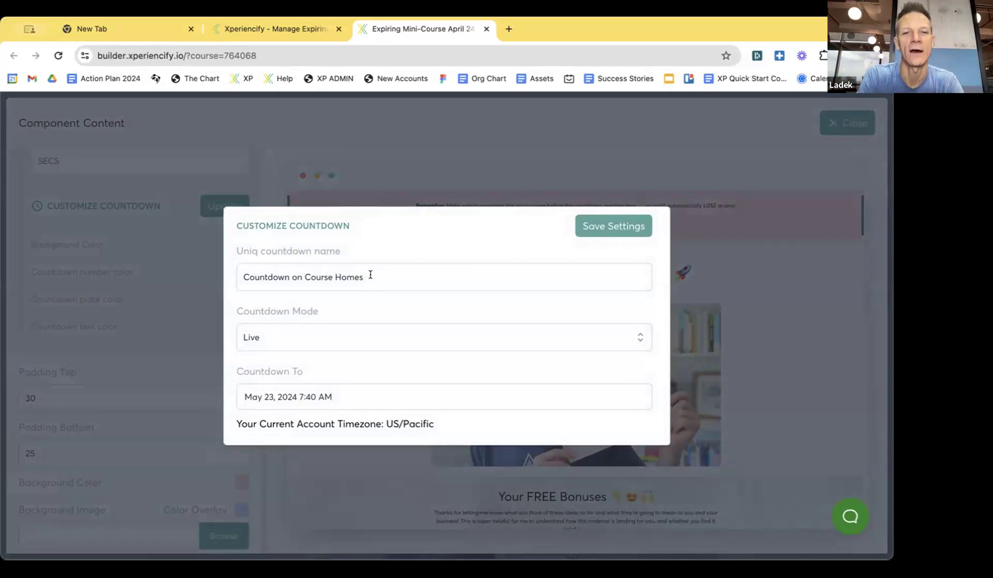
{"action": "left_click_drag", "start_coordinate": [366, 277], "coordinate": [219, 279]}
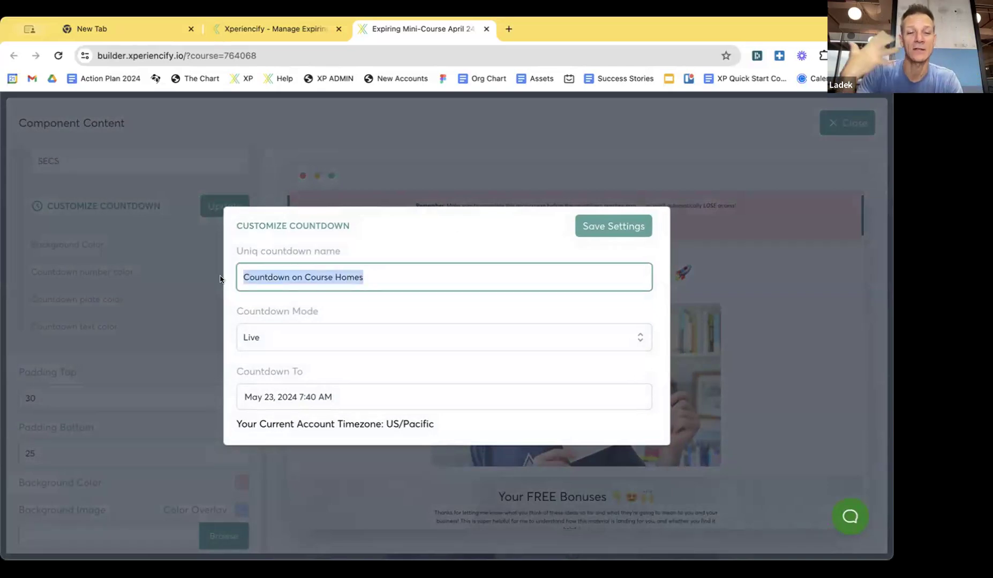
Try the Evergreen countdown mode with a duration of 3 days, and return the mode to Live.
{"action": "left_click", "coordinate": [312, 339]}
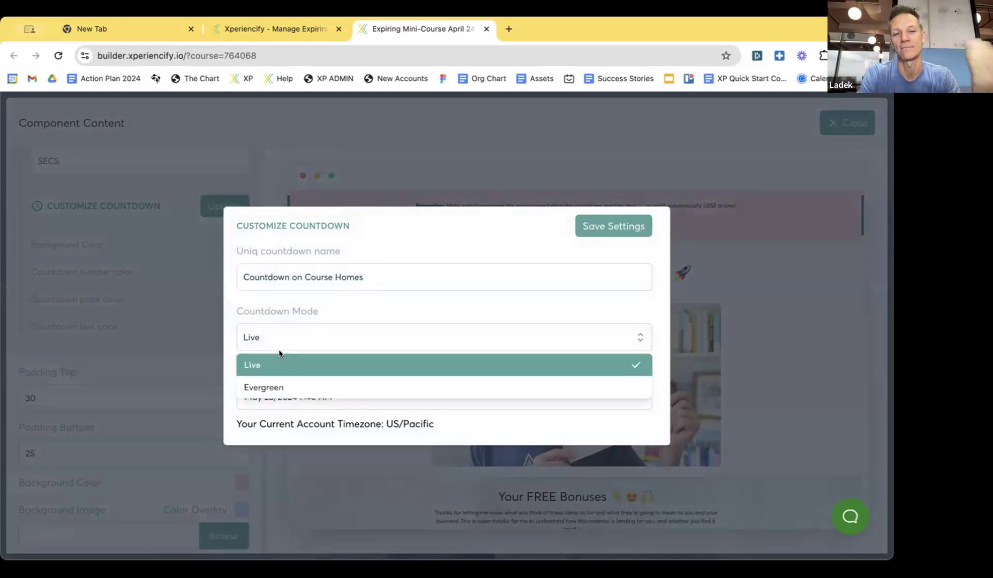
{"action": "left_click", "coordinate": [292, 387]}
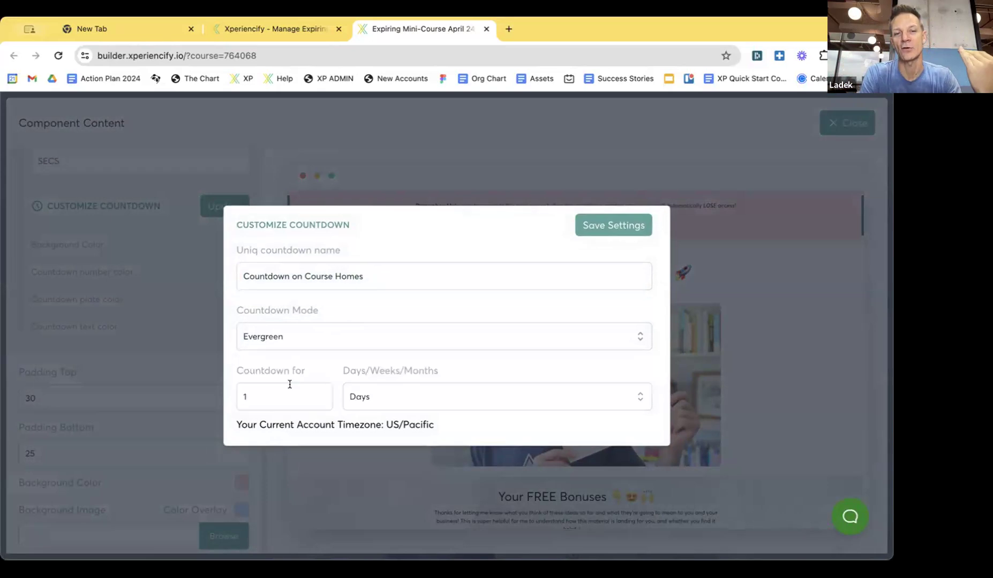
{"action": "left_click", "coordinate": [253, 400]}
{"action": "key", "text": "BackSpace"}
{"action": "type", "text": "34"}
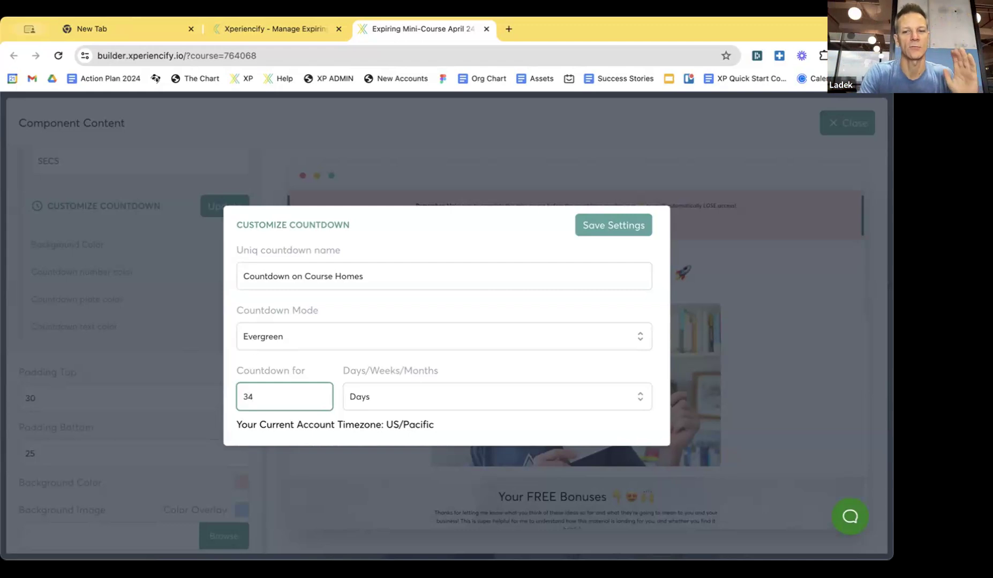
{"action": "key", "text": "BackSpace"}
{"action": "left_click", "coordinate": [404, 395]}
{"action": "left_click", "coordinate": [404, 396]}
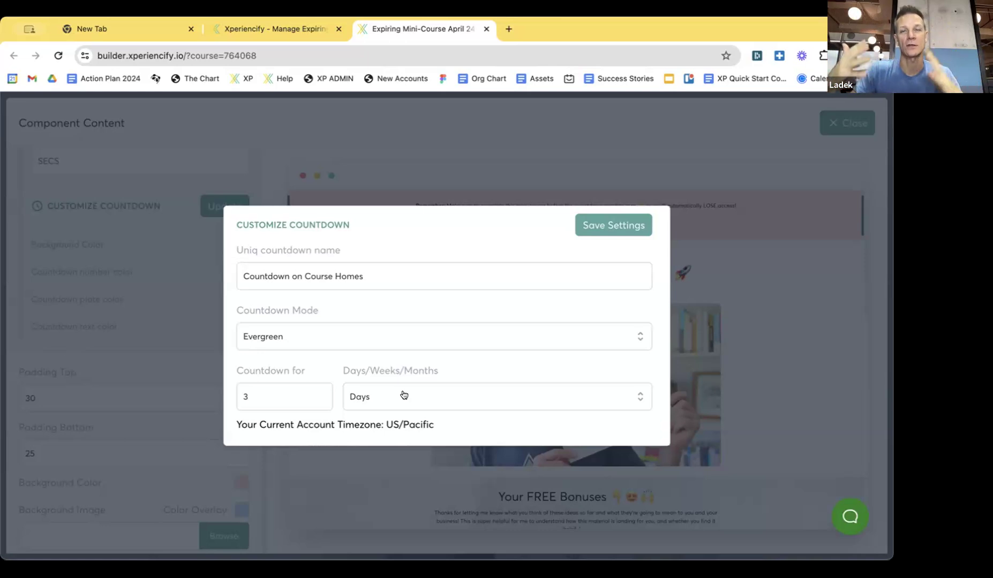
{"action": "left_click", "coordinate": [336, 330]}
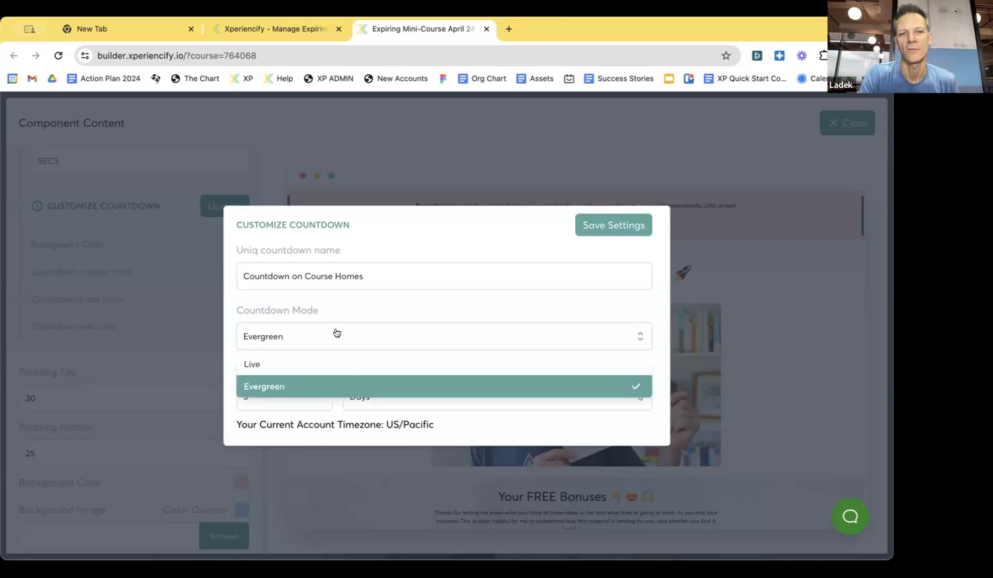
{"action": "left_click", "coordinate": [310, 355]}
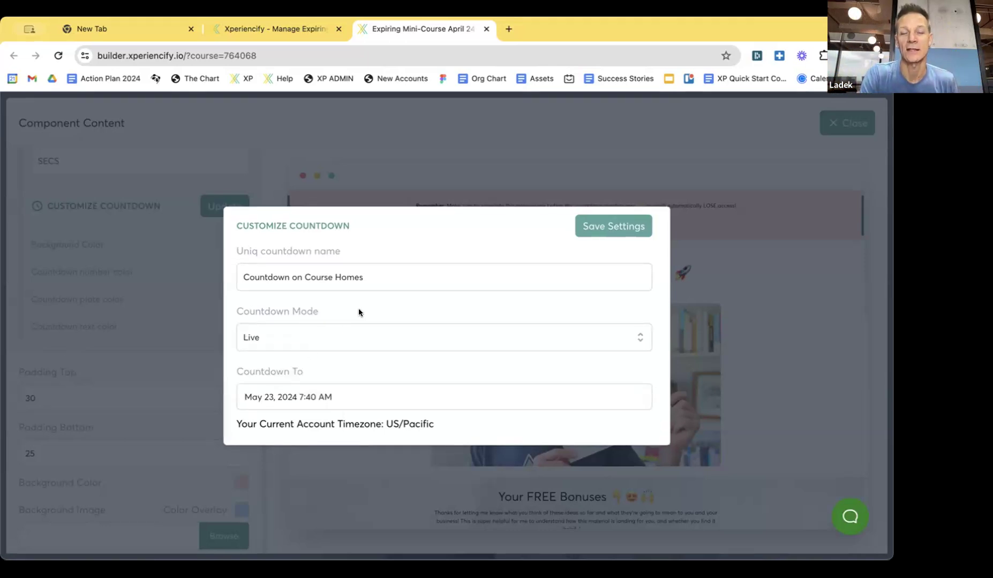
Set the Live countdown's Countdown To date and time to June 30, 2024 11:50 PM.
{"action": "left_click", "coordinate": [265, 394]}
{"action": "left_click_drag", "start_coordinate": [264, 395], "coordinate": [419, 394]}
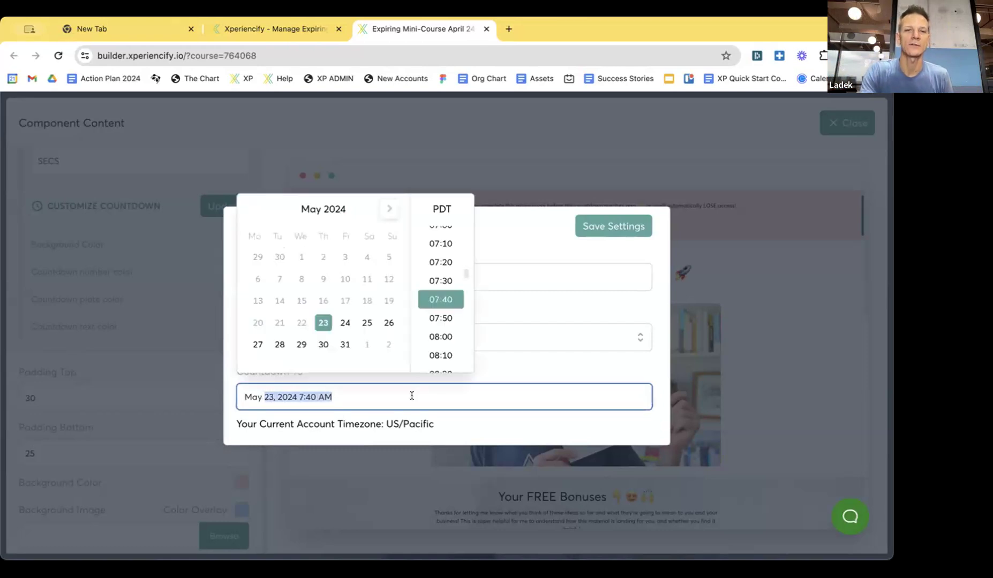
{"action": "left_click", "coordinate": [412, 396]}
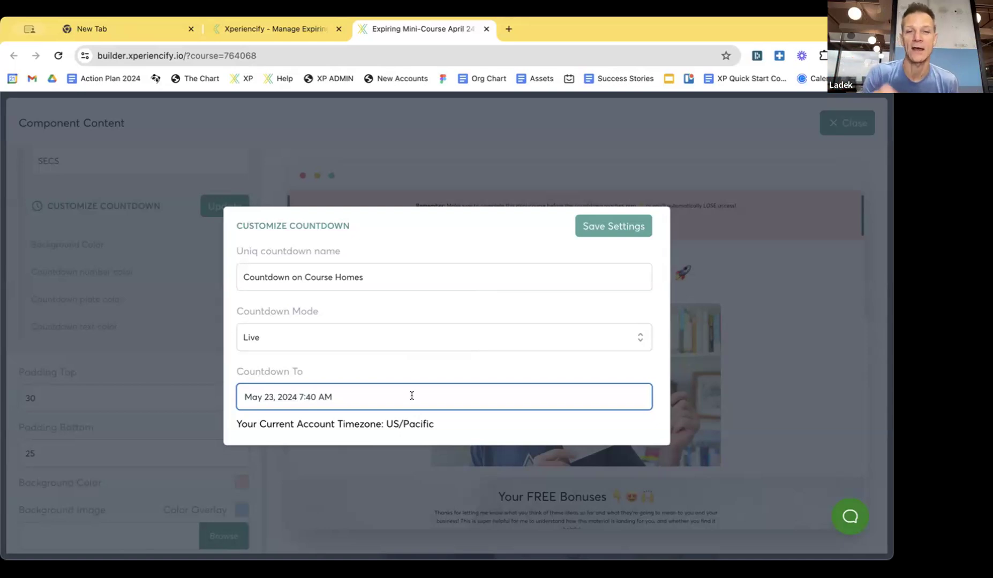
{"action": "left_click", "coordinate": [323, 398]}
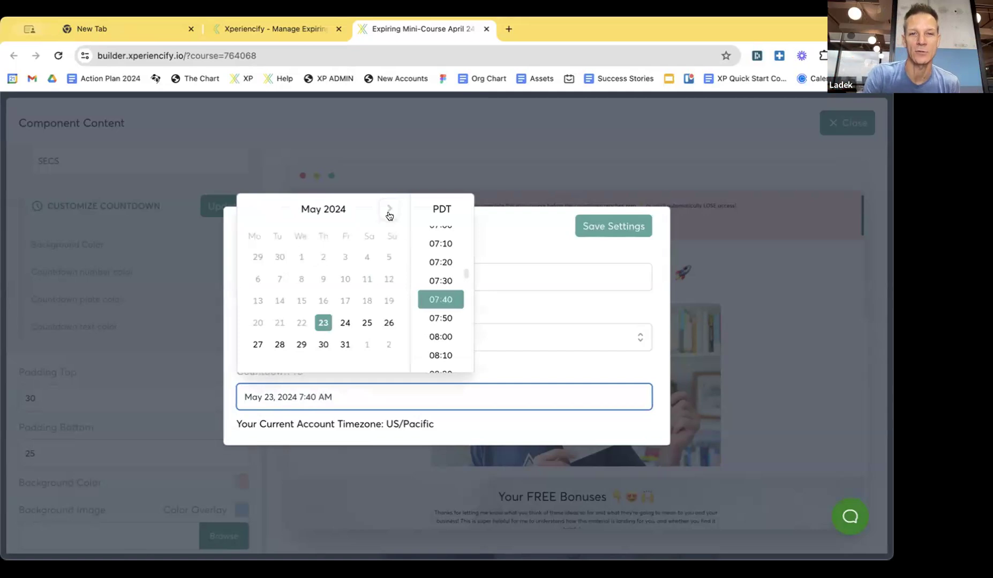
{"action": "left_click", "coordinate": [389, 212]}
{"action": "left_click", "coordinate": [388, 345]}
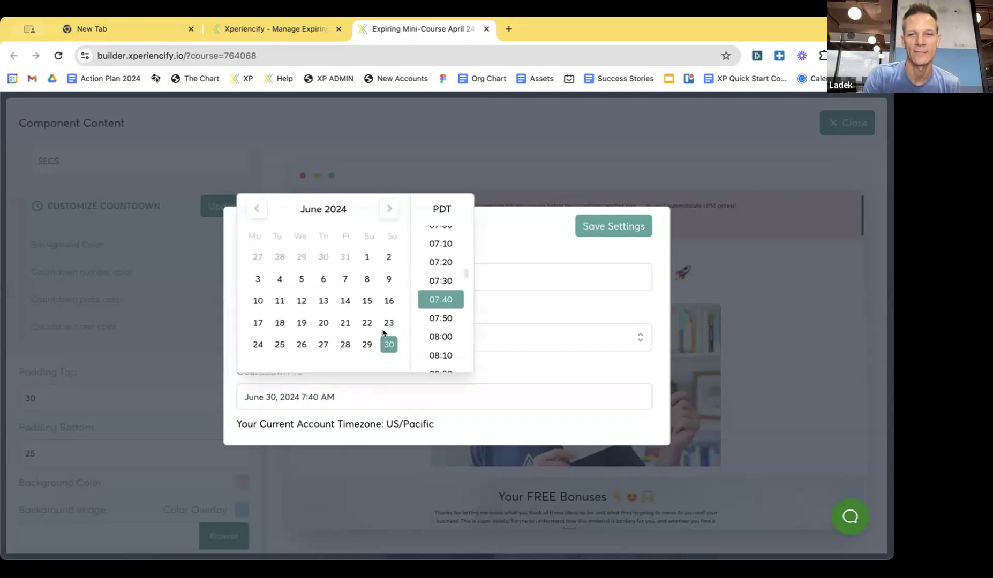
{"action": "scroll", "coordinate": [428, 295], "scroll_direction": "down", "scroll_amount": 20}
{"action": "scroll", "coordinate": [428, 295], "scroll_direction": "down", "scroll_amount": 4}
{"action": "left_click", "coordinate": [435, 359]}
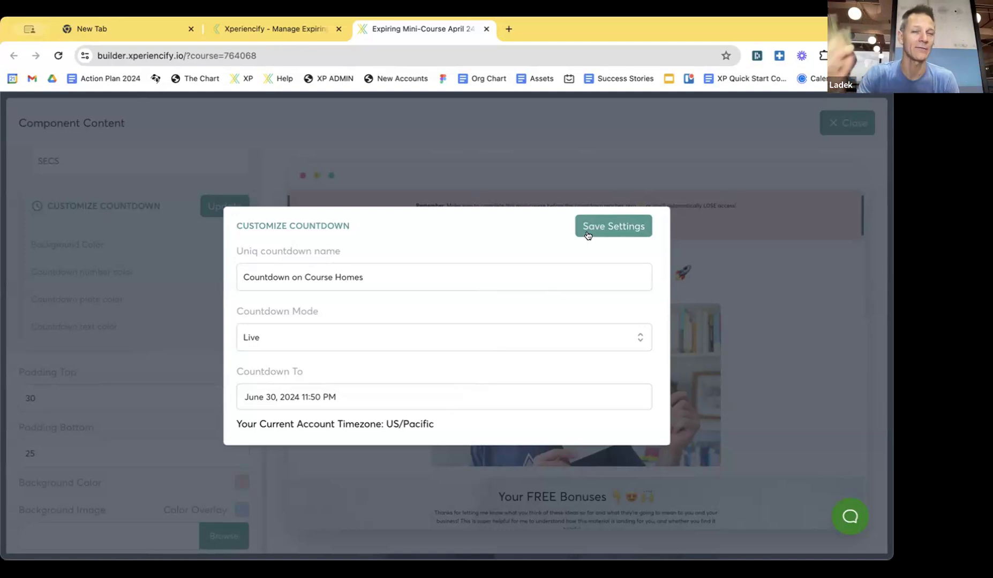
Rename the countdown to the unique name "Countdown on Course Homes1" and save the countdown settings.
{"action": "left_click", "coordinate": [619, 229]}
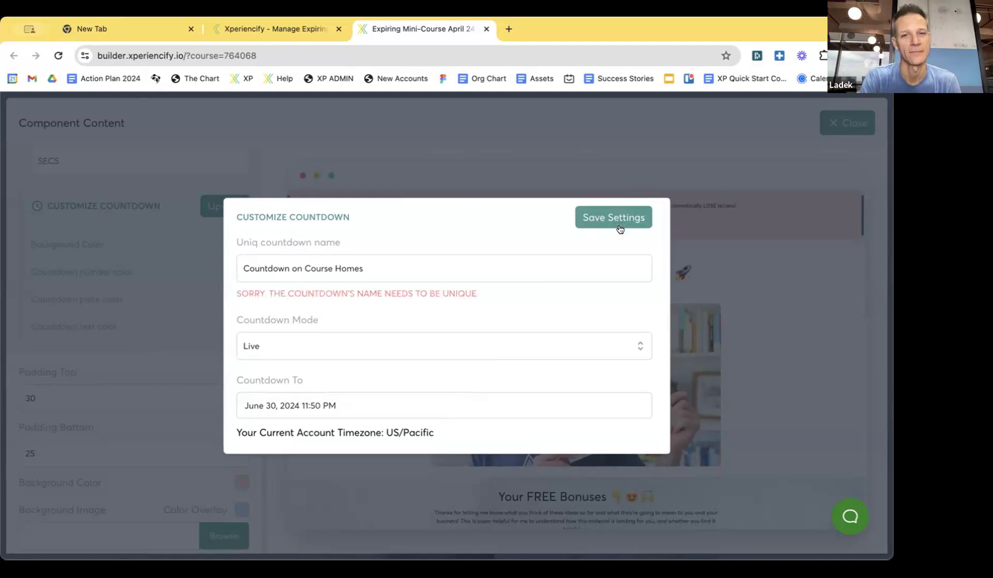
{"action": "left_click", "coordinate": [396, 264]}
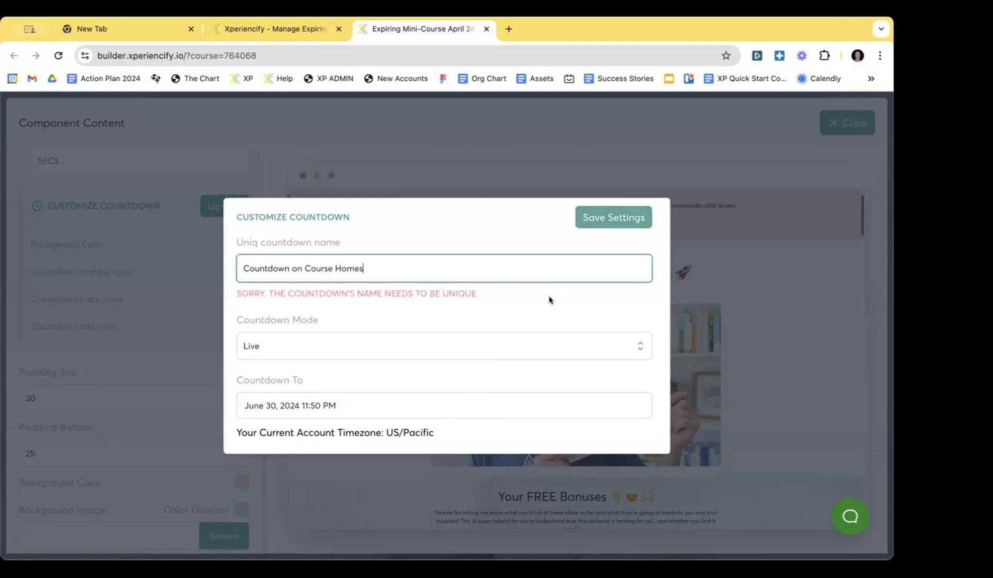
{"action": "type", "text": "1"}
{"action": "left_click", "coordinate": [611, 214]}
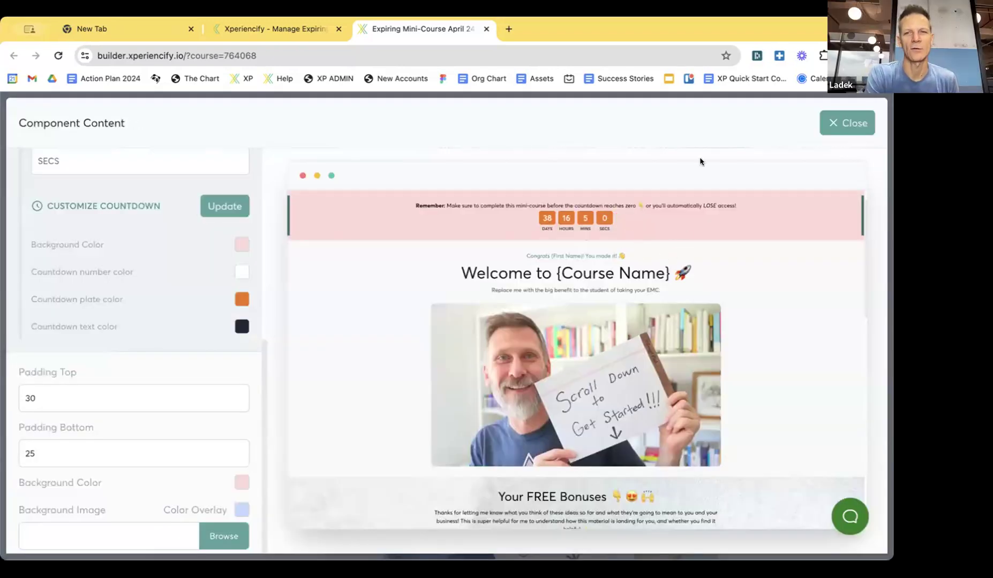
Examine the updated days, hours, minutes and seconds of the countdown in the Home page preview.
{"action": "key", "text": "Escape"}
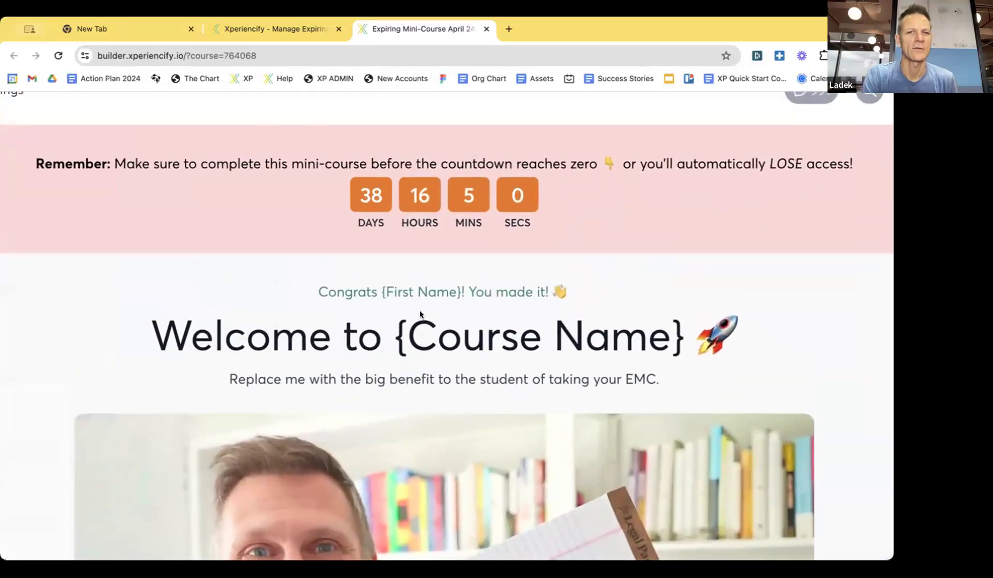
{"action": "left_click_drag", "start_coordinate": [360, 195], "coordinate": [543, 266]}
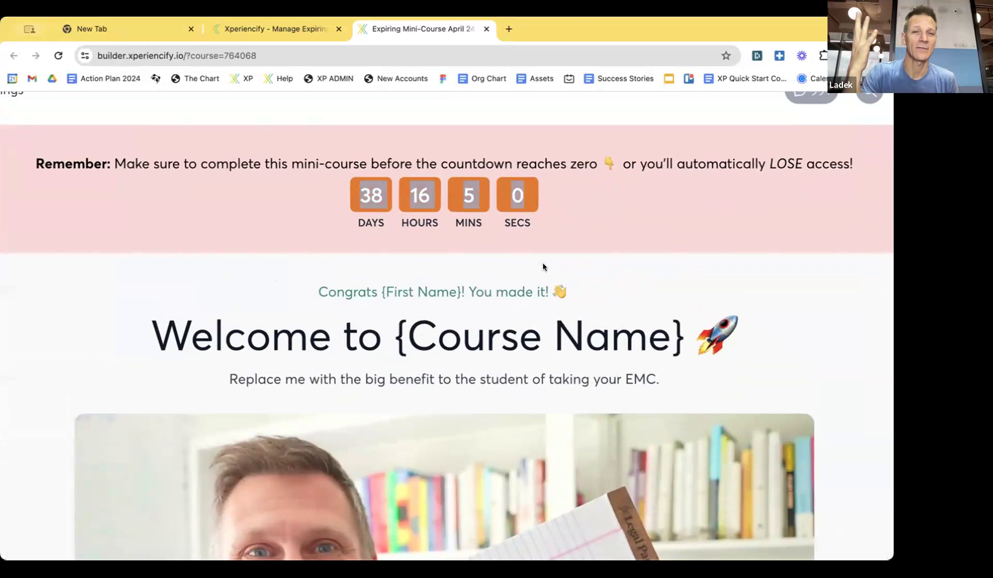
{"action": "scroll", "coordinate": [588, 246], "scroll_direction": "down", "scroll_amount": 1}
{"action": "key", "text": "ctrl+0"}
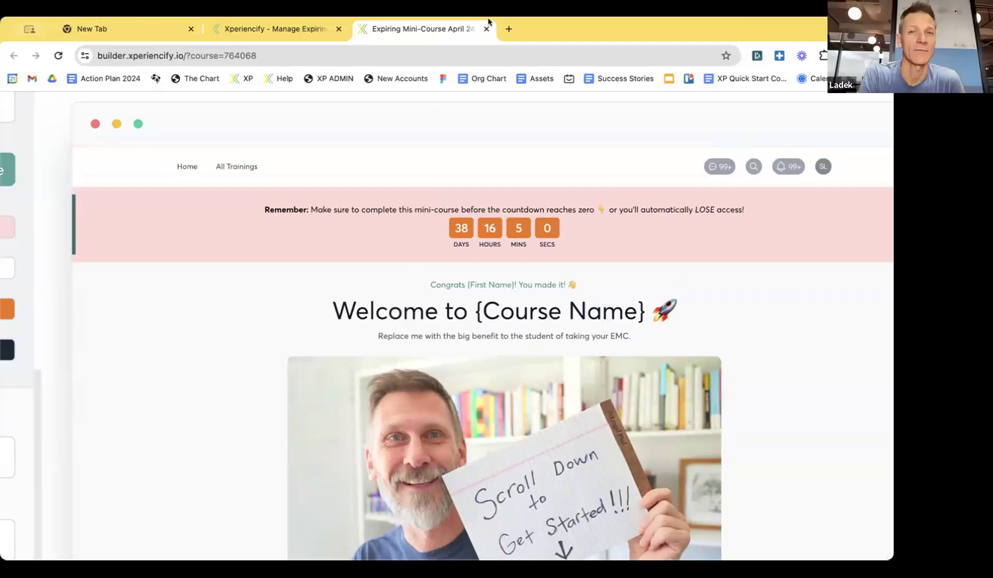
Close the mini-course's page builder and return to the My Courses list.
{"action": "left_click", "coordinate": [485, 29]}
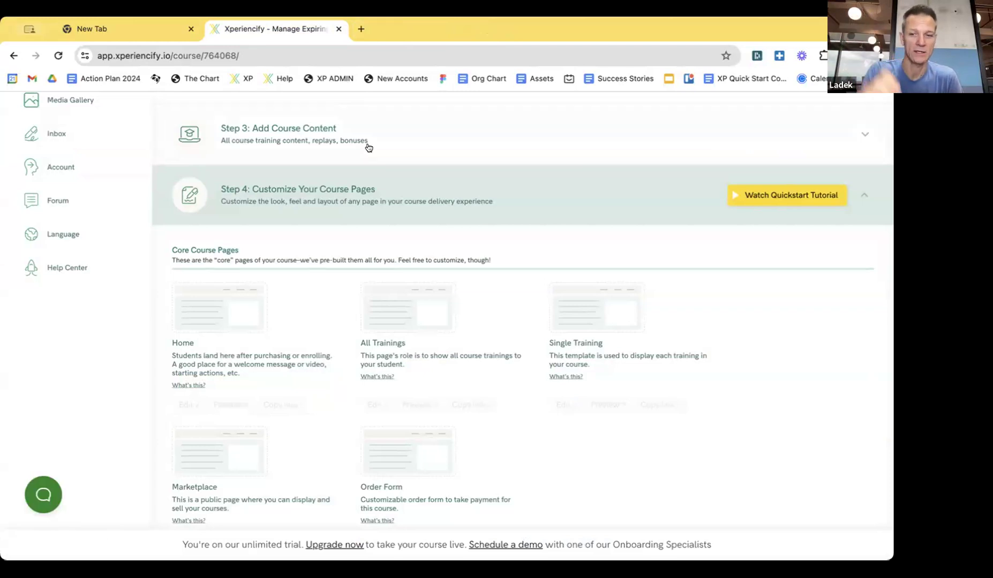
{"action": "scroll", "coordinate": [75, 294], "scroll_direction": "up", "scroll_amount": 5}
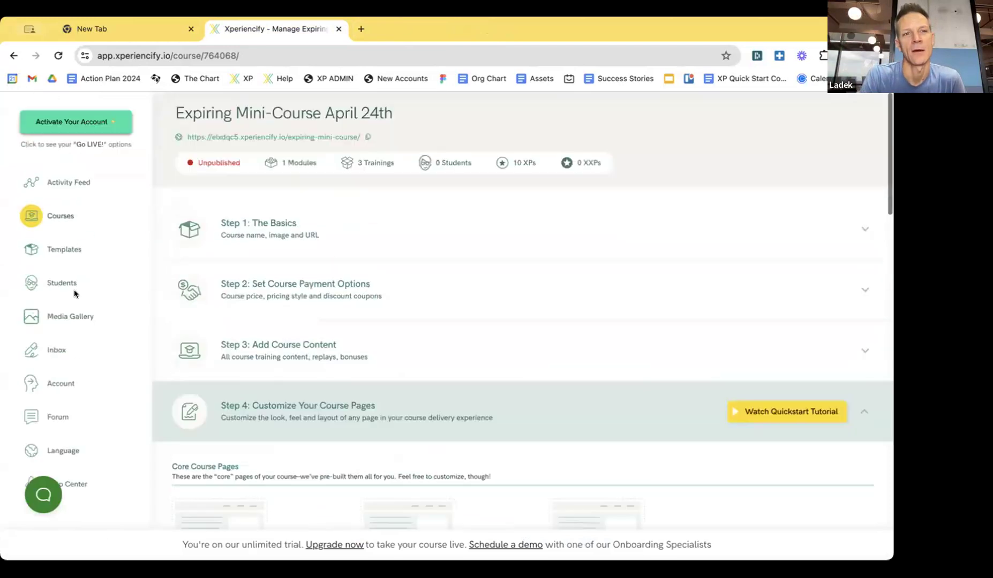
{"action": "left_click", "coordinate": [57, 220]}
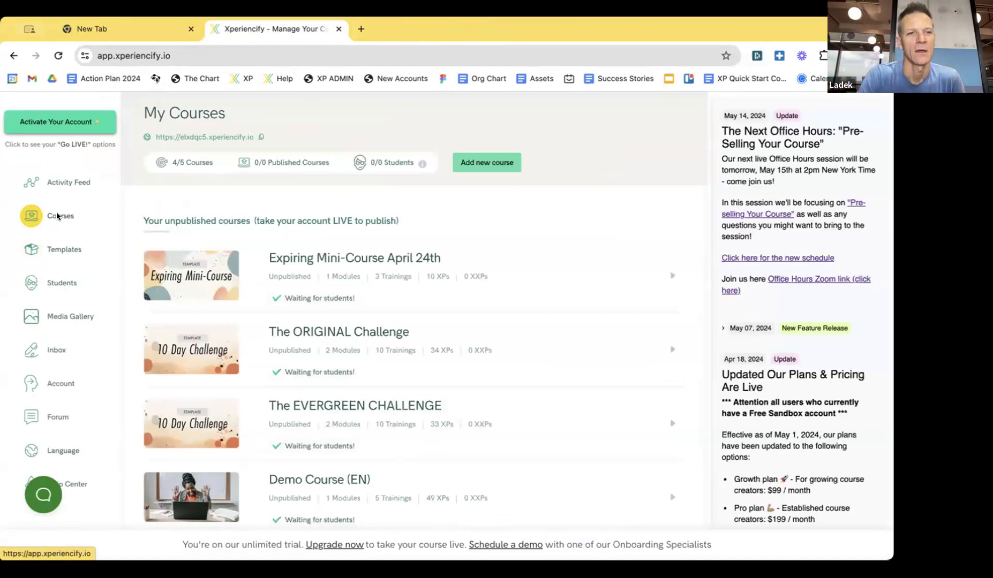
{"action": "scroll", "coordinate": [65, 242], "scroll_direction": "down", "scroll_amount": 1}
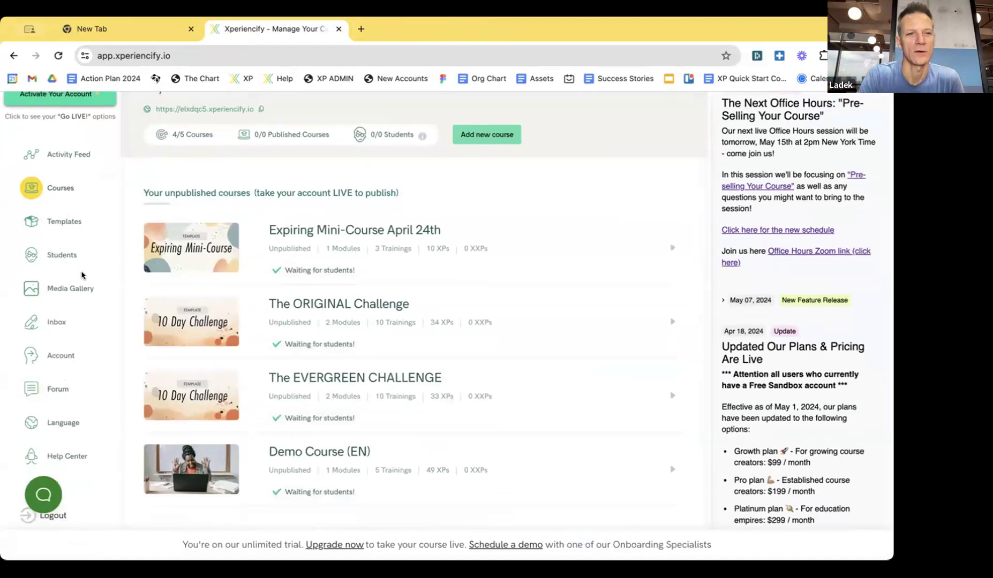
{"action": "scroll", "coordinate": [82, 274], "scroll_direction": "up", "scroll_amount": 5}
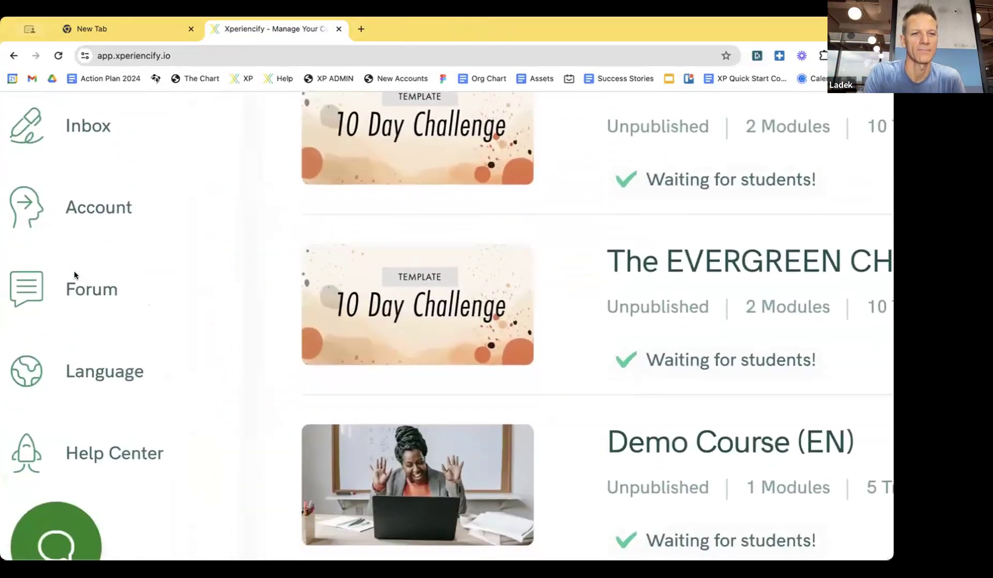
Open the Language page for the course "Expiring Mini-Course April 24th" and examine its system default and preferred text strings.
{"action": "scroll", "coordinate": [122, 297], "scroll_direction": "down", "scroll_amount": 2}
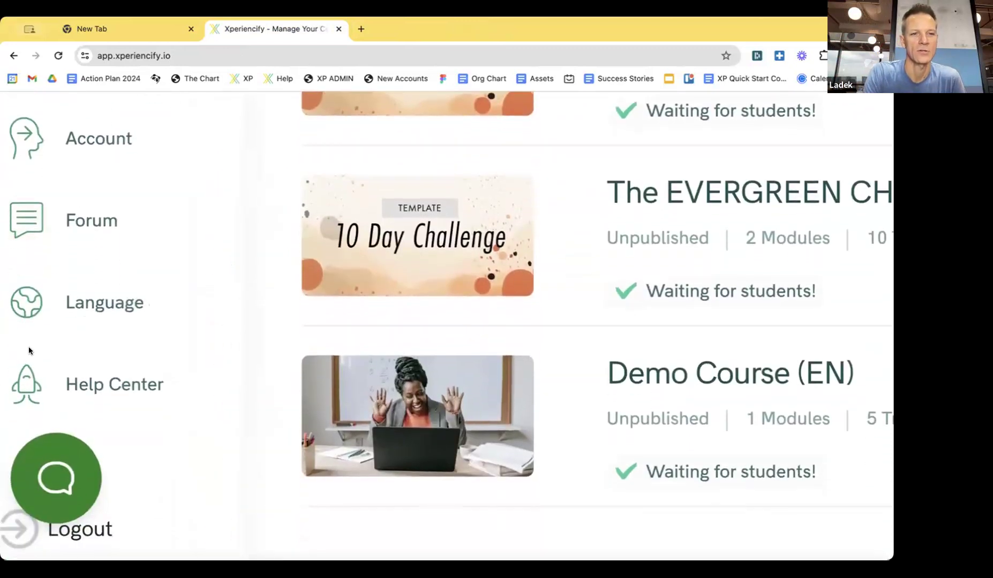
{"action": "left_click", "coordinate": [100, 304]}
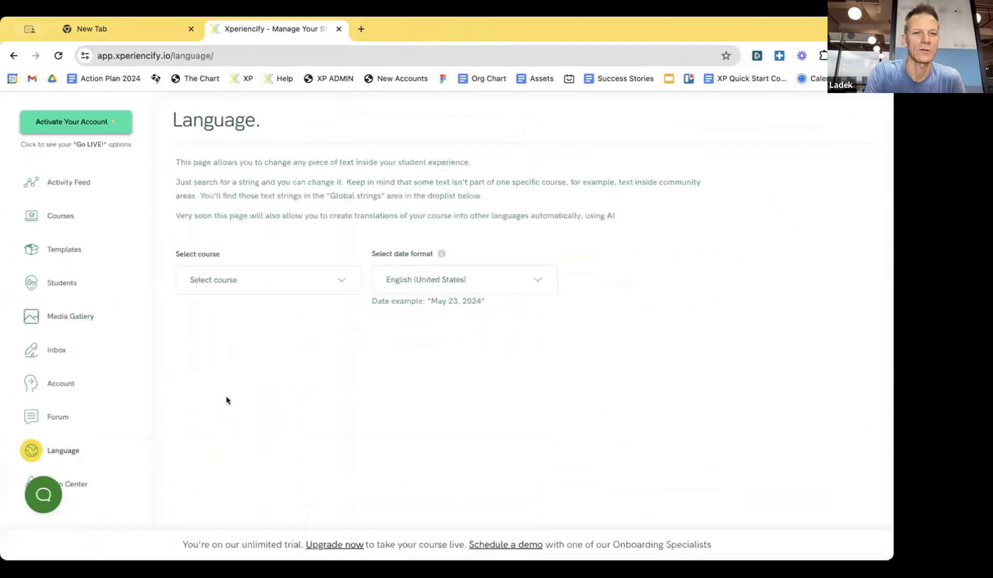
{"action": "left_click", "coordinate": [269, 278]}
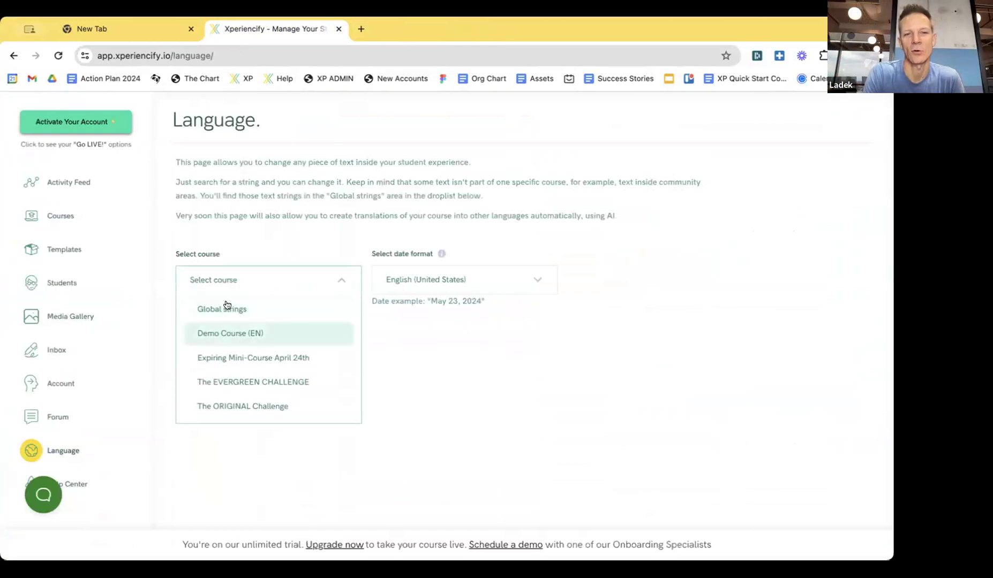
{"action": "left_click", "coordinate": [251, 358]}
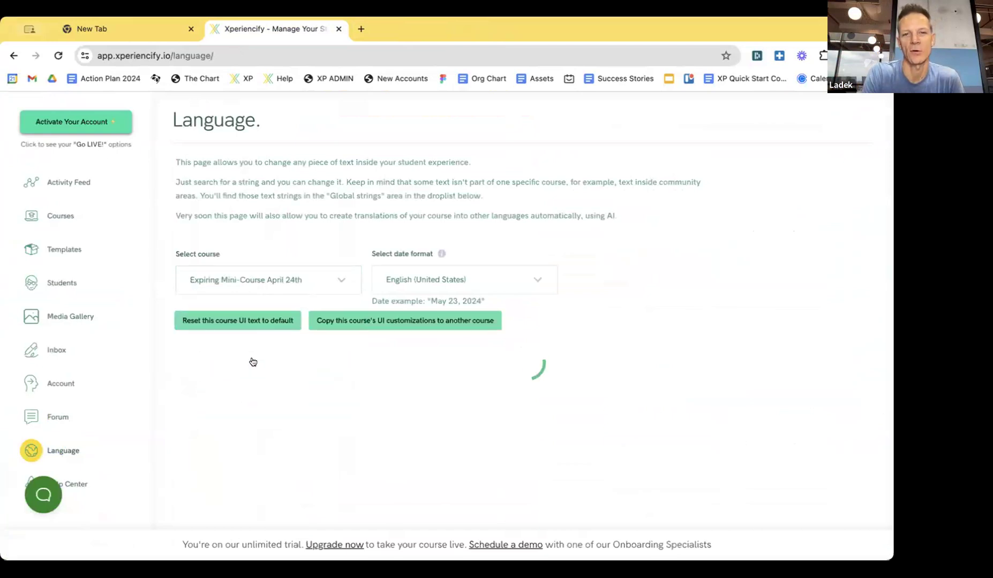
{"action": "scroll", "coordinate": [393, 250], "scroll_direction": "down", "scroll_amount": 3}
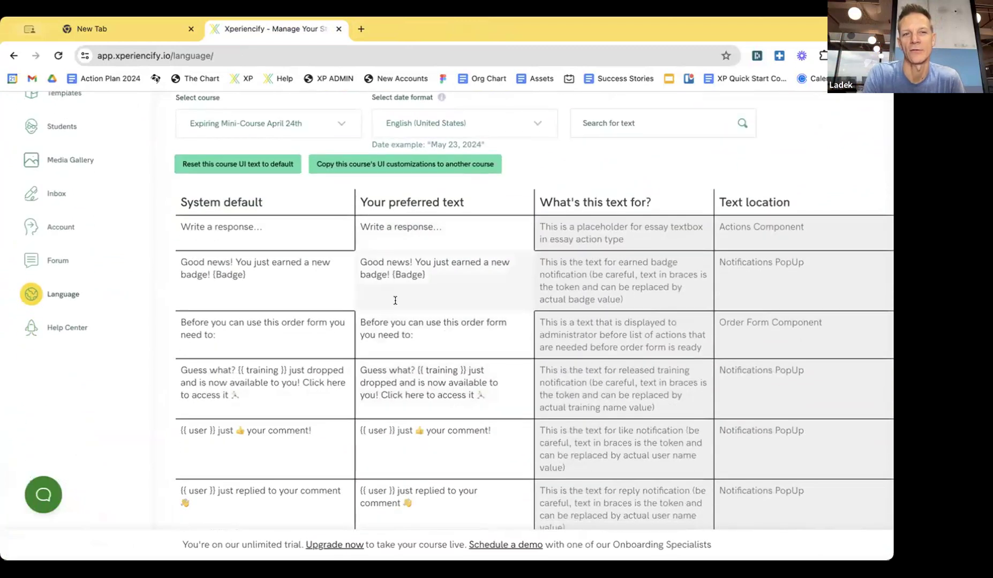
{"action": "scroll", "coordinate": [395, 301], "scroll_direction": "down", "scroll_amount": 1}
{"action": "scroll", "coordinate": [395, 300], "scroll_direction": "down", "scroll_amount": 10}
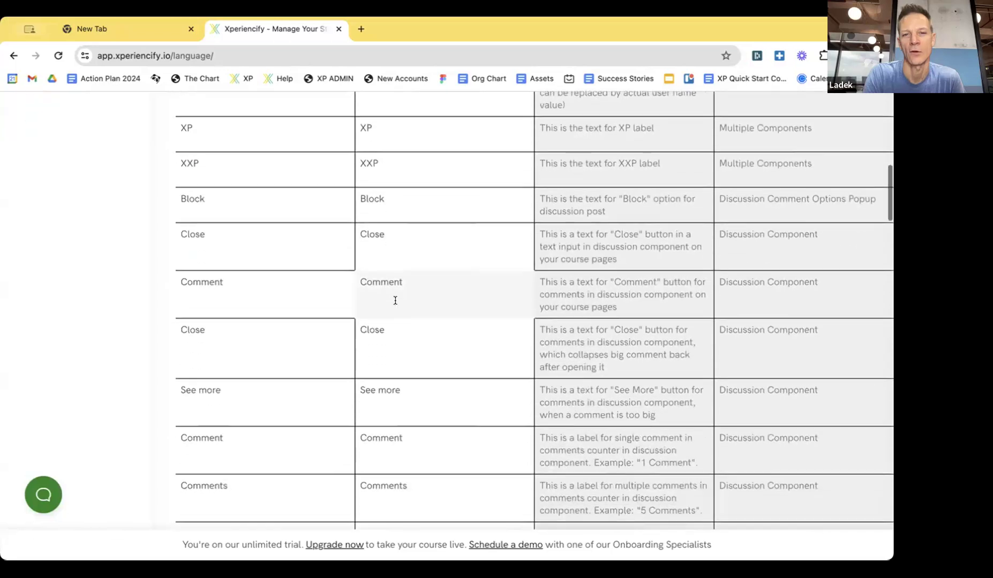
{"action": "scroll", "coordinate": [395, 301], "scroll_direction": "down", "scroll_amount": 4}
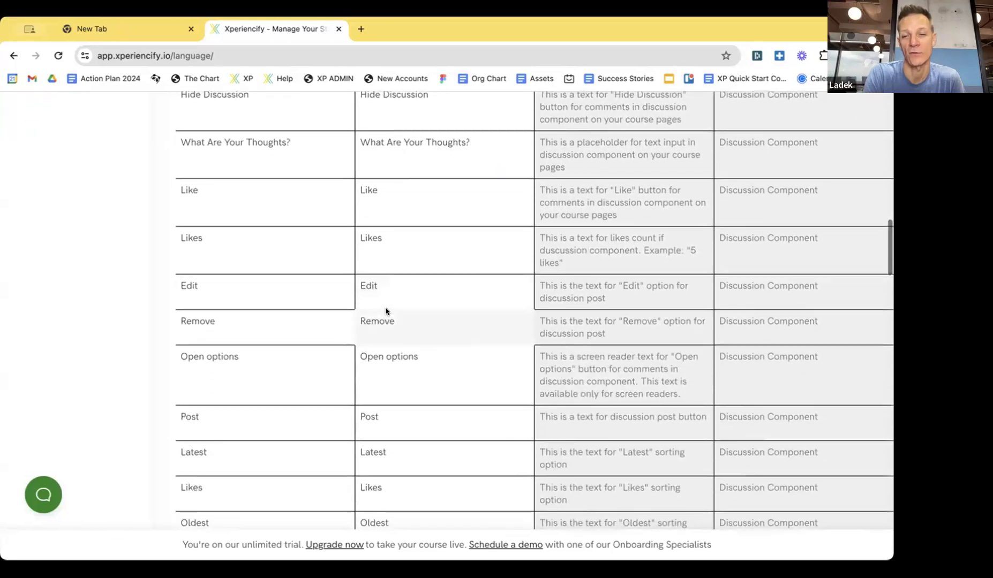